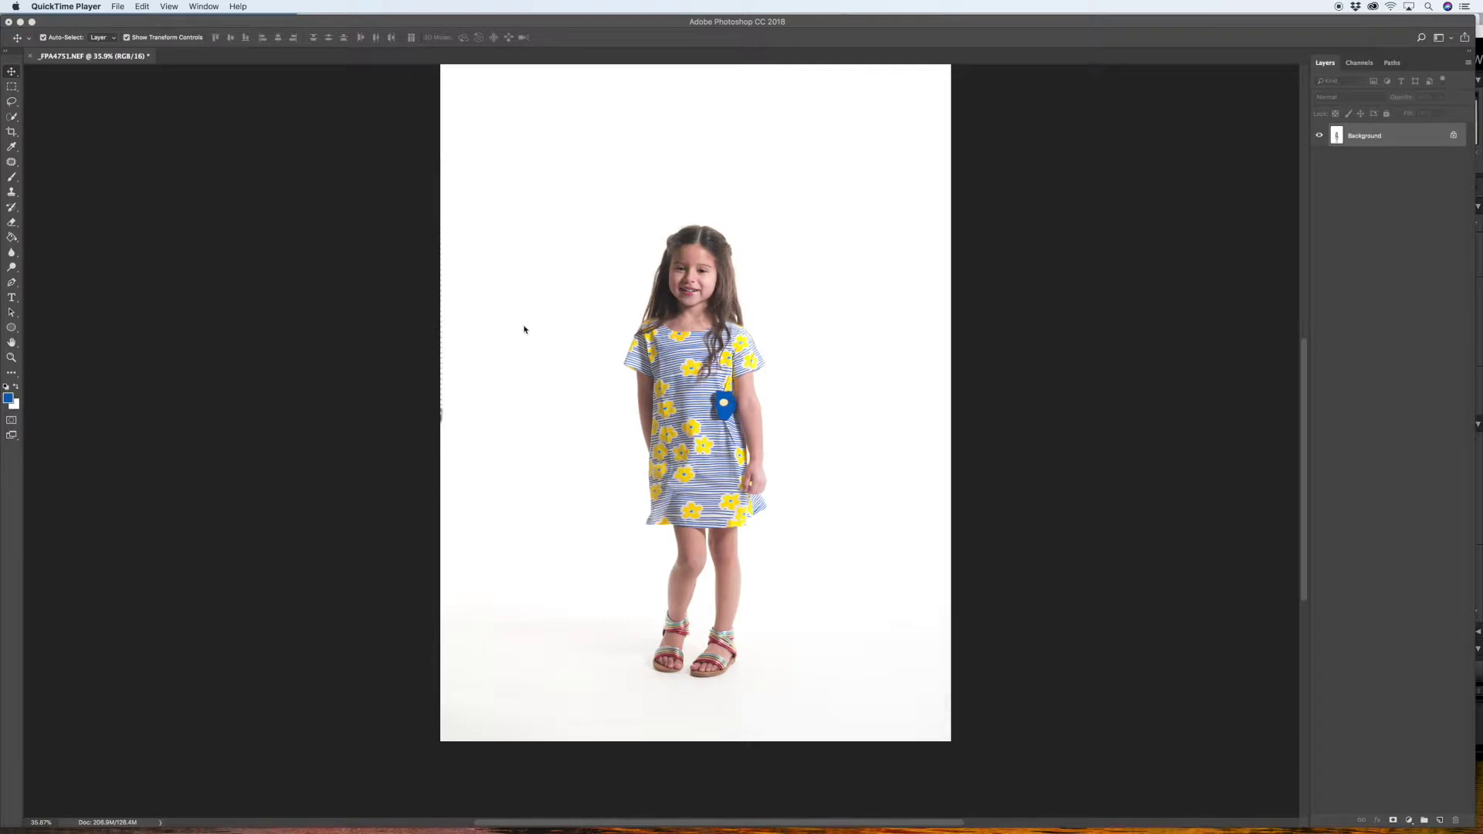
Run the Velveteen Aglow action on the photo and allow it to flatten the image
{"action": "key", "text": "super+minus"}
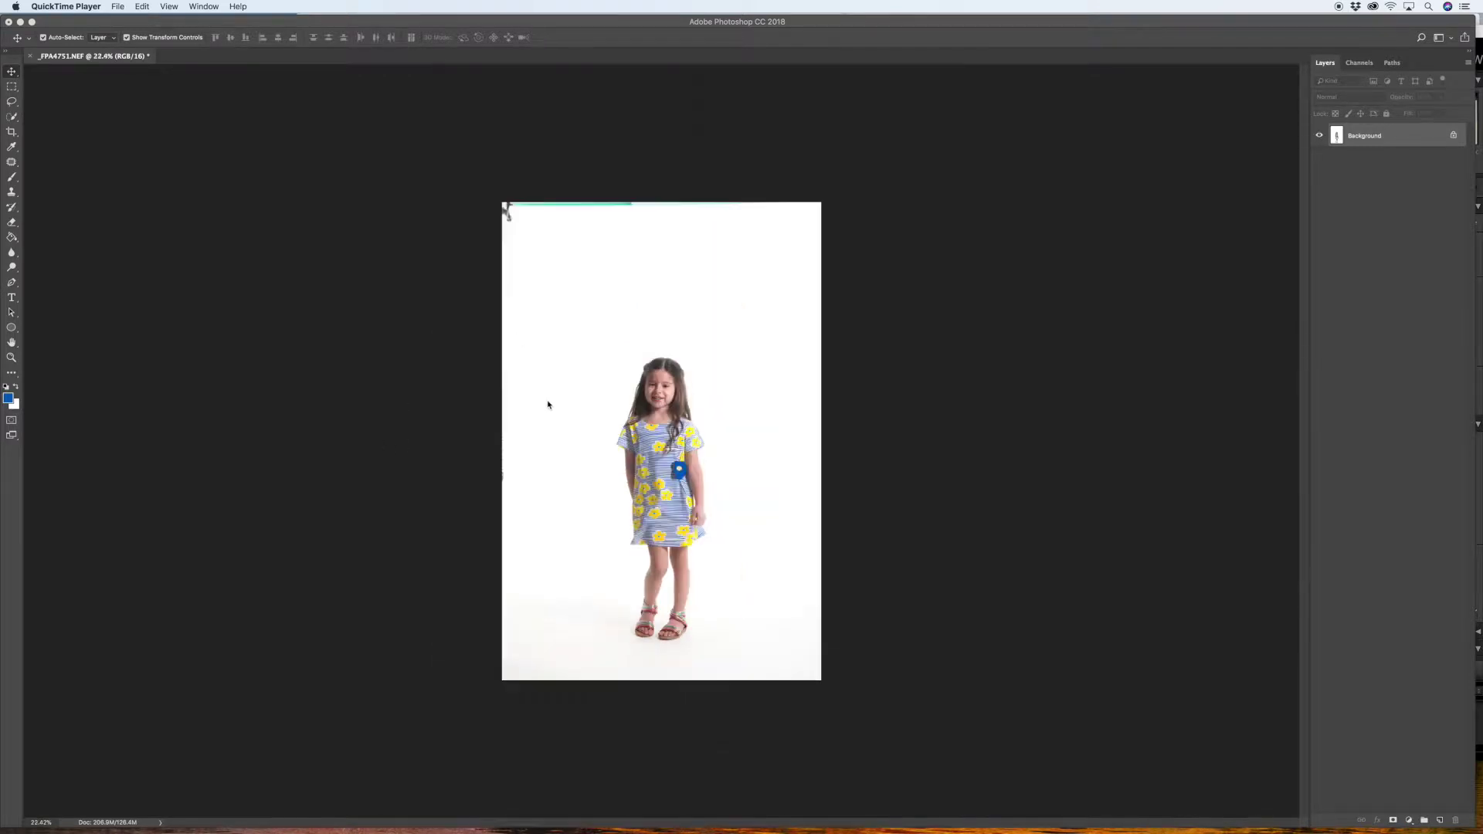
{"action": "key", "text": "super+plus"}
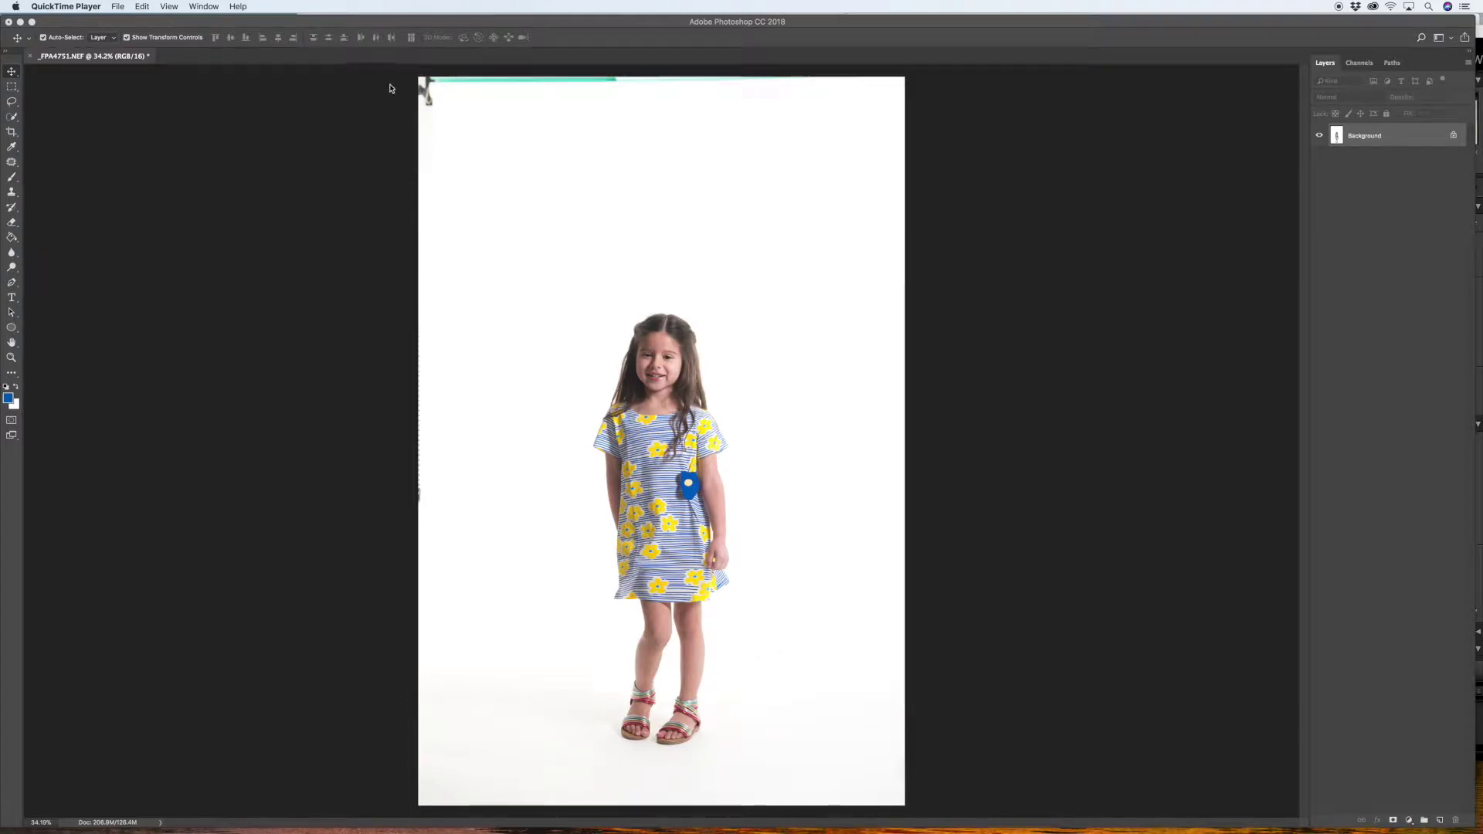
{"action": "left_click", "coordinate": [391, 24]}
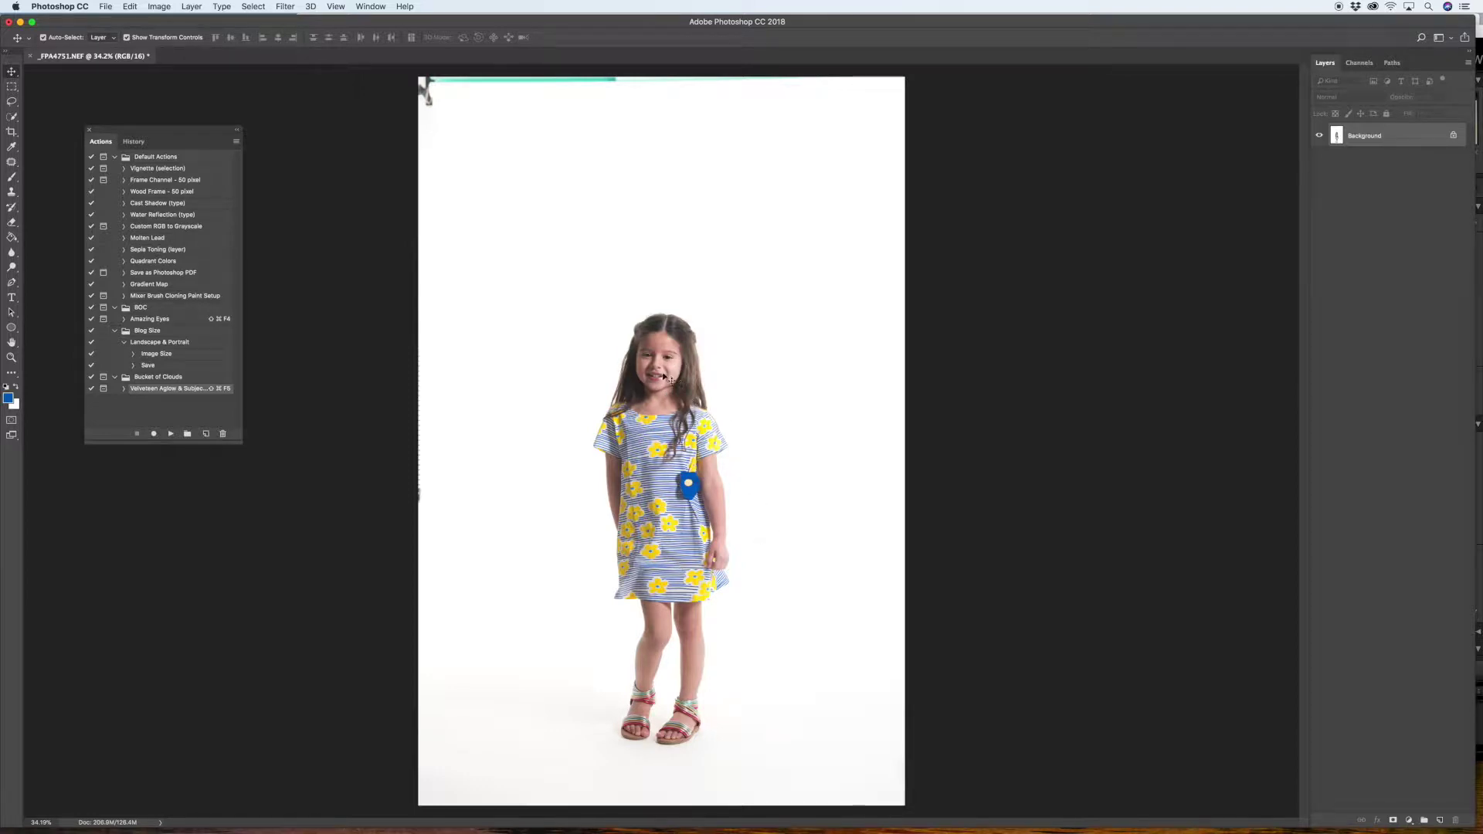
{"action": "left_click", "coordinate": [169, 434]}
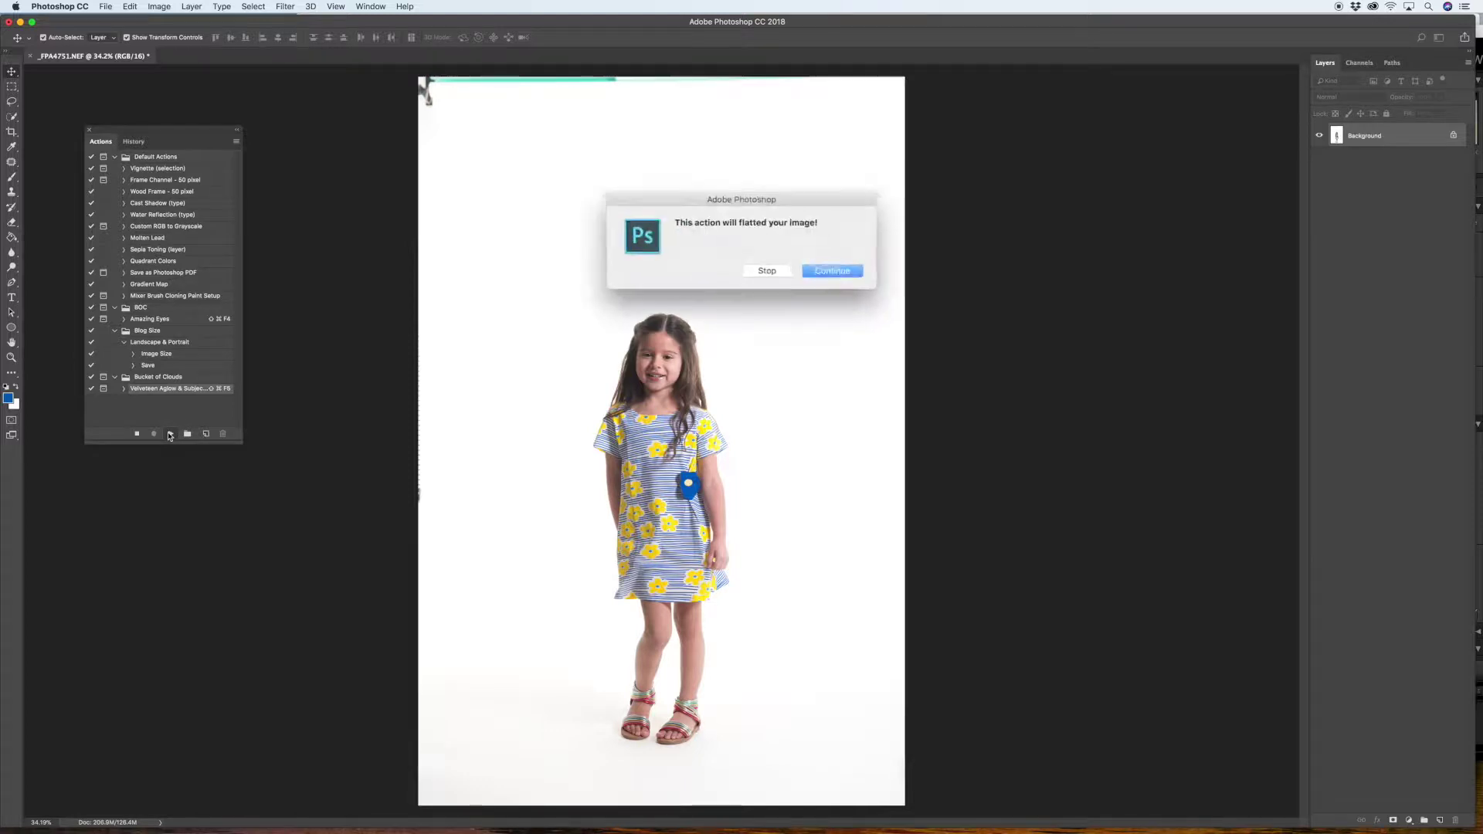
{"action": "left_click", "coordinate": [820, 272]}
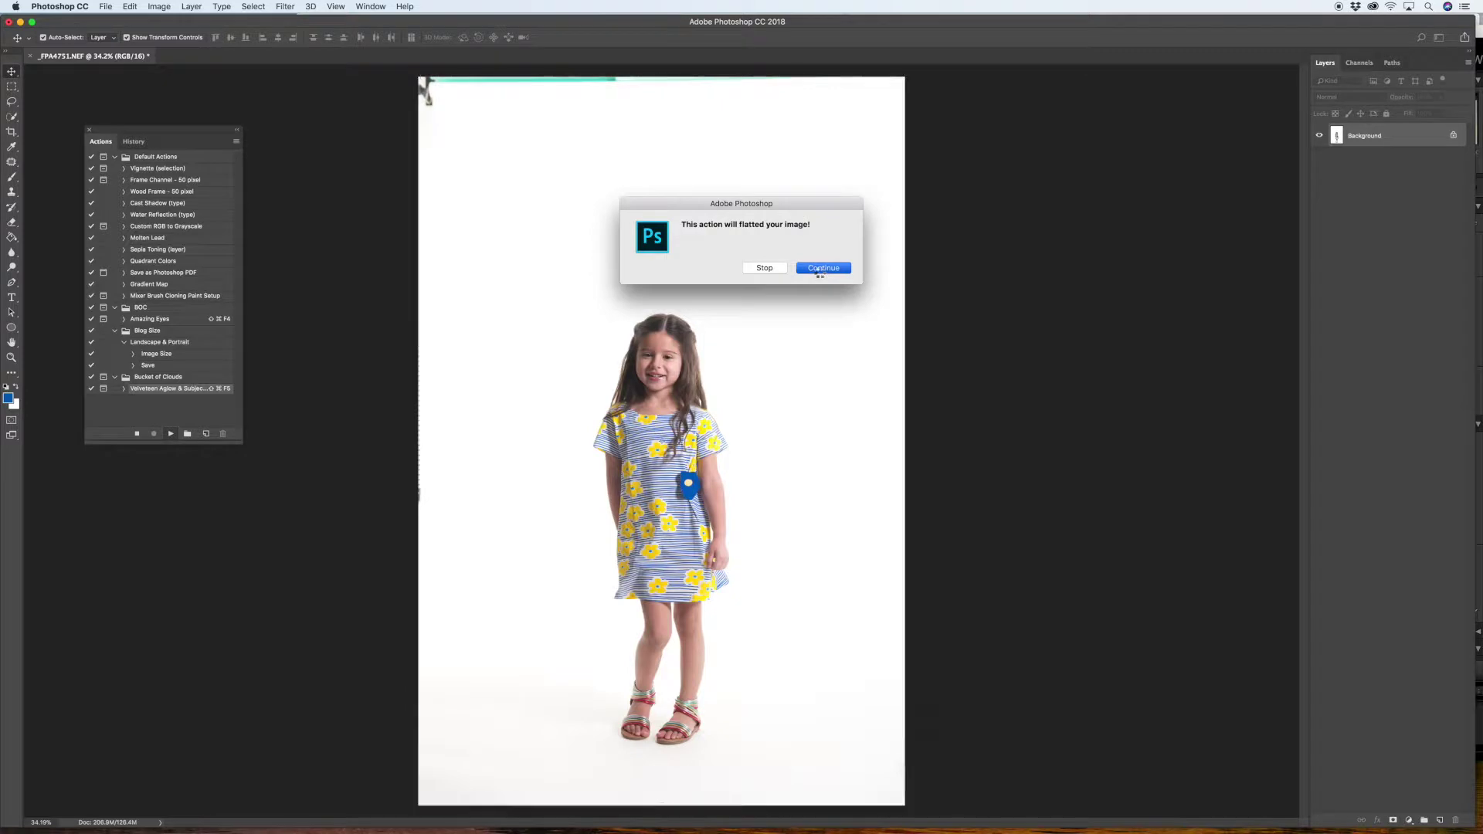
{"action": "left_click", "coordinate": [822, 269]}
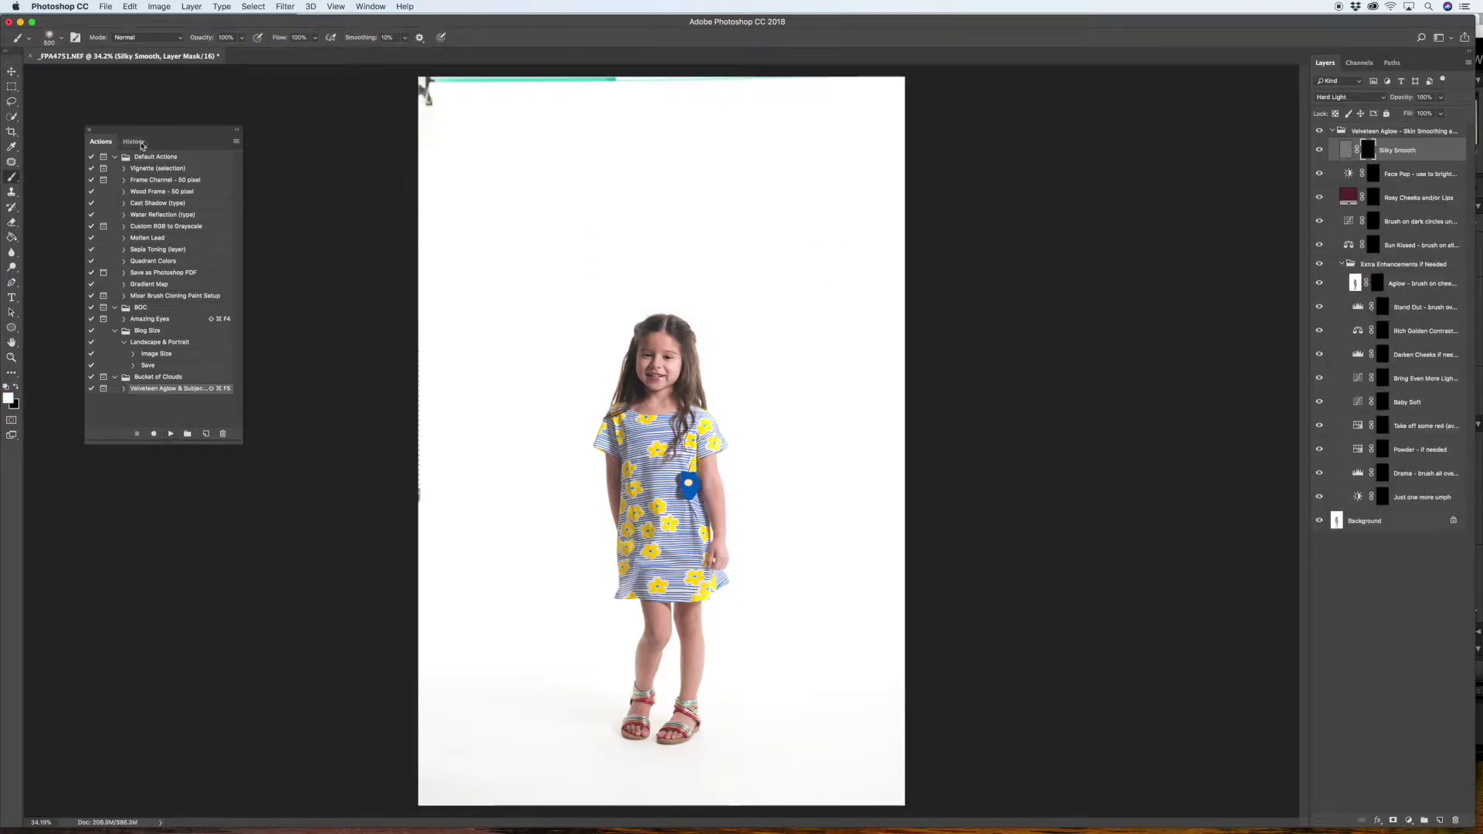
Brush skin smoothing over the girl's face on the Silky Smooth mask with a small brush
{"action": "key", "text": "bracketleft"}
{"action": "key", "text": "bracketleft"}
{"action": "key", "text": "bracketleft"}
{"action": "key", "text": "bracketleft"}
{"action": "key", "text": "bracketleft"}
{"action": "key", "text": "bracketleft"}
{"action": "key", "text": "bracketleft"}
{"action": "scroll", "coordinate": [660, 357], "scroll_direction": "up", "scroll_amount": 3}
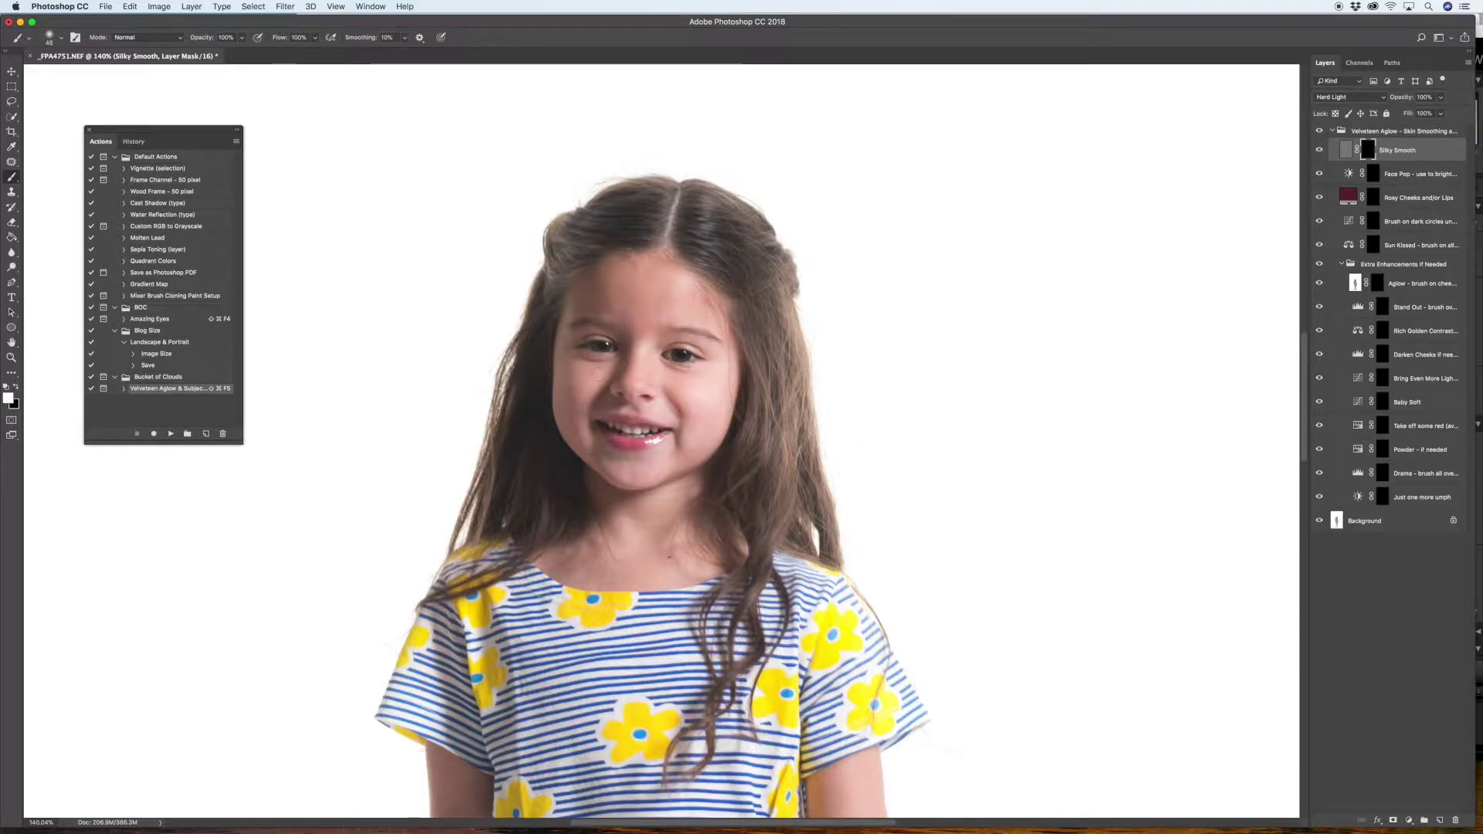
{"action": "scroll", "coordinate": [599, 374], "scroll_direction": "up", "scroll_amount": 2}
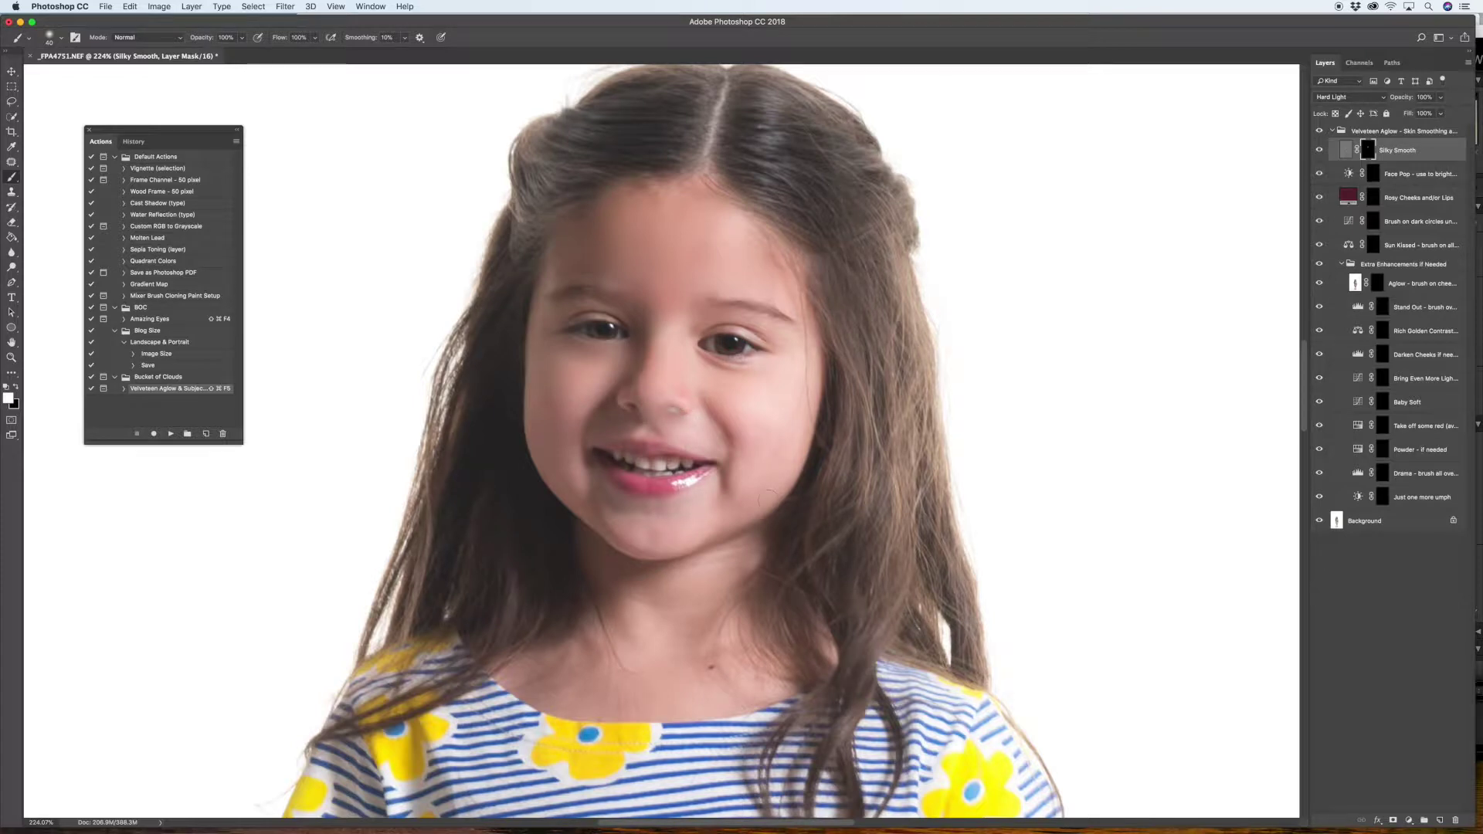
Undo the last smoothing stroke and continue brushing the facial skin with a slightly larger brush
{"action": "left_click", "coordinate": [129, 6]}
{"action": "left_click", "coordinate": [130, 19]}
{"action": "key", "text": "bracketright"}
{"action": "key", "text": "bracketright"}
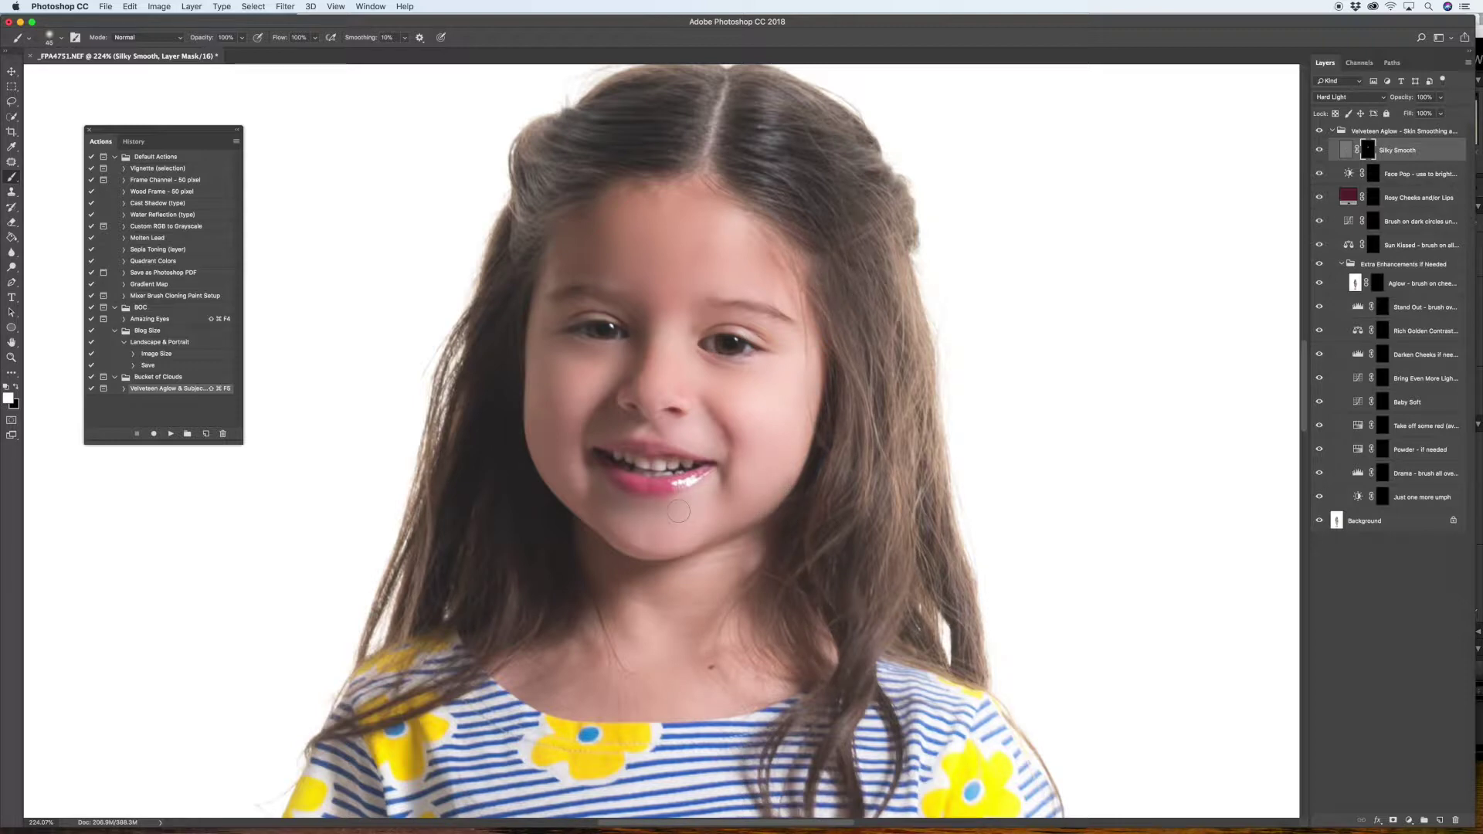
{"action": "key", "text": "bracketright"}
Brush the Silky Smooth effect over the girl's arms and legs with a larger brush
{"action": "scroll", "coordinate": [726, 595], "scroll_direction": "down", "scroll_amount": 5}
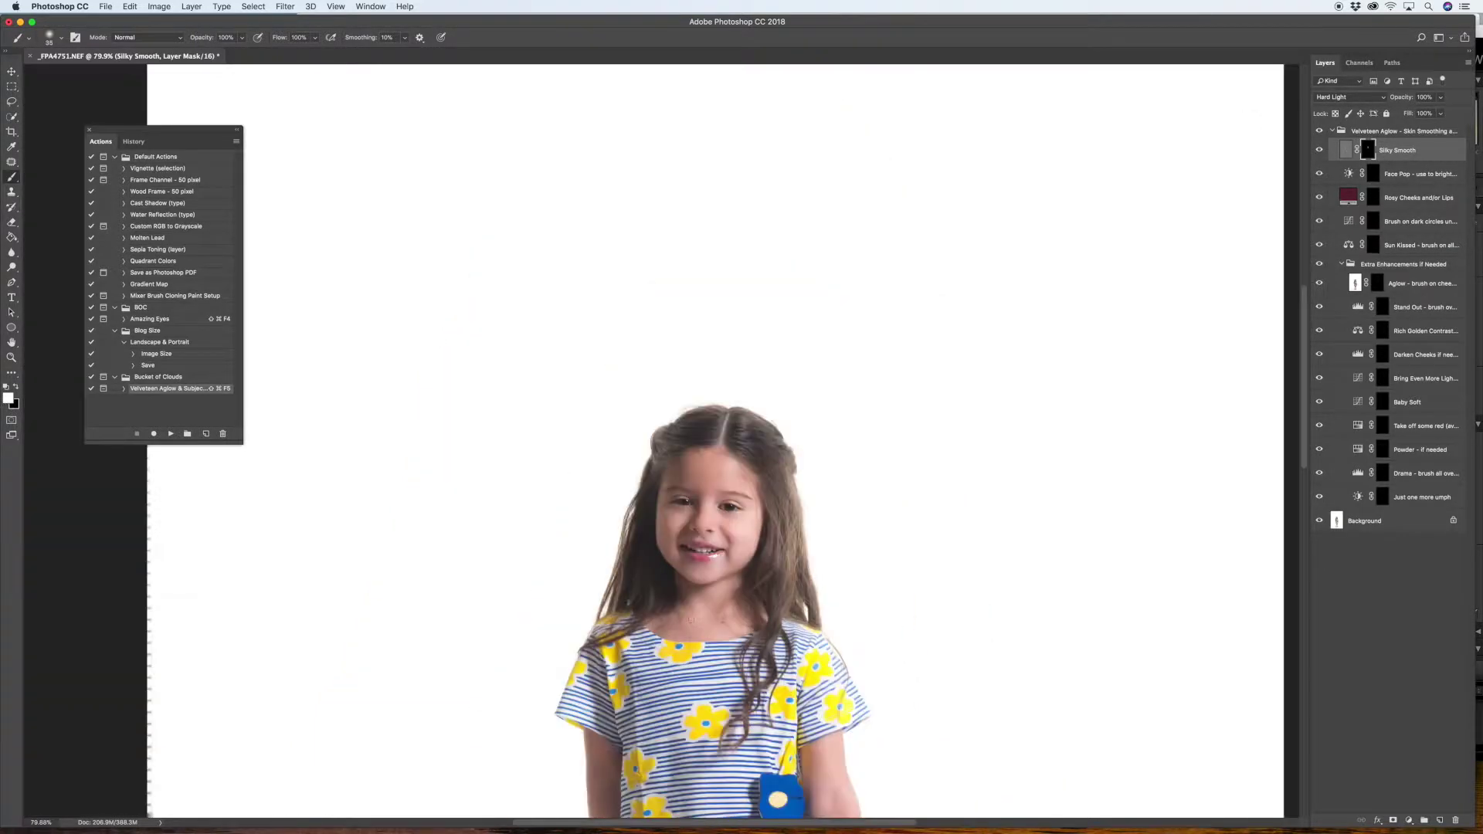
{"action": "scroll", "coordinate": [691, 621], "scroll_direction": "down", "scroll_amount": 5}
{"action": "scroll", "coordinate": [689, 610], "scroll_direction": "up", "scroll_amount": 5}
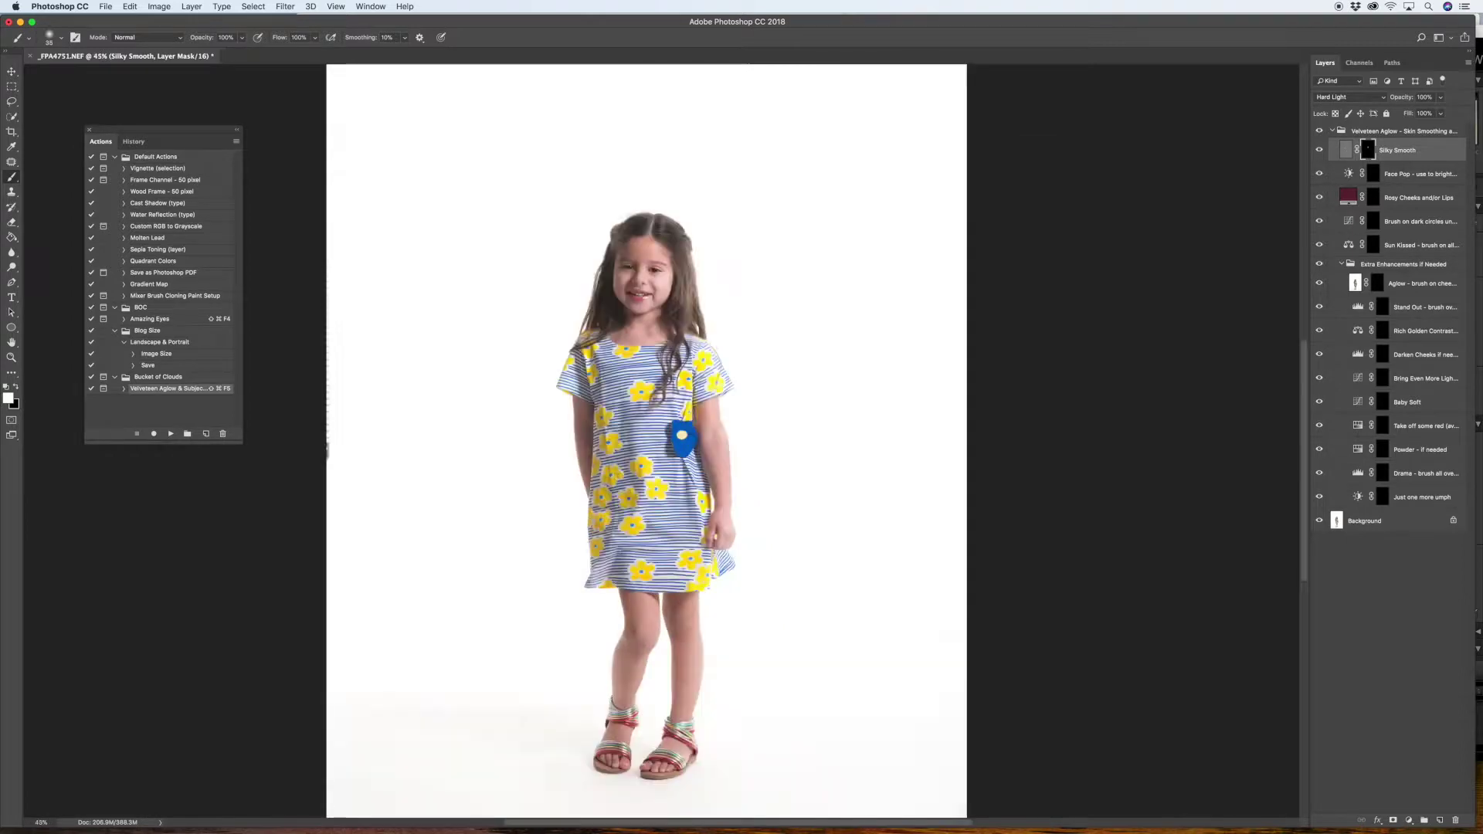
{"action": "key", "text": "bracketright"}
{"action": "key", "text": "bracketright"}
{"action": "key", "text": "bracketright"}
{"action": "key", "text": "bracketright"}
{"action": "key", "text": "bracketright"}
{"action": "key", "text": "bracketright"}
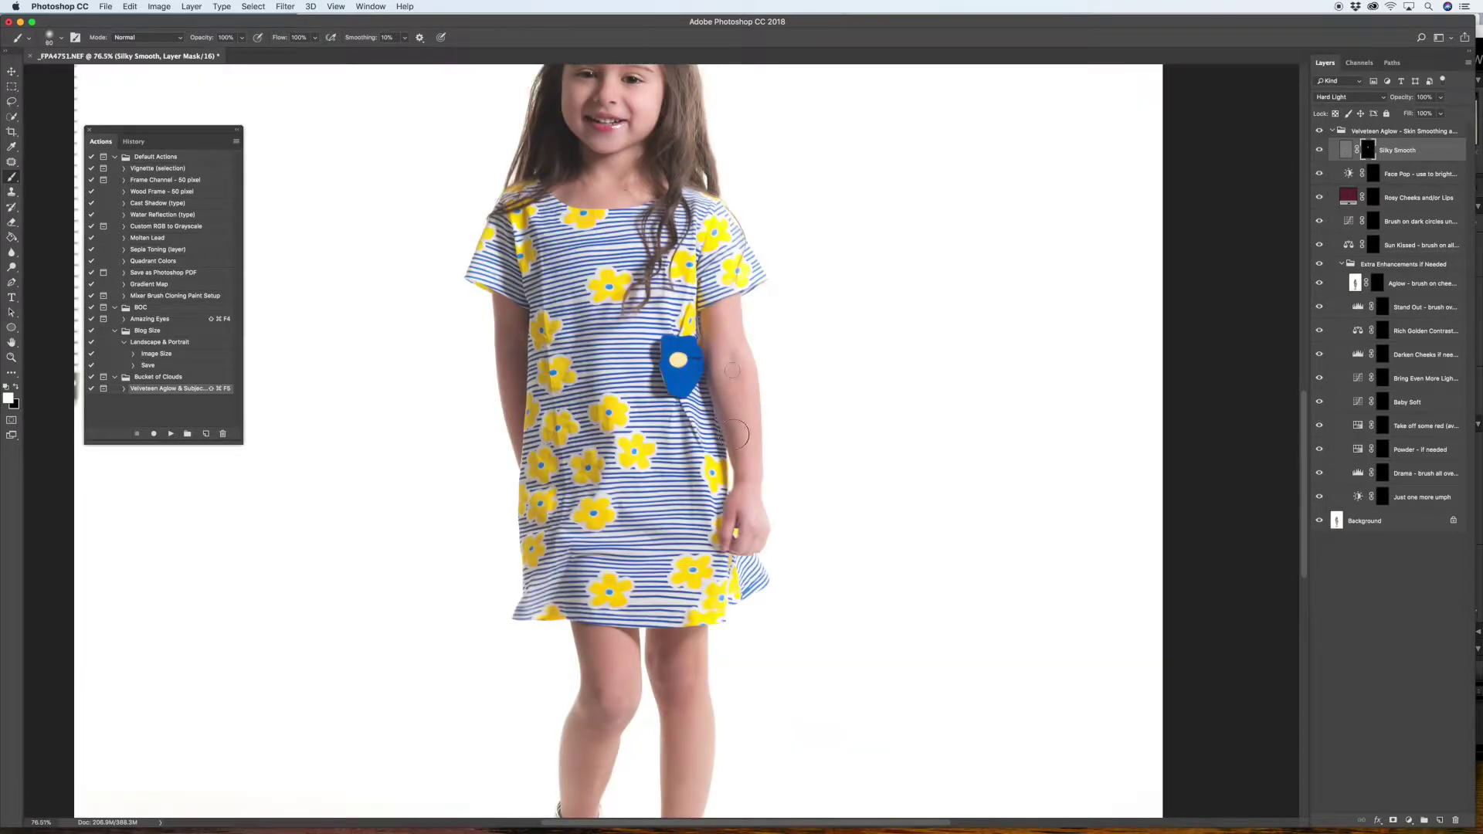
{"action": "left_click_drag", "start_coordinate": [517, 390], "coordinate": [517, 307]}
{"action": "mouse_move", "coordinate": [690, 723]}
{"action": "left_mouse_down"}
{"action": "mouse_move", "coordinate": [682, 796]}
{"action": "mouse_move", "coordinate": [691, 663]}
{"action": "left_mouse_up"}
{"action": "mouse_move", "coordinate": [599, 745]}
{"action": "left_mouse_down"}
{"action": "mouse_move", "coordinate": [581, 802]}
{"action": "mouse_move", "coordinate": [597, 702]}
{"action": "left_mouse_up"}
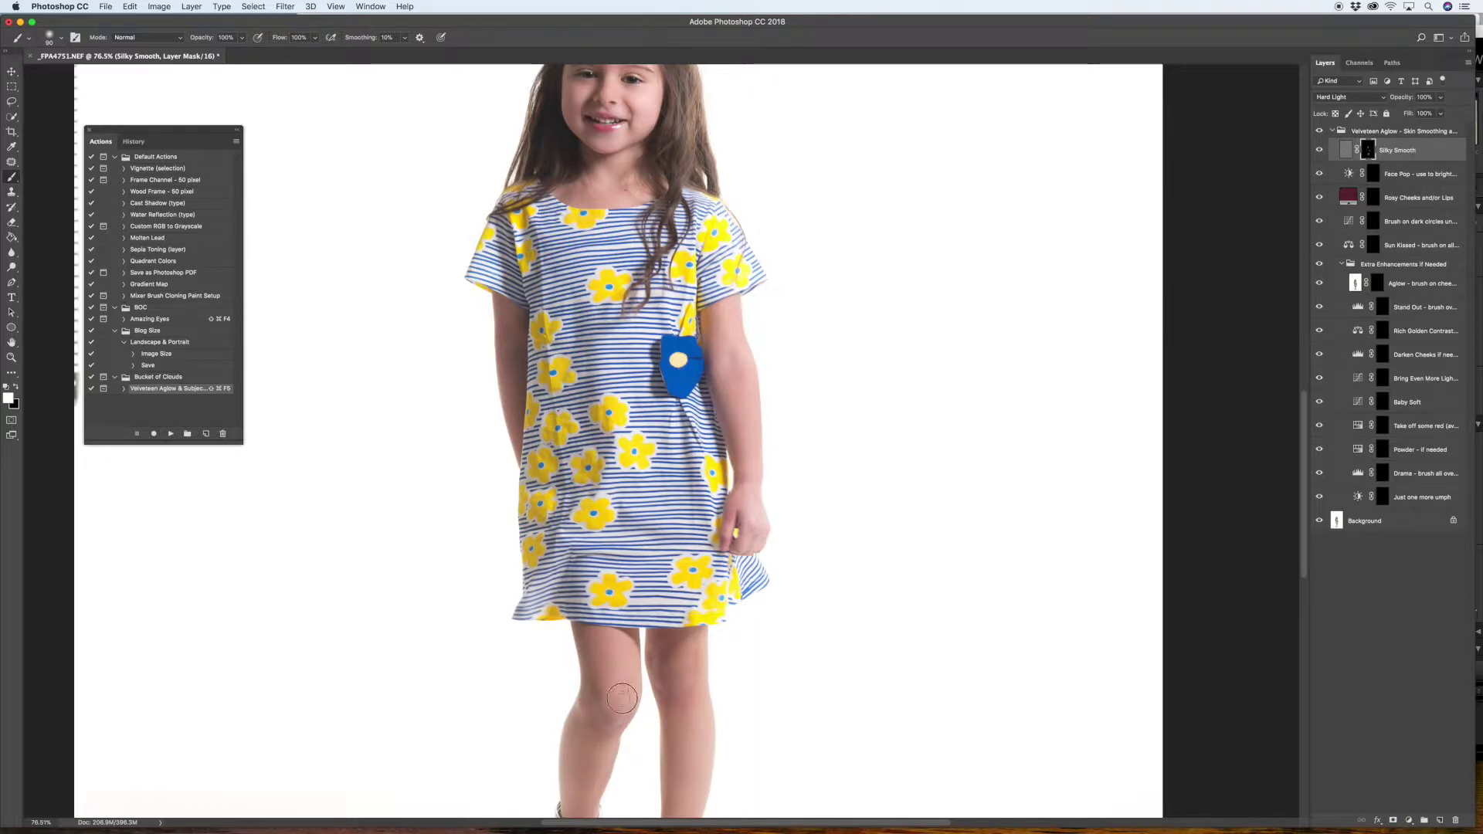
Lower the opacity of the Silky Smooth layer to 63%
{"action": "scroll", "coordinate": [712, 704], "scroll_direction": "down", "scroll_amount": 3}
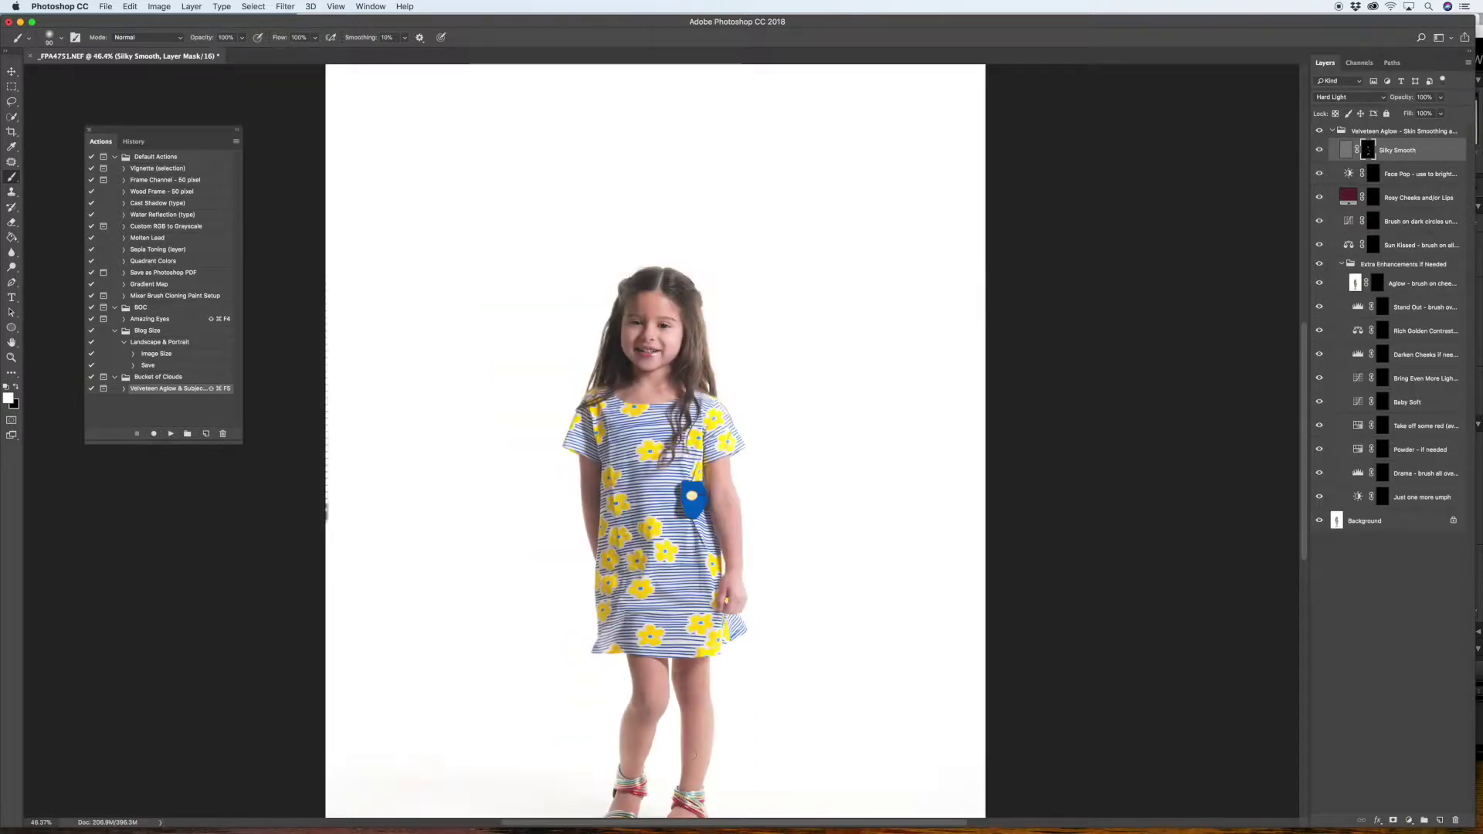
{"action": "scroll", "coordinate": [606, 723], "scroll_direction": "down", "scroll_amount": 3}
{"action": "scroll", "coordinate": [660, 704], "scroll_direction": "up", "scroll_amount": 3}
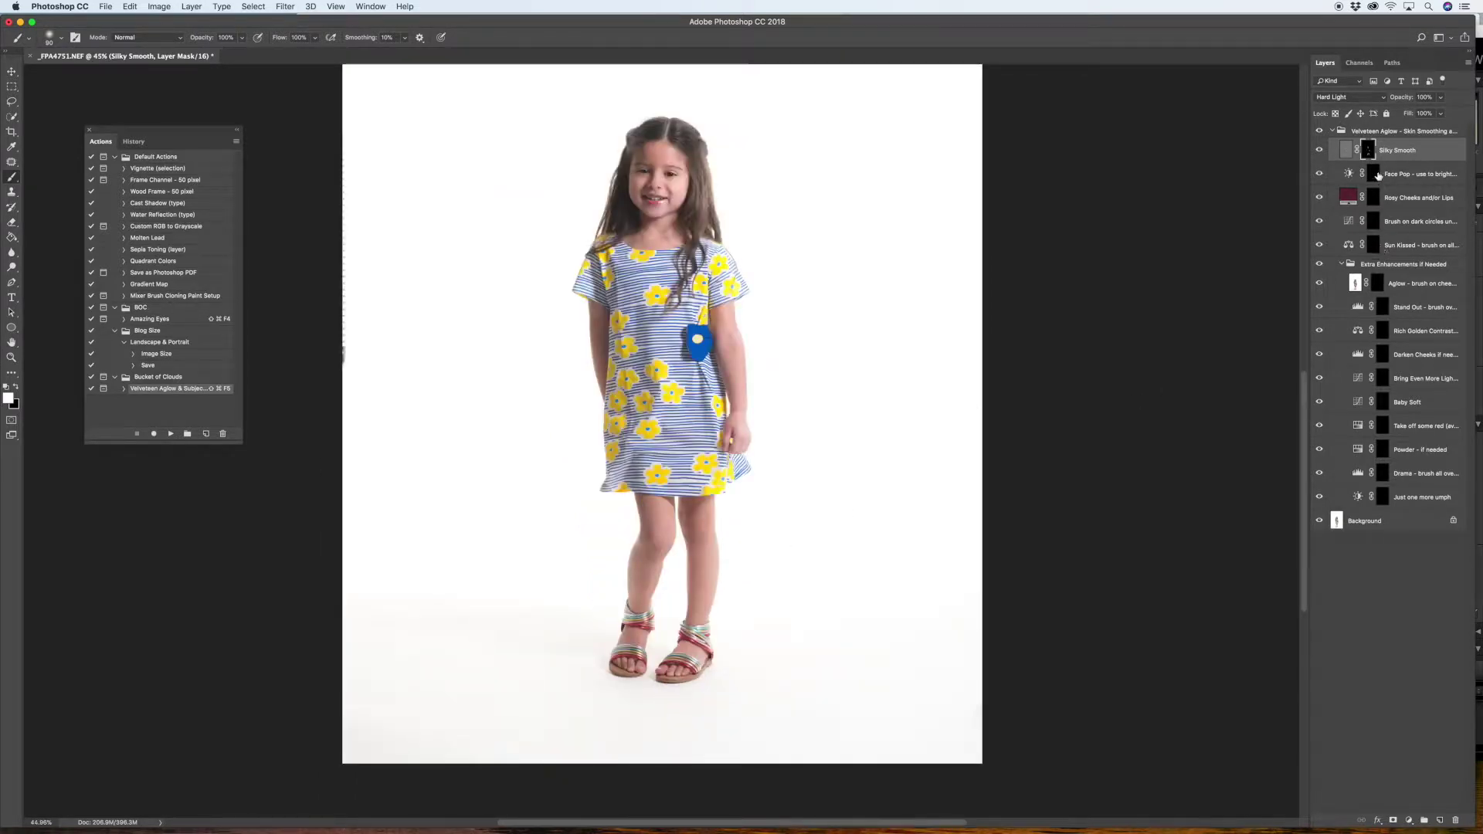
{"action": "left_click", "coordinate": [1440, 97]}
{"action": "left_click_drag", "start_coordinate": [1442, 113], "coordinate": [1425, 116]}
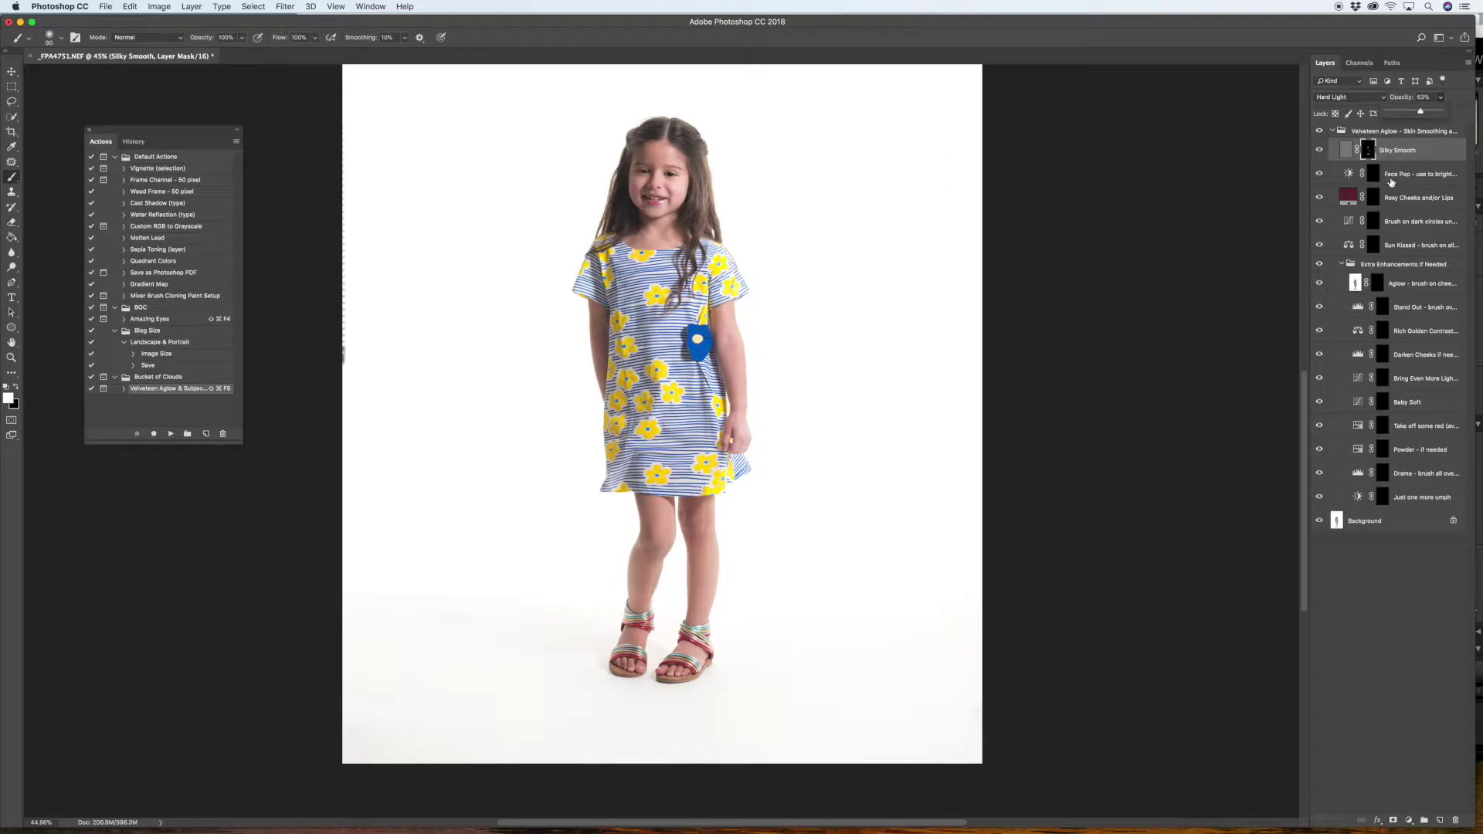
Brighten the girl's face and neckline by painting on the Face Pop layer mask with a much larger brush
{"action": "left_click", "coordinate": [1391, 182]}
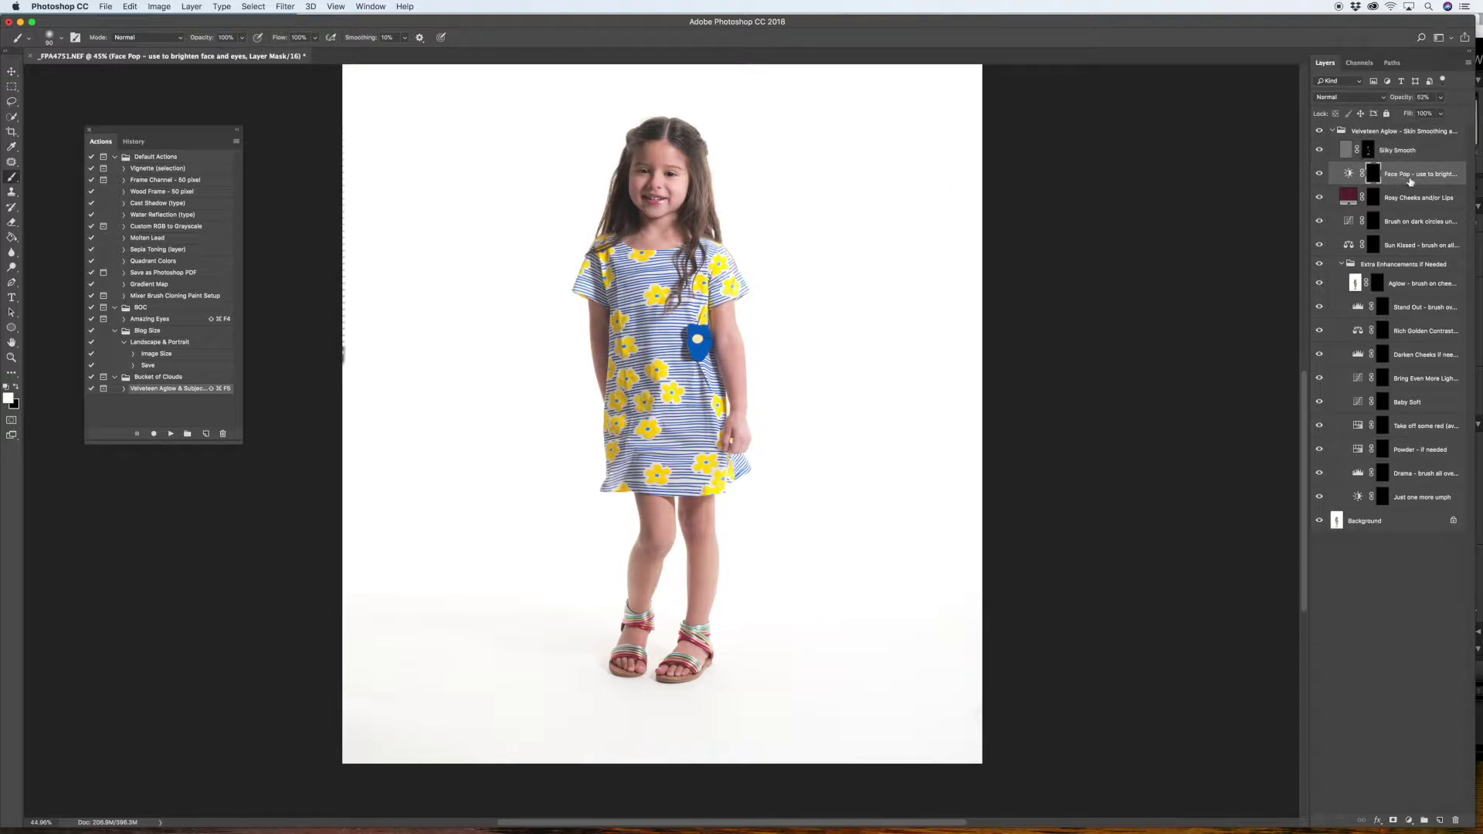
{"action": "key", "text": "bracketright"}
{"action": "key", "text": "bracketright"}
{"action": "key", "text": "bracketright"}
{"action": "key", "text": "bracketright"}
{"action": "key", "text": "bracketright"}
{"action": "key", "text": "bracketright"}
{"action": "key", "text": "bracketright"}
{"action": "key", "text": "bracketright"}
{"action": "key", "text": "bracketright"}
{"action": "key", "text": "bracketright"}
{"action": "key", "text": "bracketright"}
{"action": "key", "text": "bracketright"}
{"action": "left_click_drag", "start_coordinate": [658, 220], "coordinate": [658, 305]}
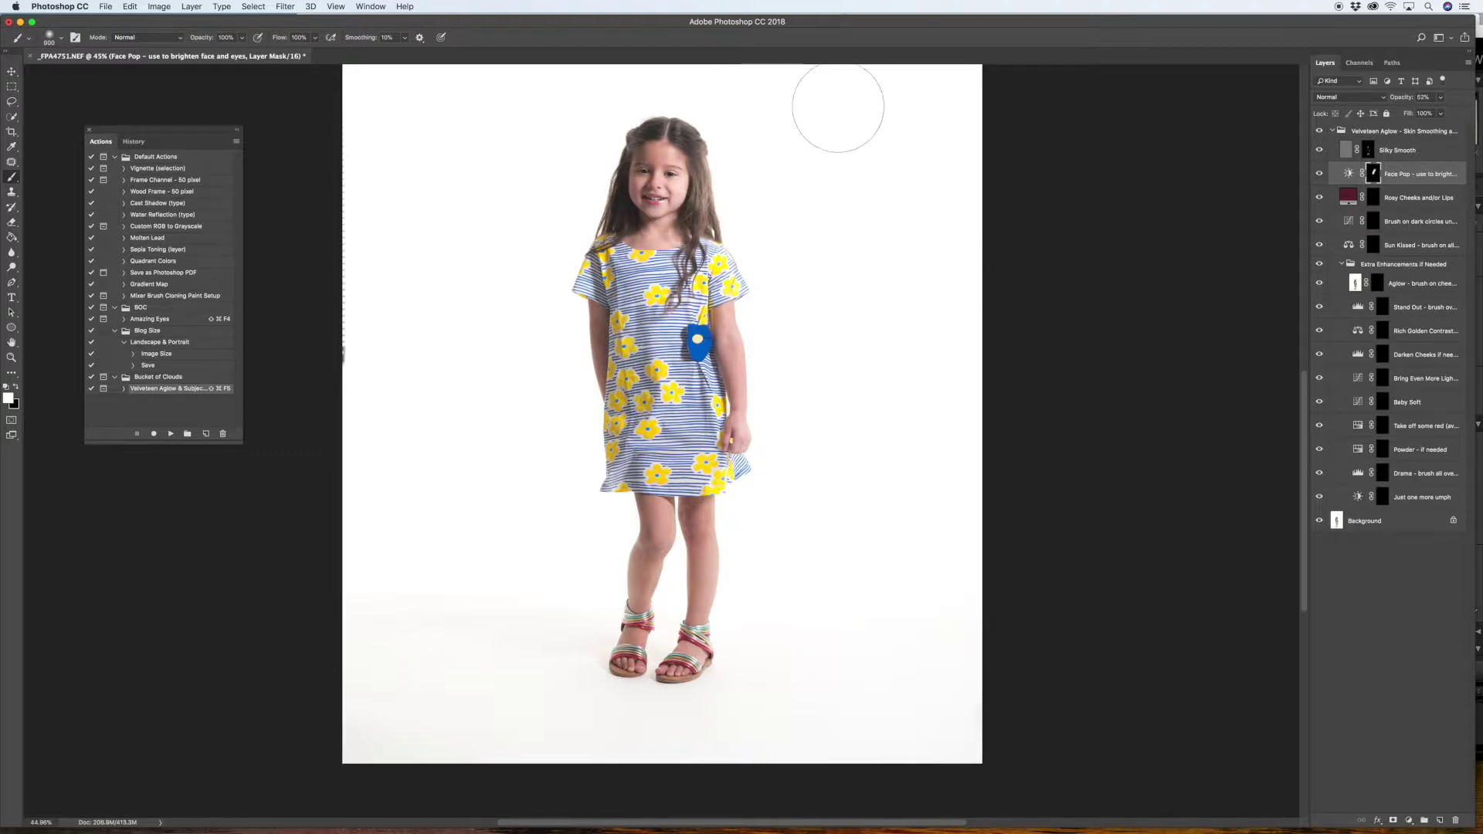
Enlarge the brush to 1200 and extend the Face Pop brightening down the front of the dress
{"action": "key", "text": "bracketright"}
{"action": "key", "text": "bracketright"}
{"action": "key", "text": "bracketright"}
{"action": "key", "text": "bracketright"}
{"action": "left_click_drag", "start_coordinate": [692, 348], "coordinate": [677, 453]}
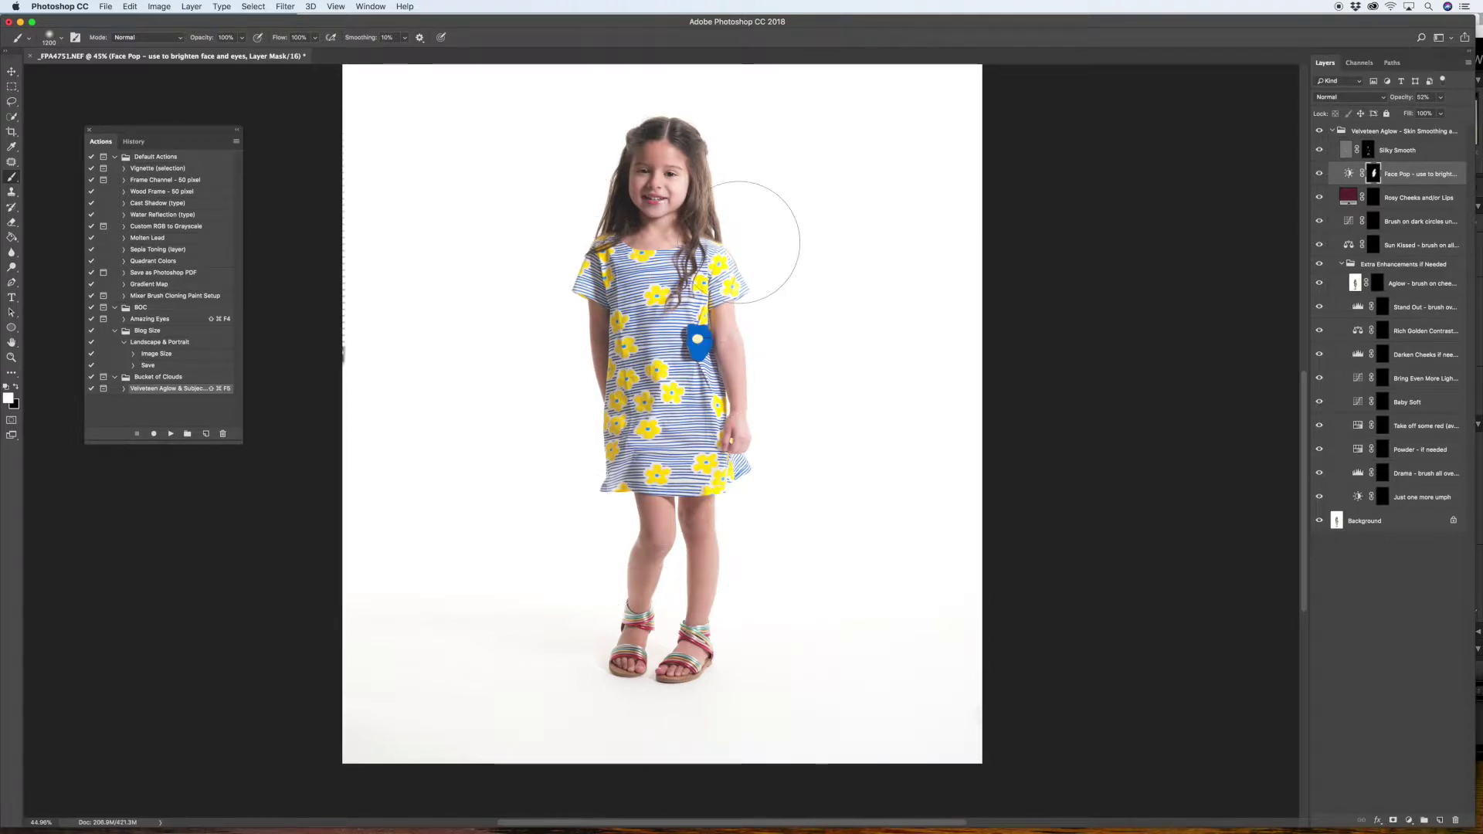
Try brushing the Face Pop effect over the sleeve and the outer edges of the figure
{"action": "key", "text": "bracketleft"}
{"action": "key", "text": "bracketleft"}
{"action": "key", "text": "bracketleft"}
{"action": "key", "text": "bracketleft"}
{"action": "key", "text": "bracketleft"}
{"action": "key", "text": "bracketright"}
{"action": "key", "text": "bracketright"}
{"action": "key", "text": "bracketright"}
{"action": "key", "text": "bracketright"}
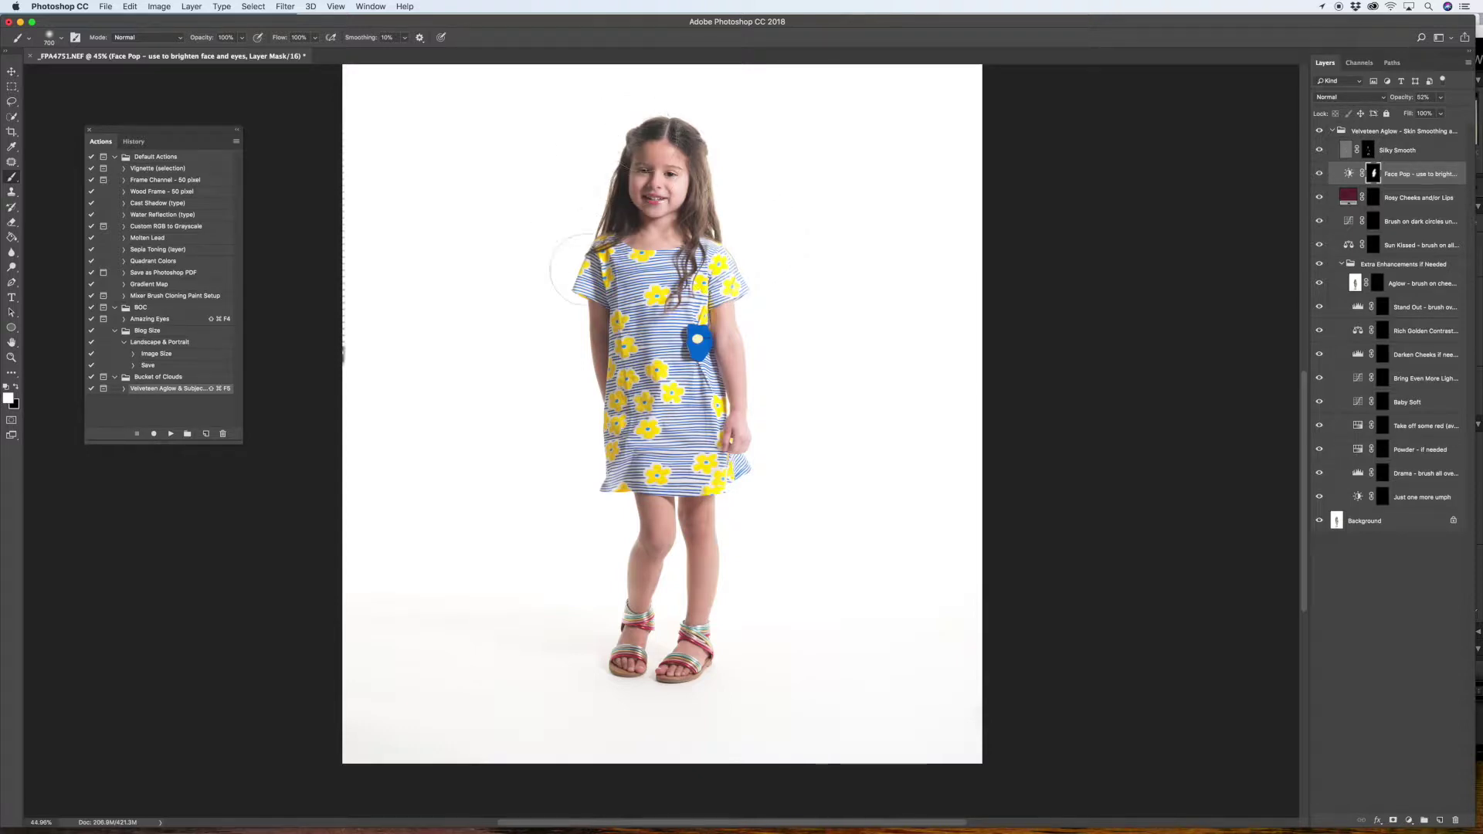
{"action": "left_click_drag", "start_coordinate": [578, 270], "coordinate": [584, 309]}
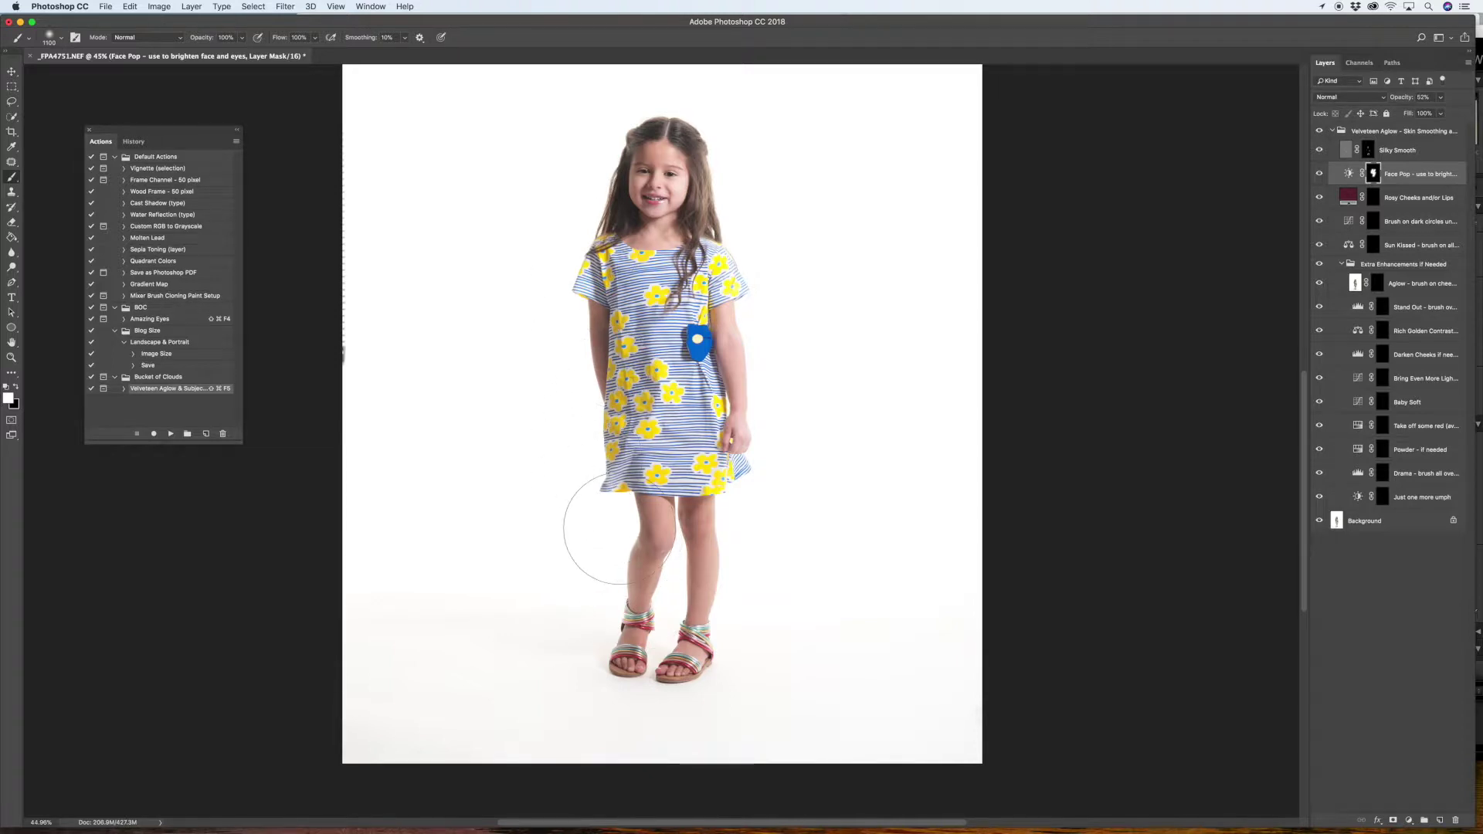
{"action": "key", "text": "bracketright"}
Step back in the document history to discard the last two Face Pop strokes, and shrink the brush
{"action": "key", "text": "bracketleft"}
{"action": "key", "text": "bracketleft"}
{"action": "key", "text": "bracketleft"}
{"action": "key", "text": "bracketleft"}
{"action": "key", "text": "bracketleft"}
{"action": "left_click", "coordinate": [134, 141]}
{"action": "left_click", "coordinate": [118, 392]}
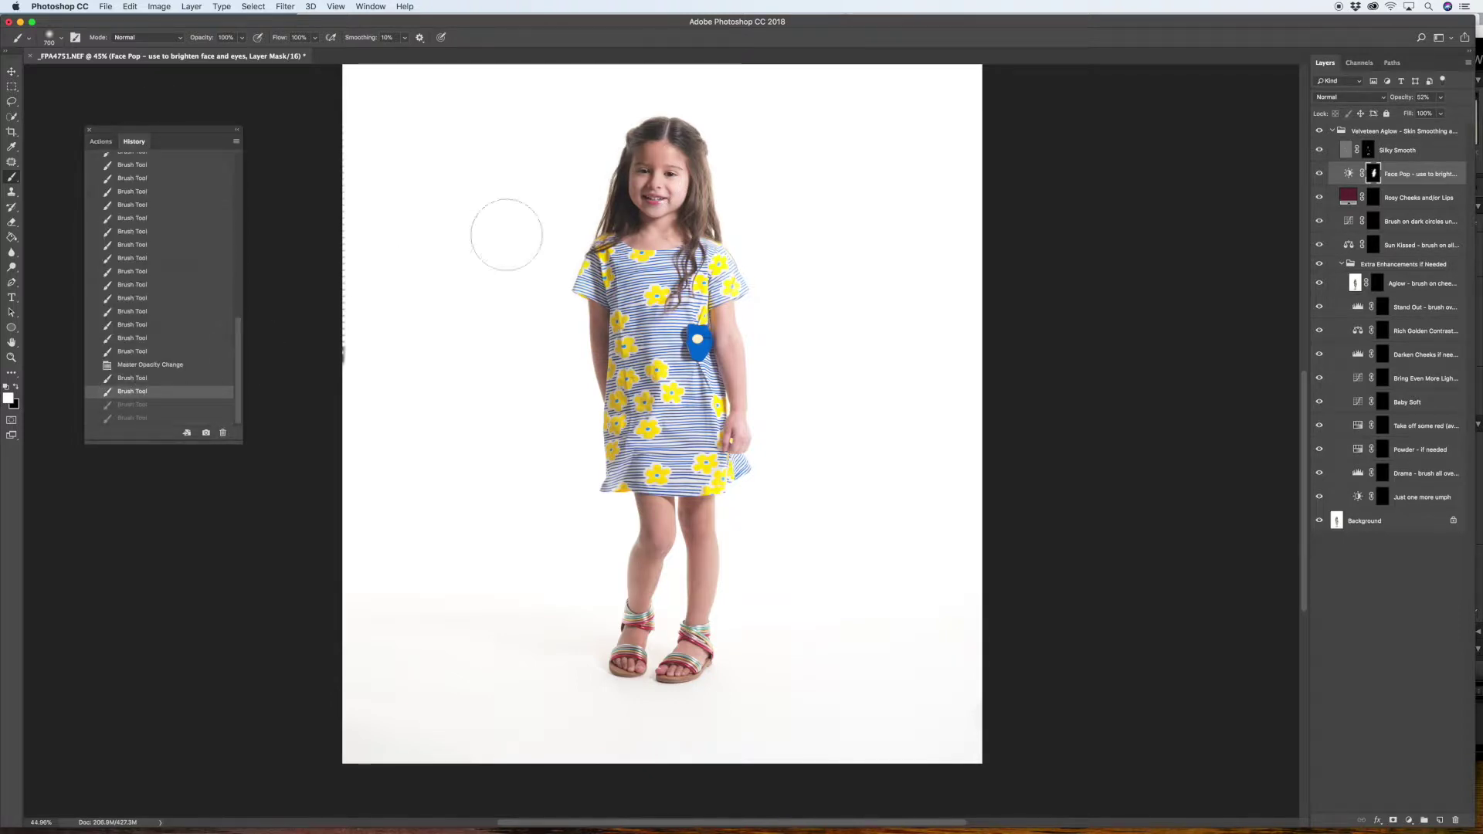
Set the brush flow to 10% and build up Face Pop brightness over the face, dress and legs
{"action": "key", "text": "shift+1"}
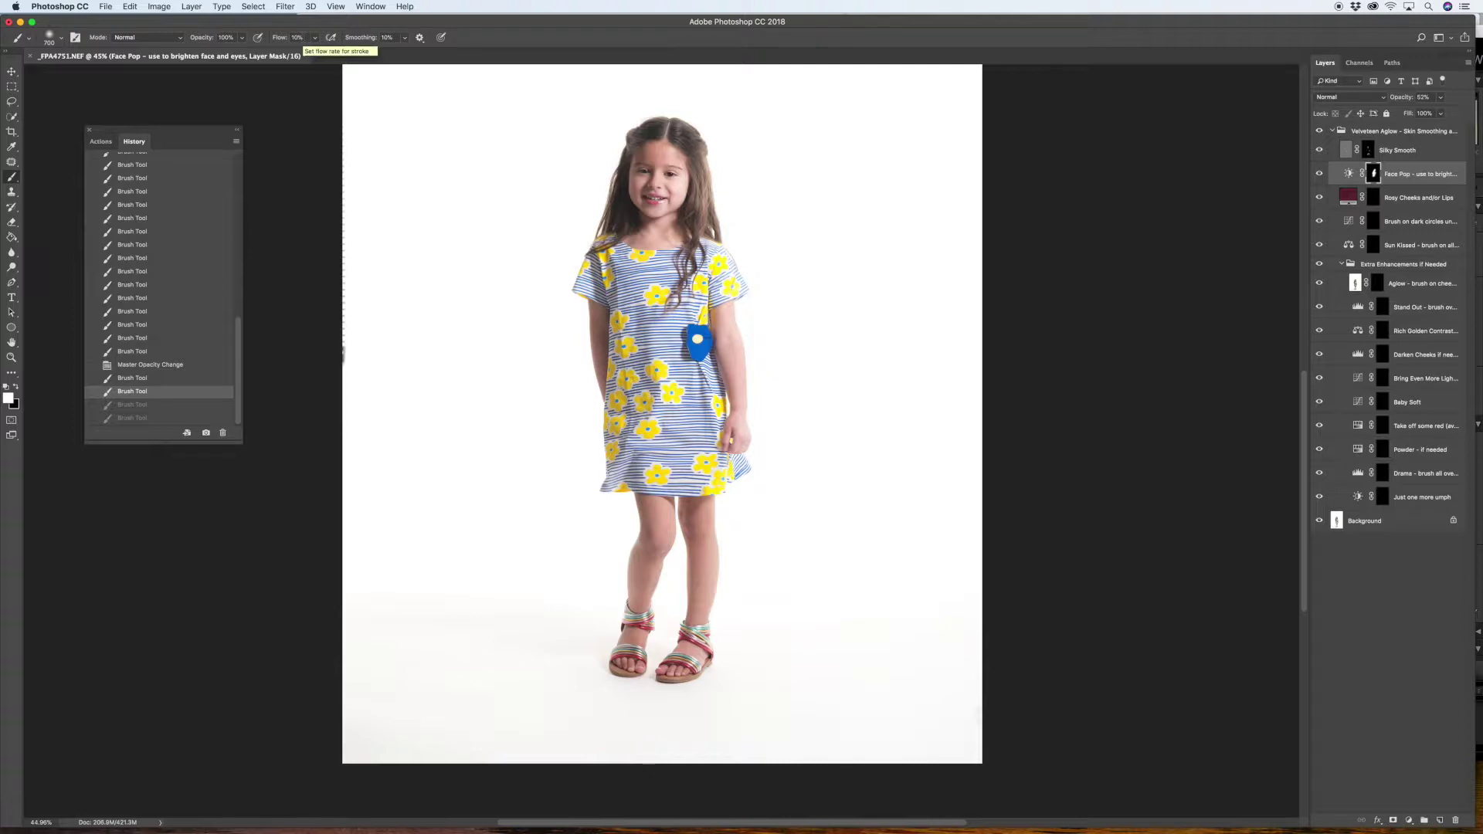
{"action": "key", "text": "]"}
{"action": "key", "text": "bracketleft"}
{"action": "scroll", "coordinate": [664, 174], "scroll_direction": "up", "scroll_amount": 3}
{"action": "mouse_move", "coordinate": [588, 229]}
{"action": "left_mouse_down"}
{"action": "mouse_move", "coordinate": [610, 193]}
{"action": "mouse_move", "coordinate": [610, 216]}
{"action": "mouse_move", "coordinate": [618, 166]}
{"action": "mouse_move", "coordinate": [707, 147]}
{"action": "left_mouse_up"}
{"action": "left_click_drag", "start_coordinate": [672, 259], "coordinate": [660, 433]}
{"action": "left_click_drag", "start_coordinate": [627, 671], "coordinate": [722, 693]}
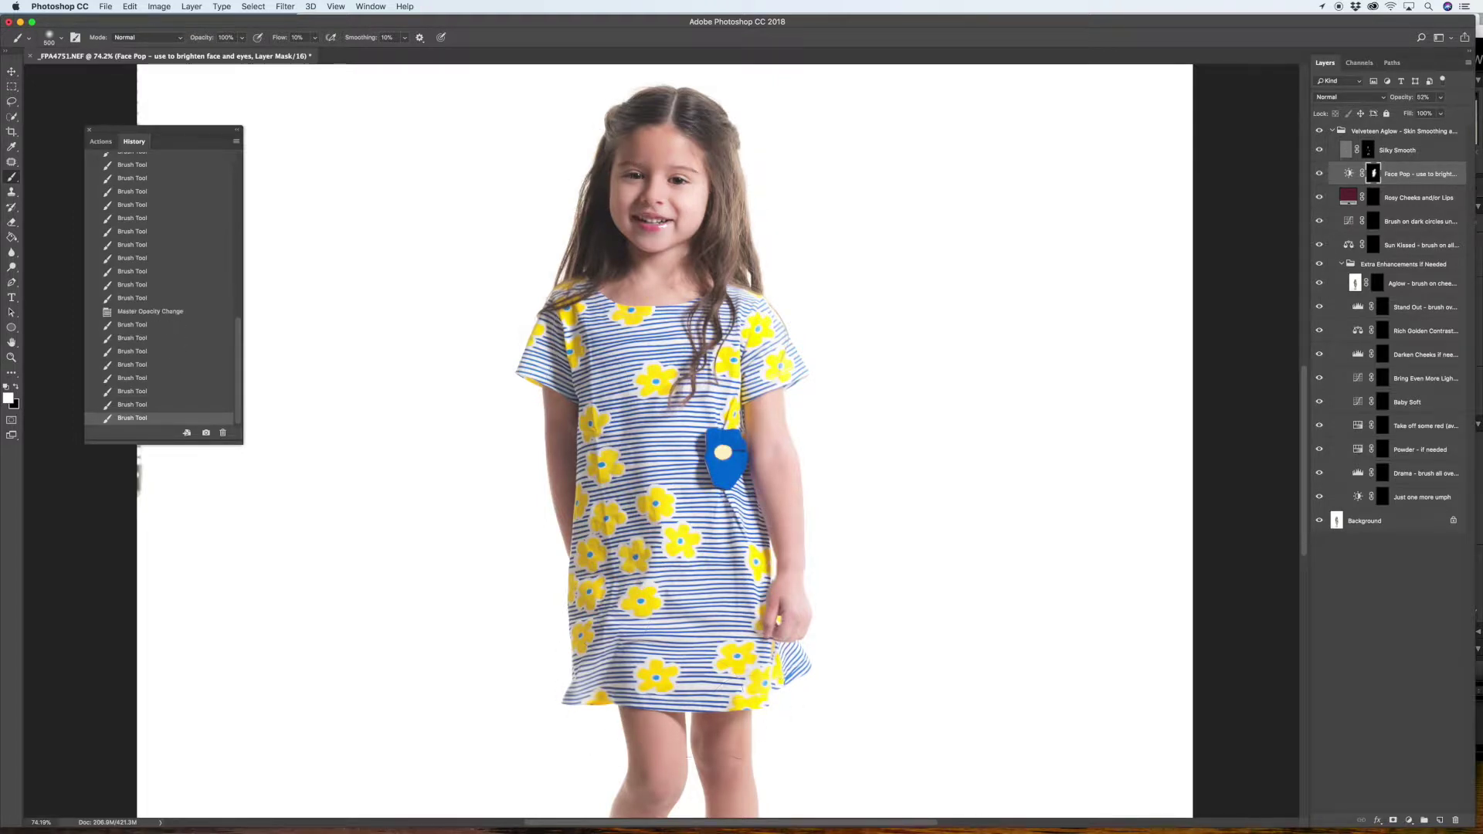
Paint soft color onto both of the girl's cheeks on the Rosy Cheeks and/or Lips mask
{"action": "scroll", "coordinate": [863, 517], "scroll_direction": "down", "scroll_amount": 3}
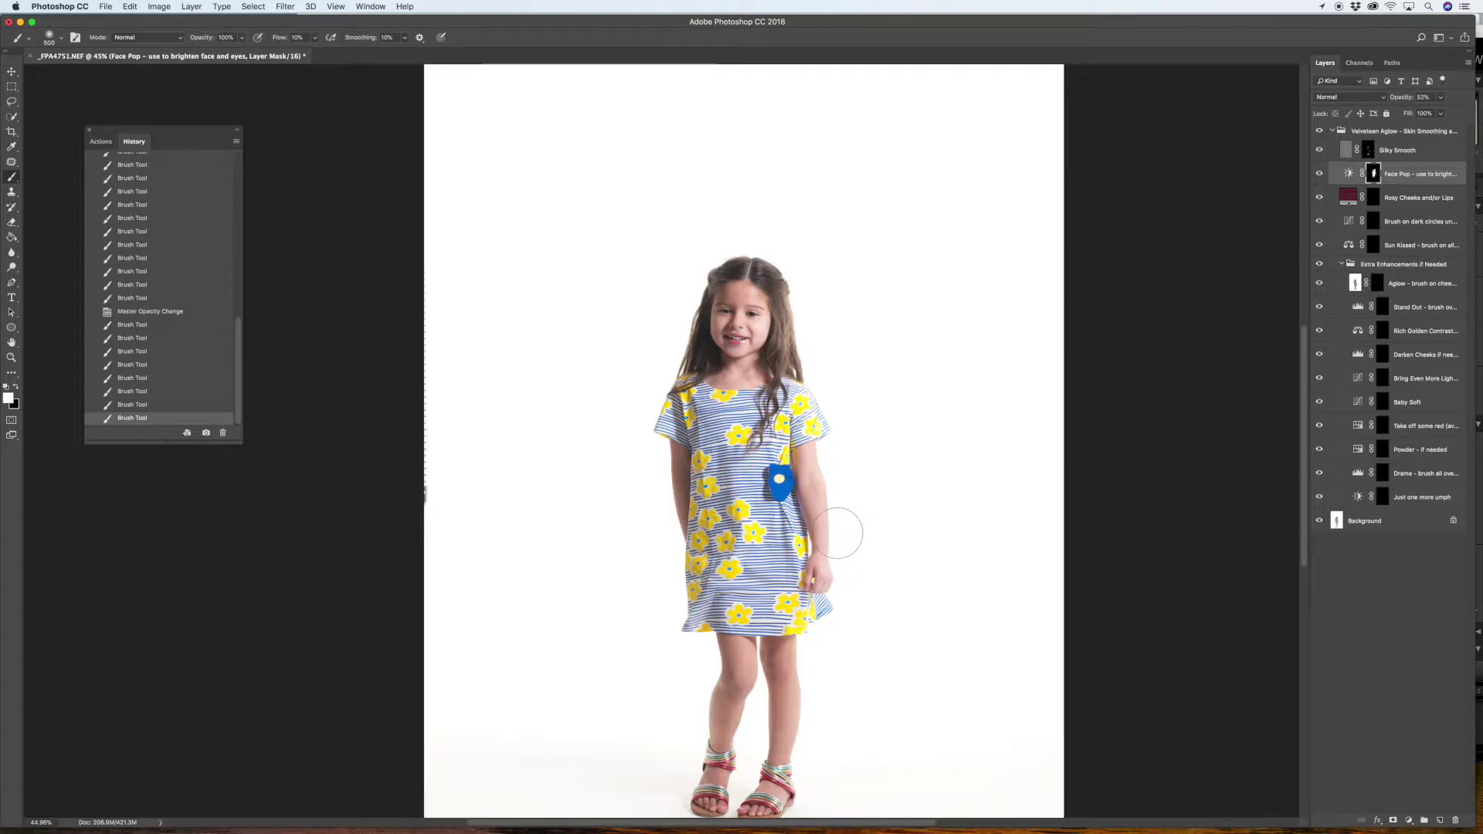
{"action": "left_click", "coordinate": [1374, 199]}
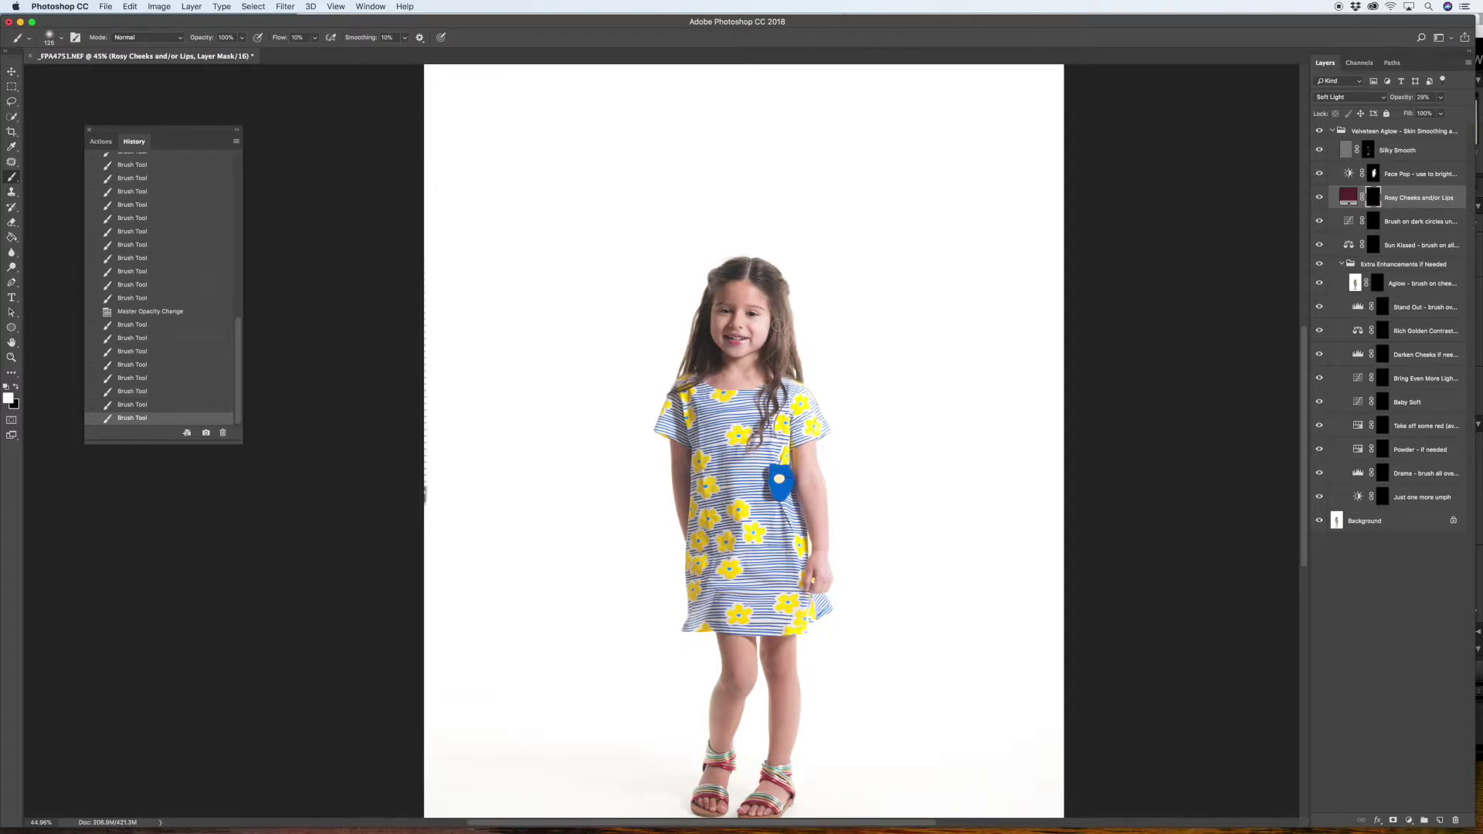
{"action": "scroll", "coordinate": [755, 336], "scroll_direction": "up", "scroll_amount": 5}
{"action": "left_click_drag", "start_coordinate": [755, 336], "coordinate": [753, 301]}
{"action": "left_click_drag", "start_coordinate": [541, 291], "coordinate": [555, 301]}
{"action": "left_click_drag", "start_coordinate": [753, 360], "coordinate": [750, 332]}
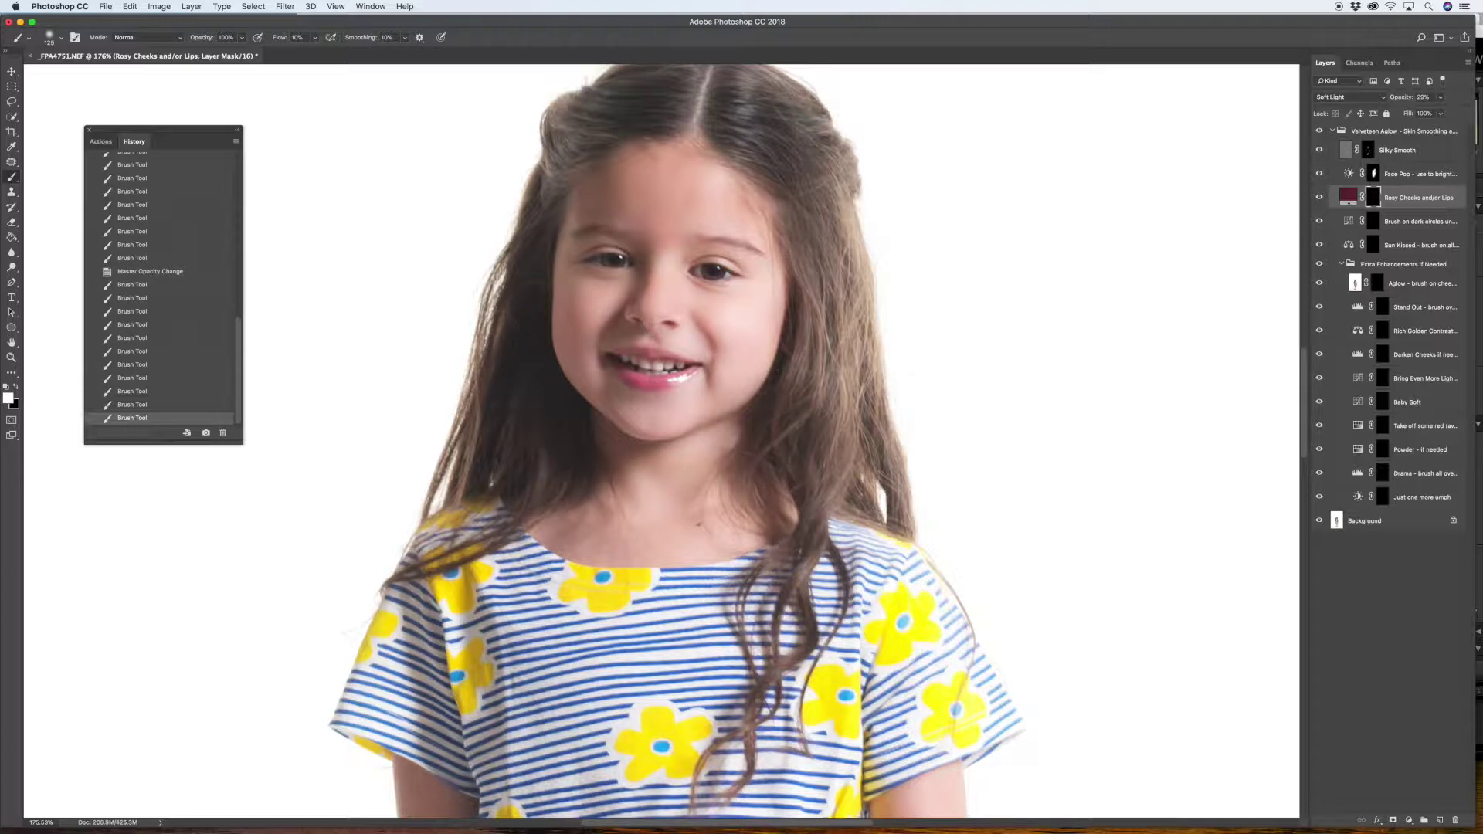
{"action": "left_click_drag", "start_coordinate": [564, 310], "coordinate": [570, 328]}
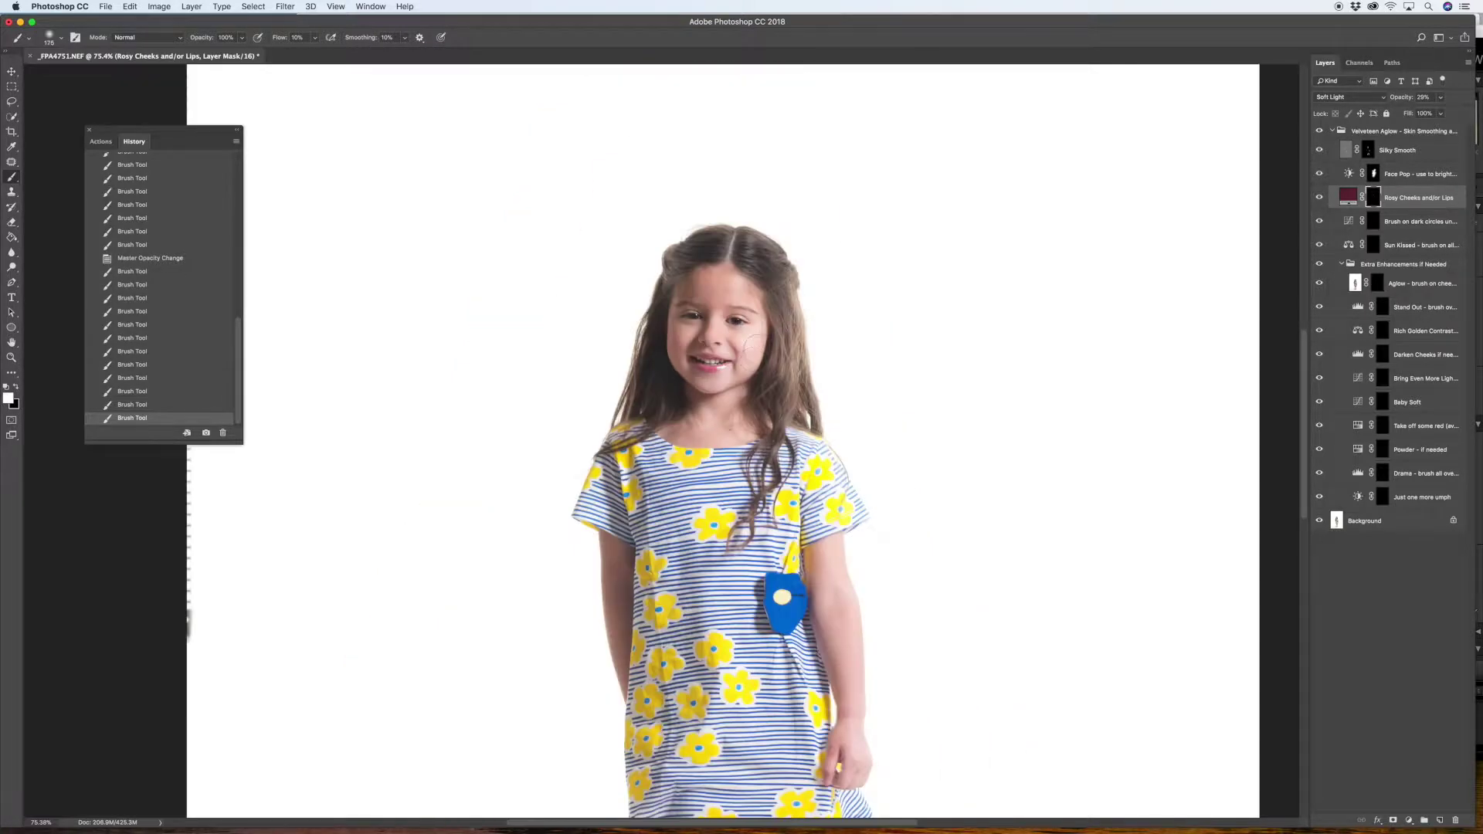
{"action": "left_click_drag", "start_coordinate": [753, 340], "coordinate": [751, 354]}
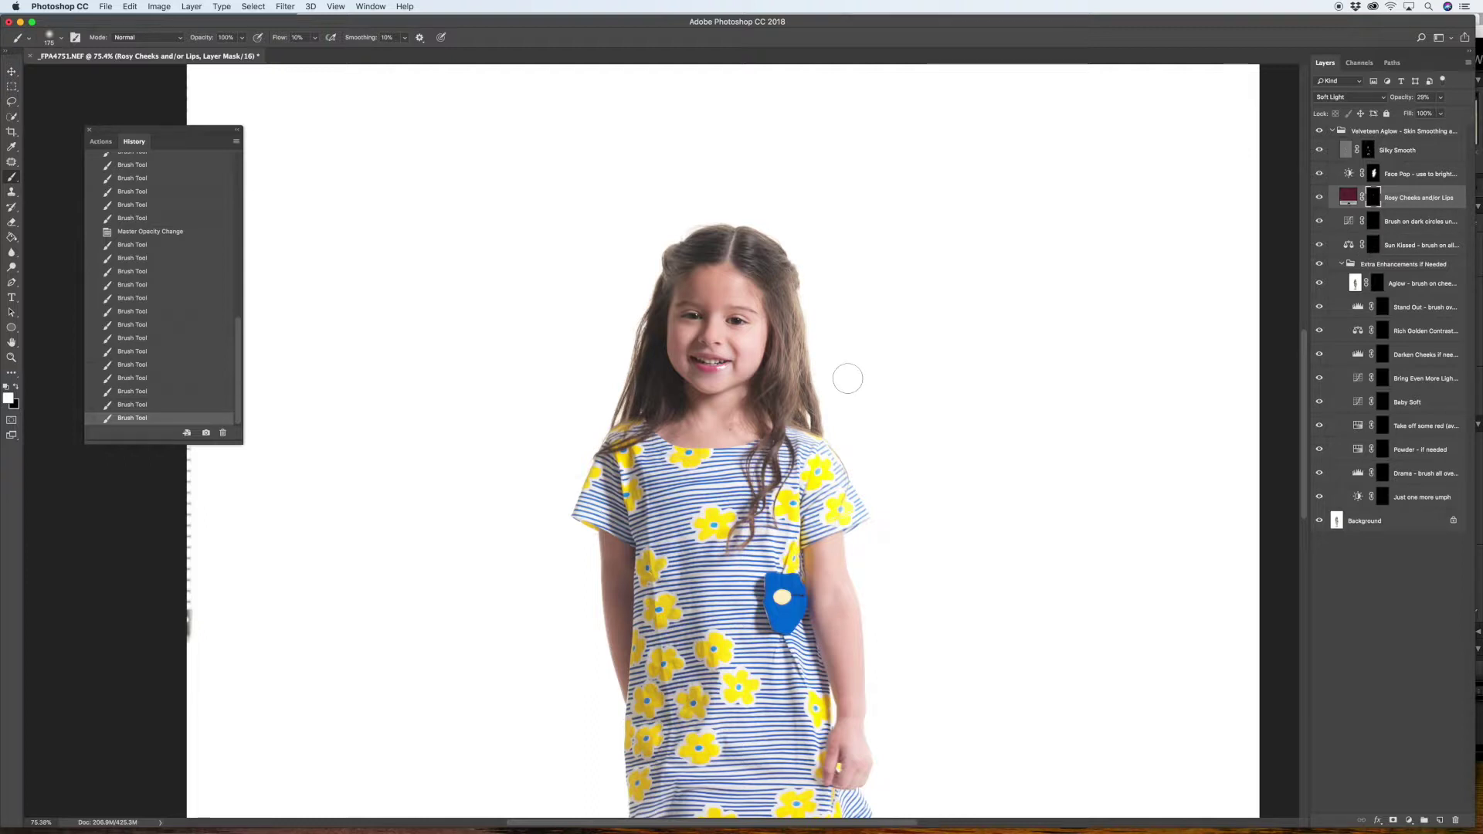
Try brushing the Stand Out effect over the girl on its layer mask with a large brush
{"action": "scroll", "coordinate": [848, 378], "scroll_direction": "down", "scroll_amount": 5}
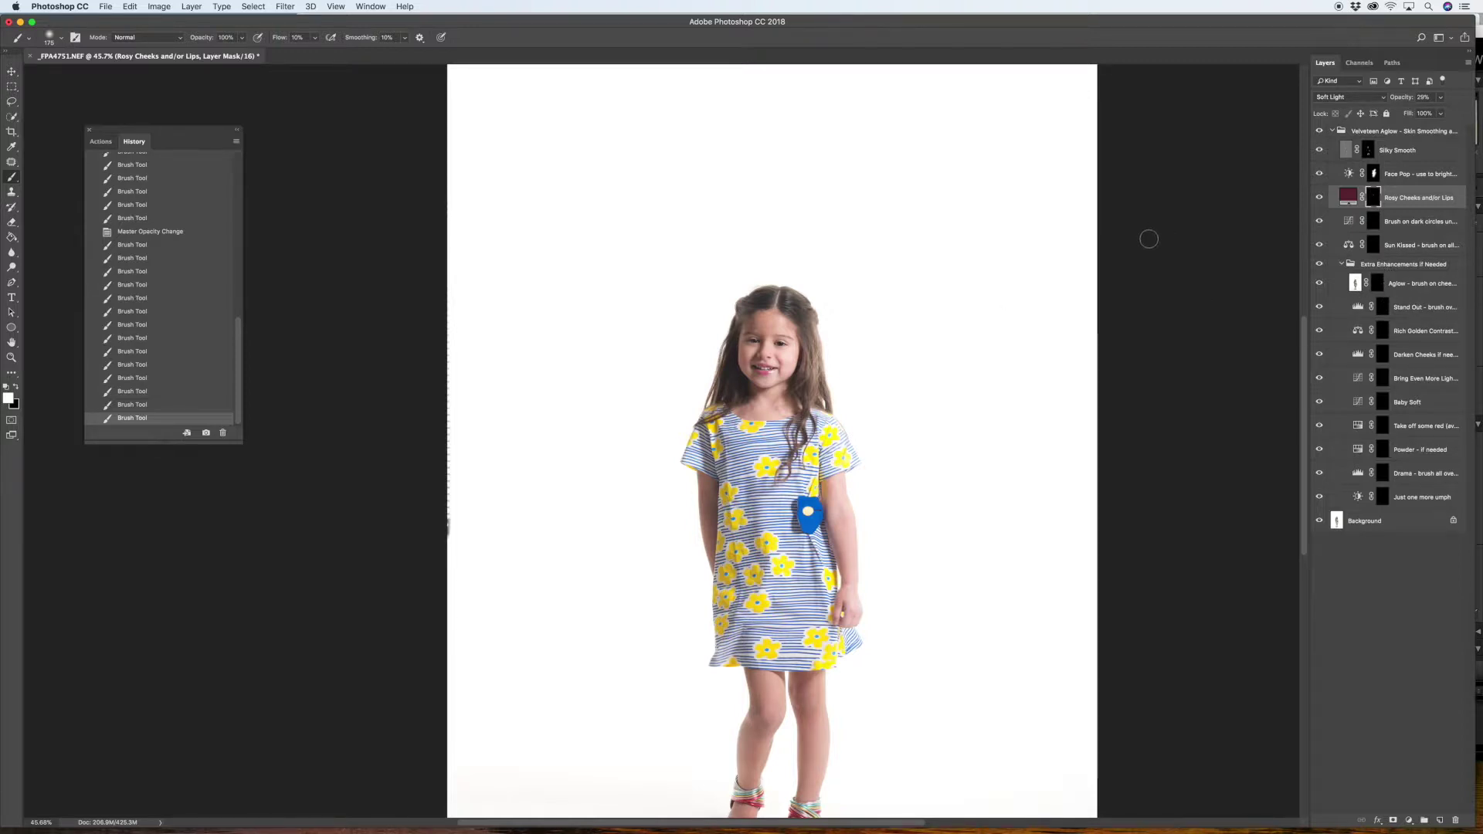
{"action": "scroll", "coordinate": [841, 371], "scroll_direction": "down", "scroll_amount": 5}
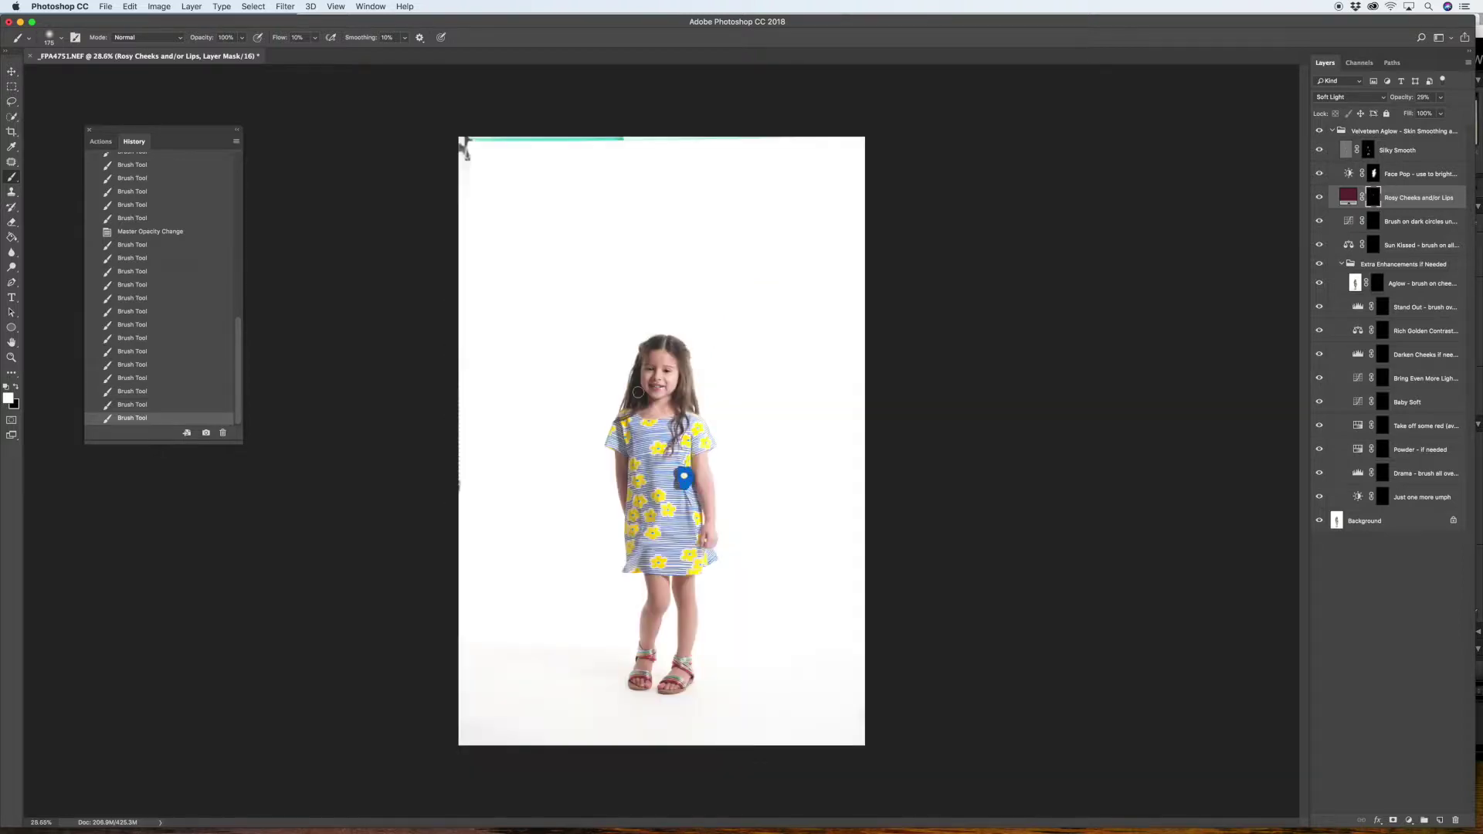
{"action": "scroll", "coordinate": [637, 392], "scroll_direction": "up", "scroll_amount": 4}
{"action": "left_click", "coordinate": [1382, 307]}
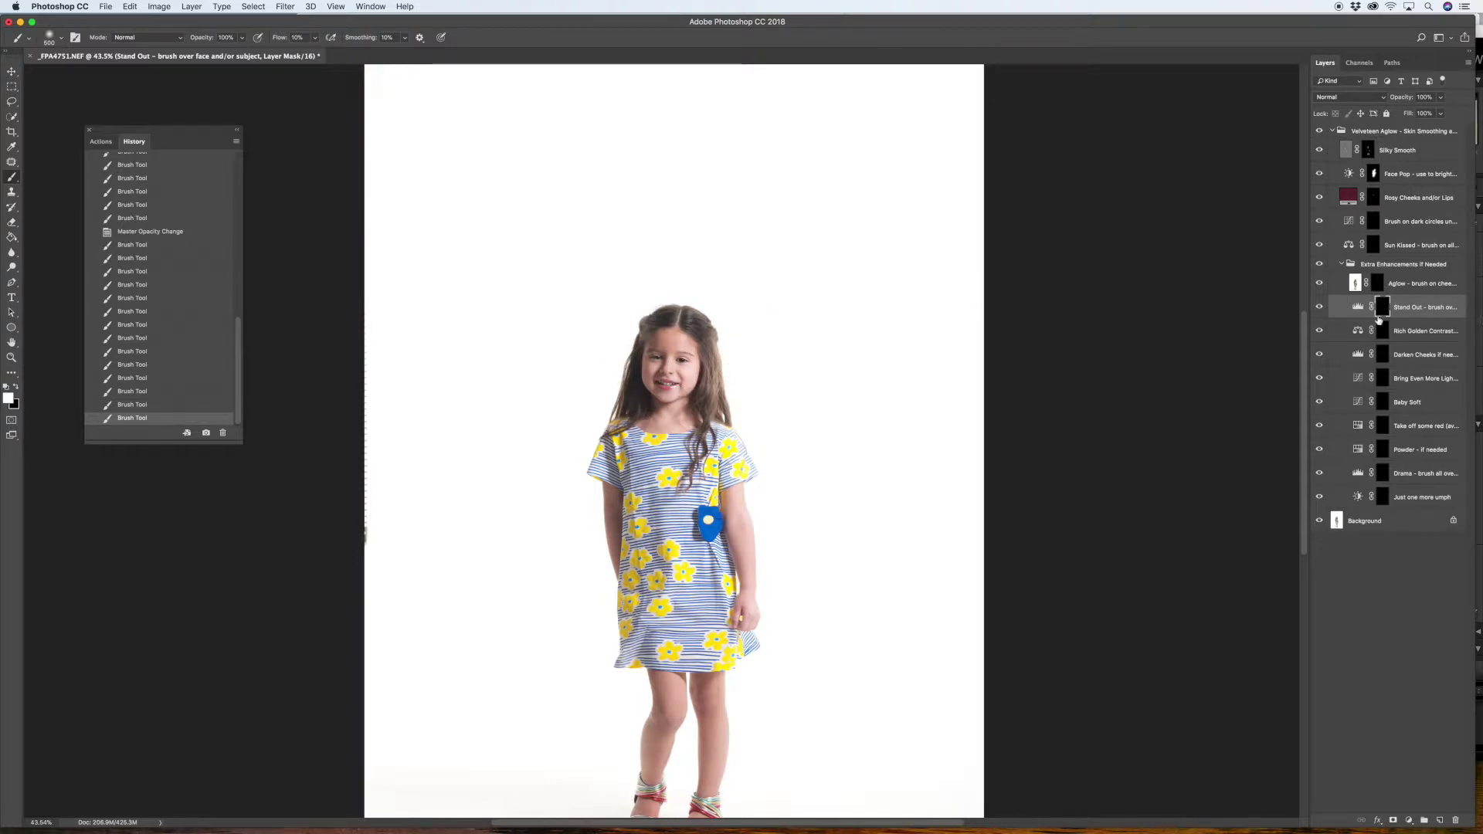
{"action": "key", "text": "bracketright"}
{"action": "key", "text": "bracketright"}
{"action": "key", "text": "bracketright"}
{"action": "key", "text": "Tab"}
{"action": "type", "text": "1"}
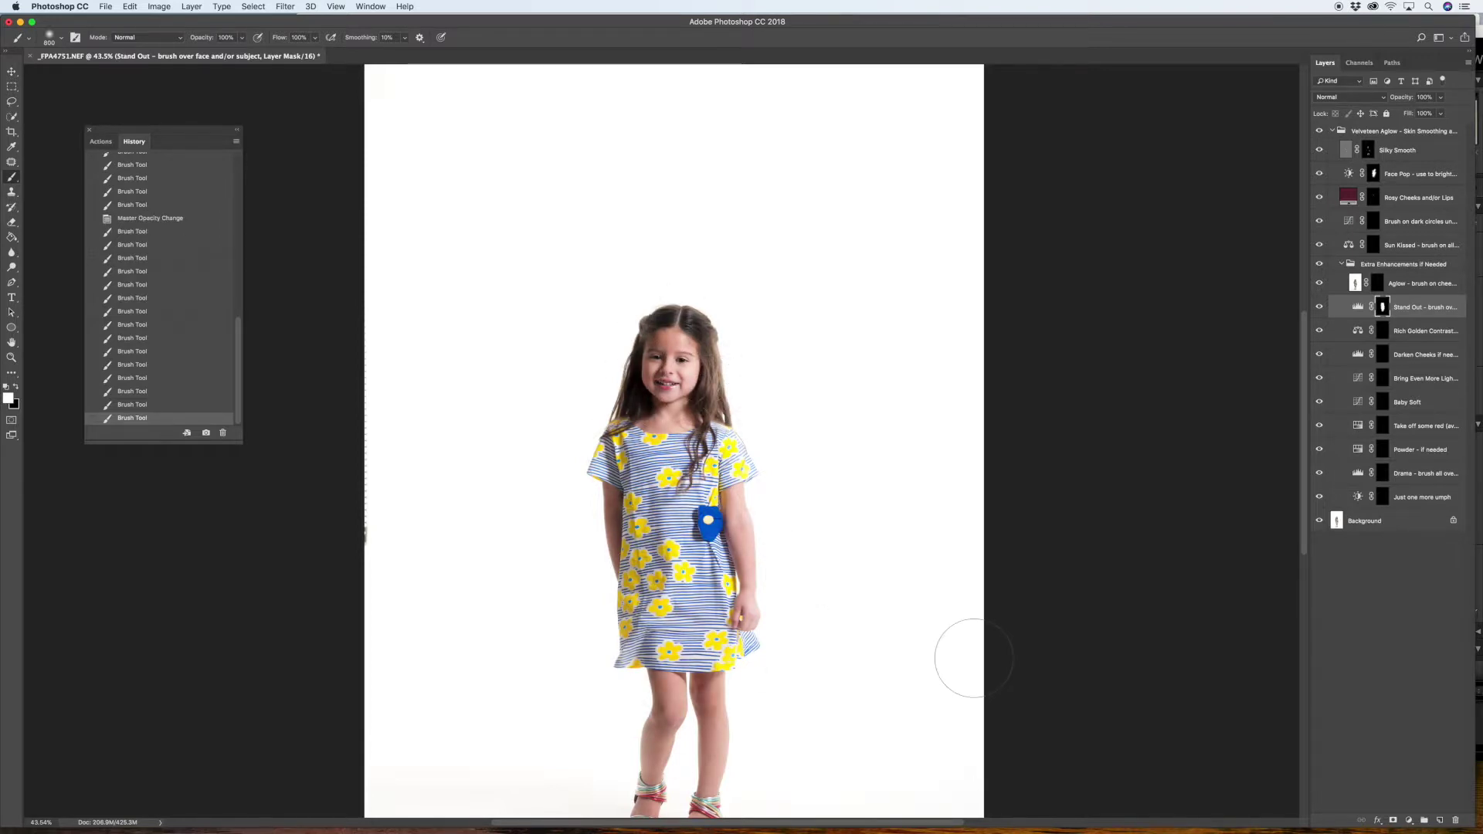
Undo the last Stand Out brush stroke and reduce the brush size
{"action": "left_click", "coordinate": [130, 7]}
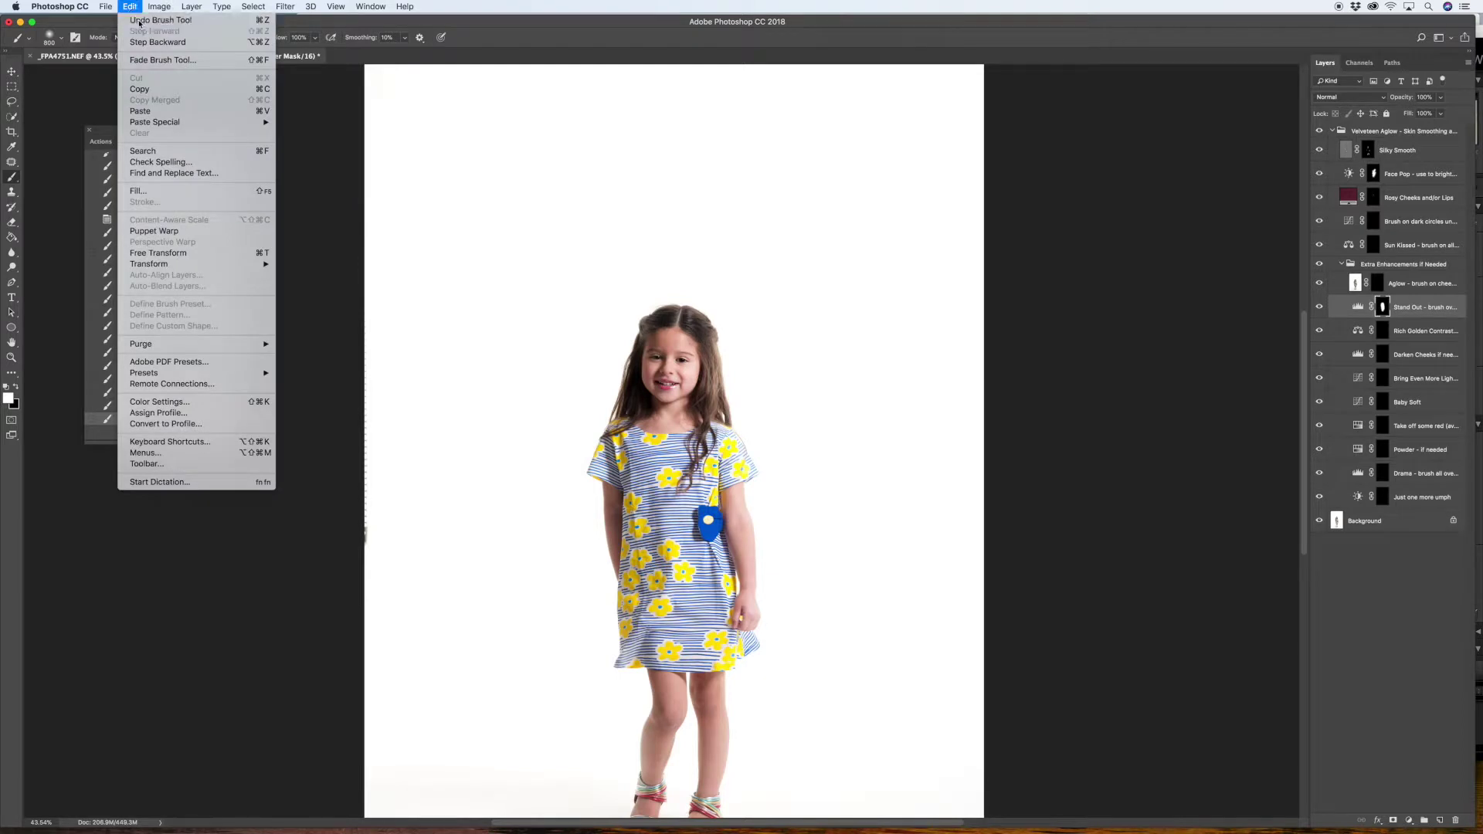
{"action": "left_click", "coordinate": [155, 20]}
{"action": "key", "text": "bracketleft"}
{"action": "key", "text": "bracketleft"}
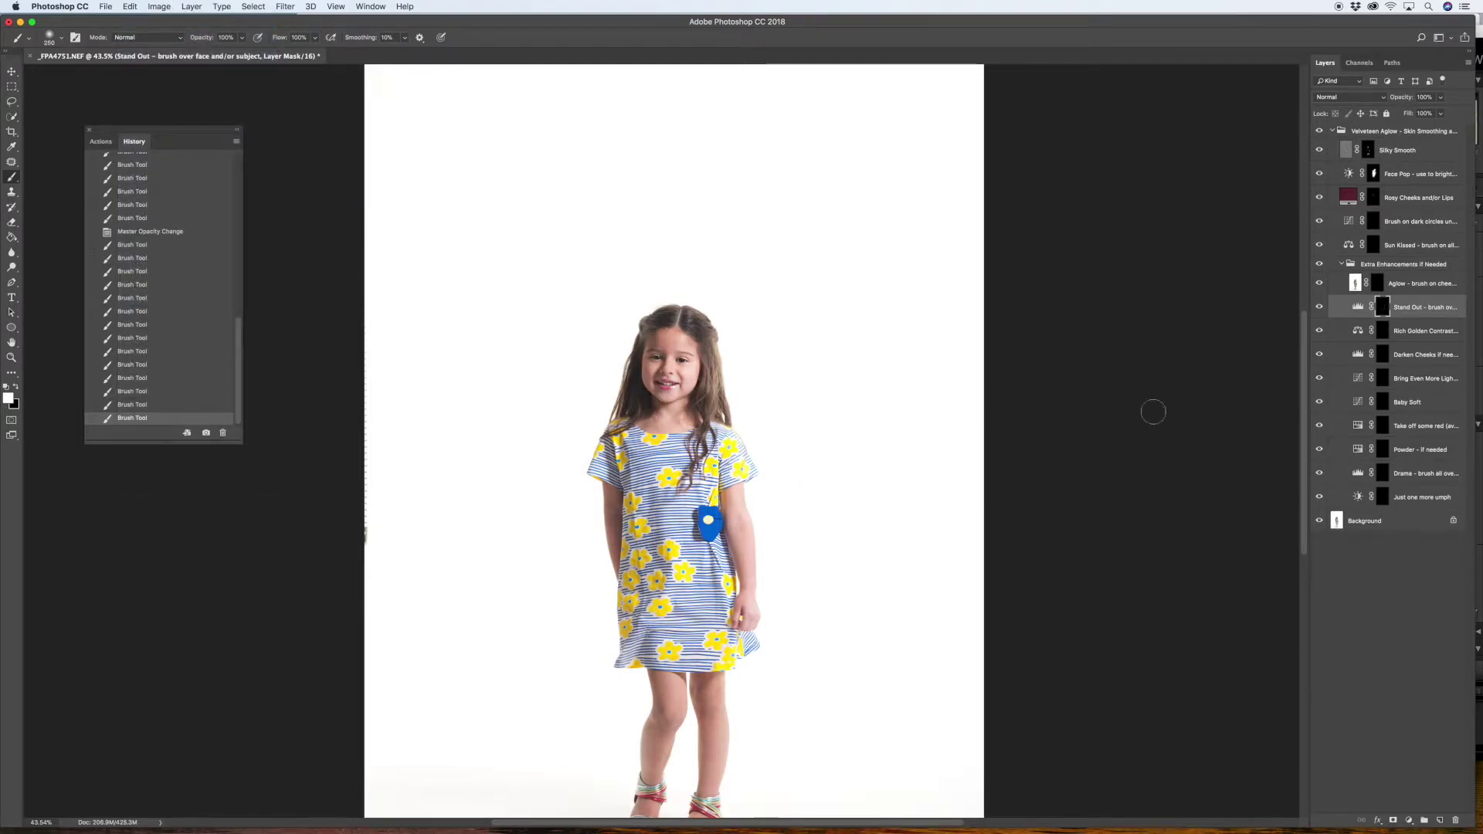
Set the brush flow to 10% and begin brushing Stand Out over the hair on both sides of the face
{"action": "key", "text": "Return"}
{"action": "key", "text": "Tab"}
{"action": "type", "text": "1"}
{"action": "scroll", "coordinate": [656, 435], "scroll_direction": "up", "scroll_amount": 5}
{"action": "key", "text": "bracketright"}
{"action": "key", "text": "bracketright"}
{"action": "key", "text": "bracketright"}
{"action": "mouse_move", "coordinate": [619, 352]}
{"action": "left_mouse_down"}
{"action": "mouse_move", "coordinate": [607, 298]}
{"action": "mouse_move", "coordinate": [605, 332]}
{"action": "left_mouse_up"}
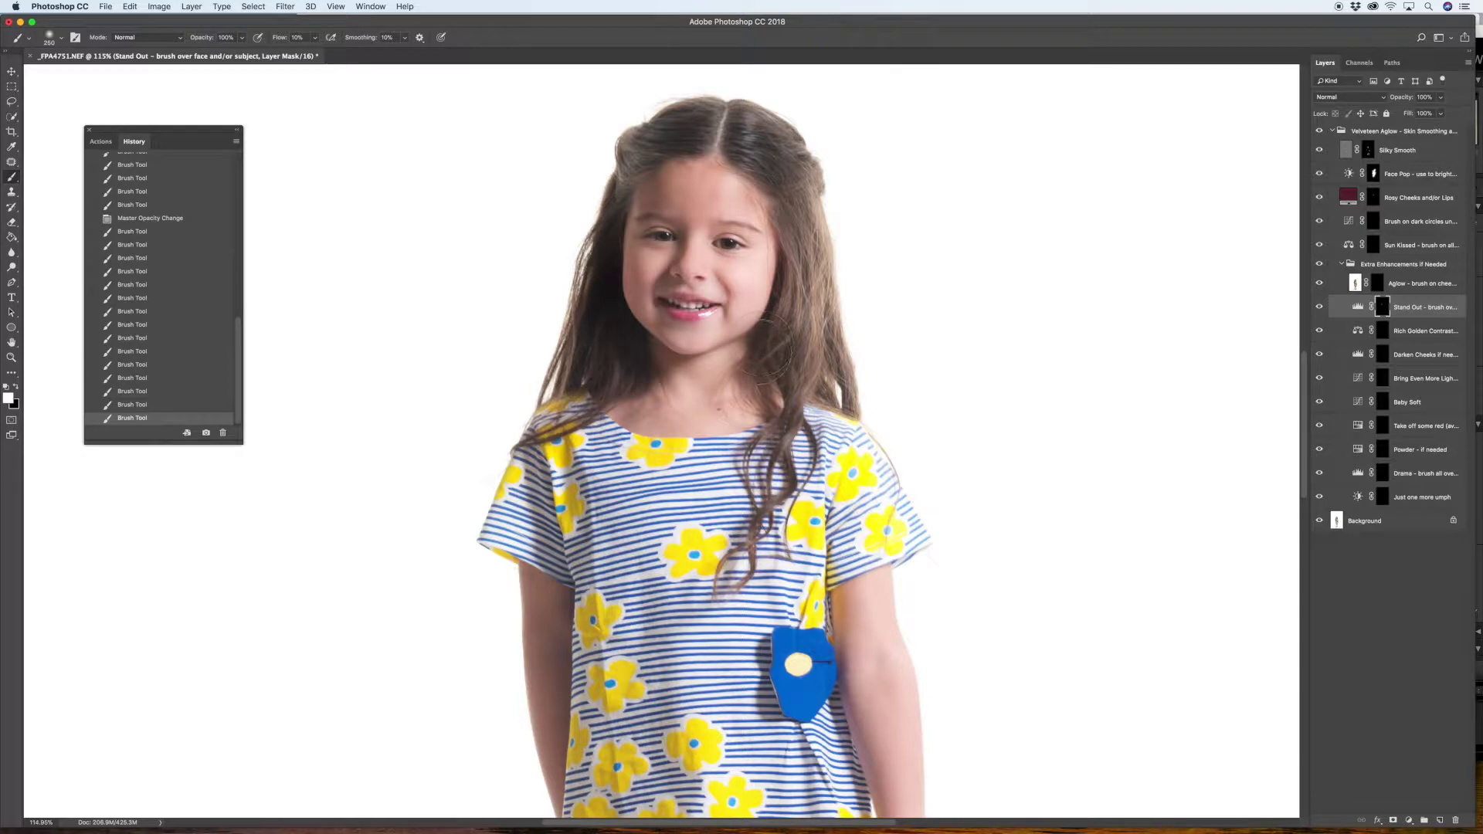
{"action": "key", "text": "bracketright"}
{"action": "left_click_drag", "start_coordinate": [769, 340], "coordinate": [772, 329]}
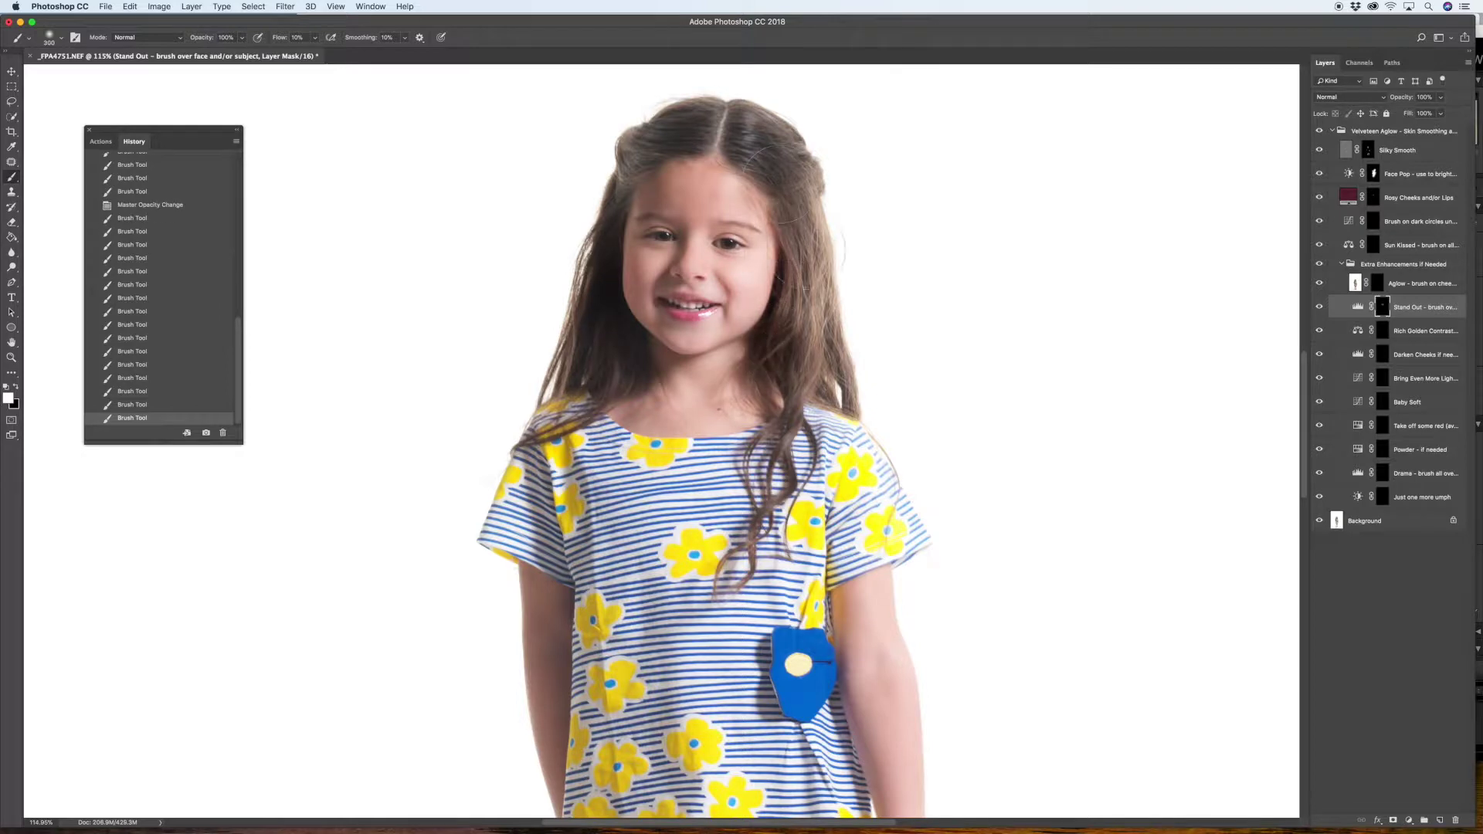
Brush Stand Out along the long hair and across the crown, and shrink the brush to 175
{"action": "left_click_drag", "start_coordinate": [802, 260], "coordinate": [805, 344]}
{"action": "mouse_move", "coordinate": [811, 227]}
{"action": "left_mouse_down"}
{"action": "mouse_move", "coordinate": [726, 131]}
{"action": "mouse_move", "coordinate": [695, 131]}
{"action": "left_mouse_up"}
{"action": "mouse_move", "coordinate": [616, 280]}
{"action": "left_mouse_down"}
{"action": "mouse_move", "coordinate": [608, 369]}
{"action": "mouse_move", "coordinate": [555, 421]}
{"action": "left_mouse_up"}
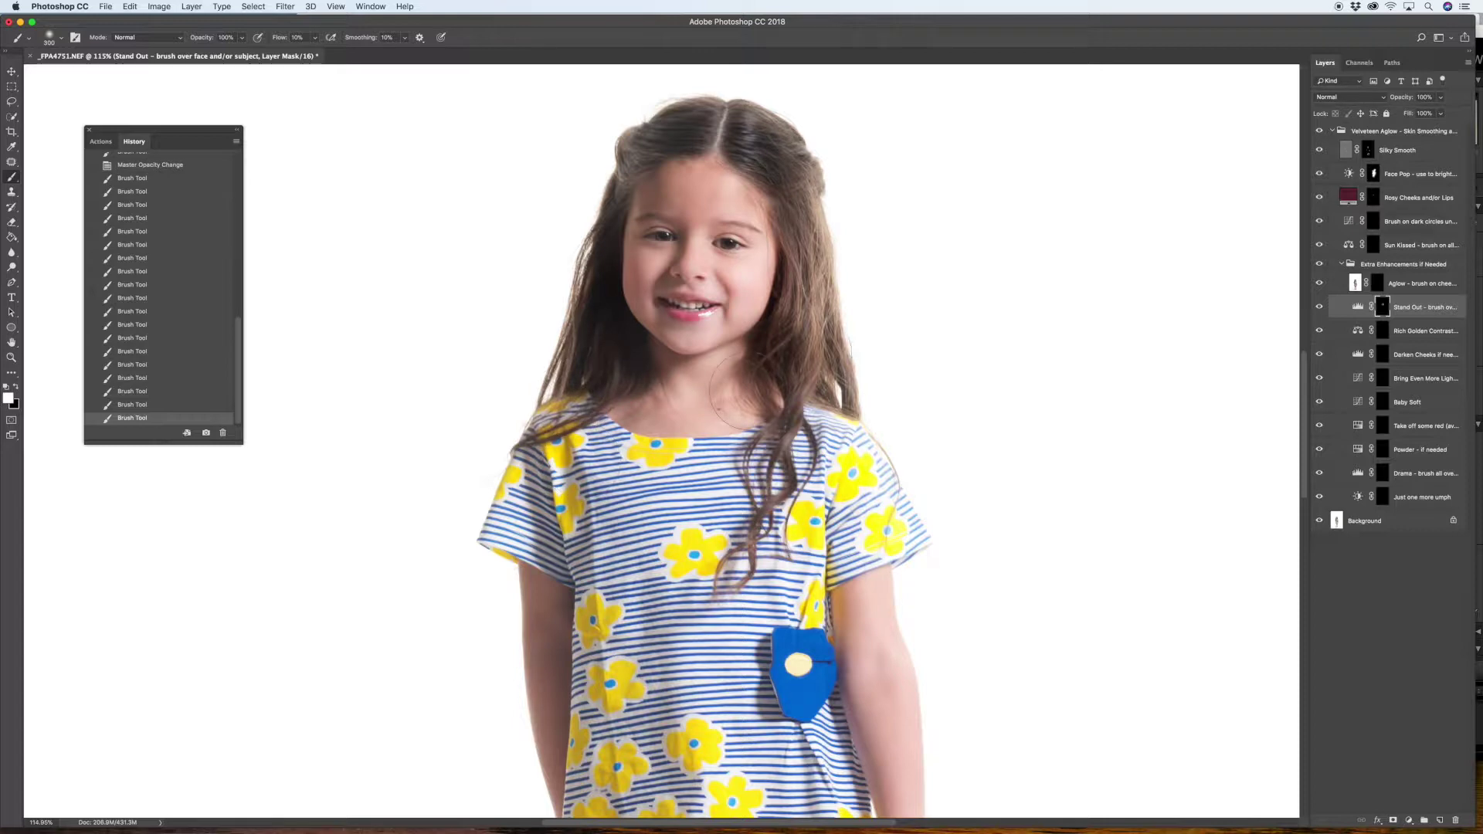
{"action": "mouse_move", "coordinate": [666, 108]}
{"action": "left_mouse_down"}
{"action": "mouse_move", "coordinate": [722, 135]}
{"action": "mouse_move", "coordinate": [822, 263]}
{"action": "mouse_move", "coordinate": [831, 321]}
{"action": "mouse_move", "coordinate": [829, 305]}
{"action": "left_mouse_up"}
{"action": "key", "text": "["}
{"action": "key", "text": "["}
{"action": "key", "text": "["}
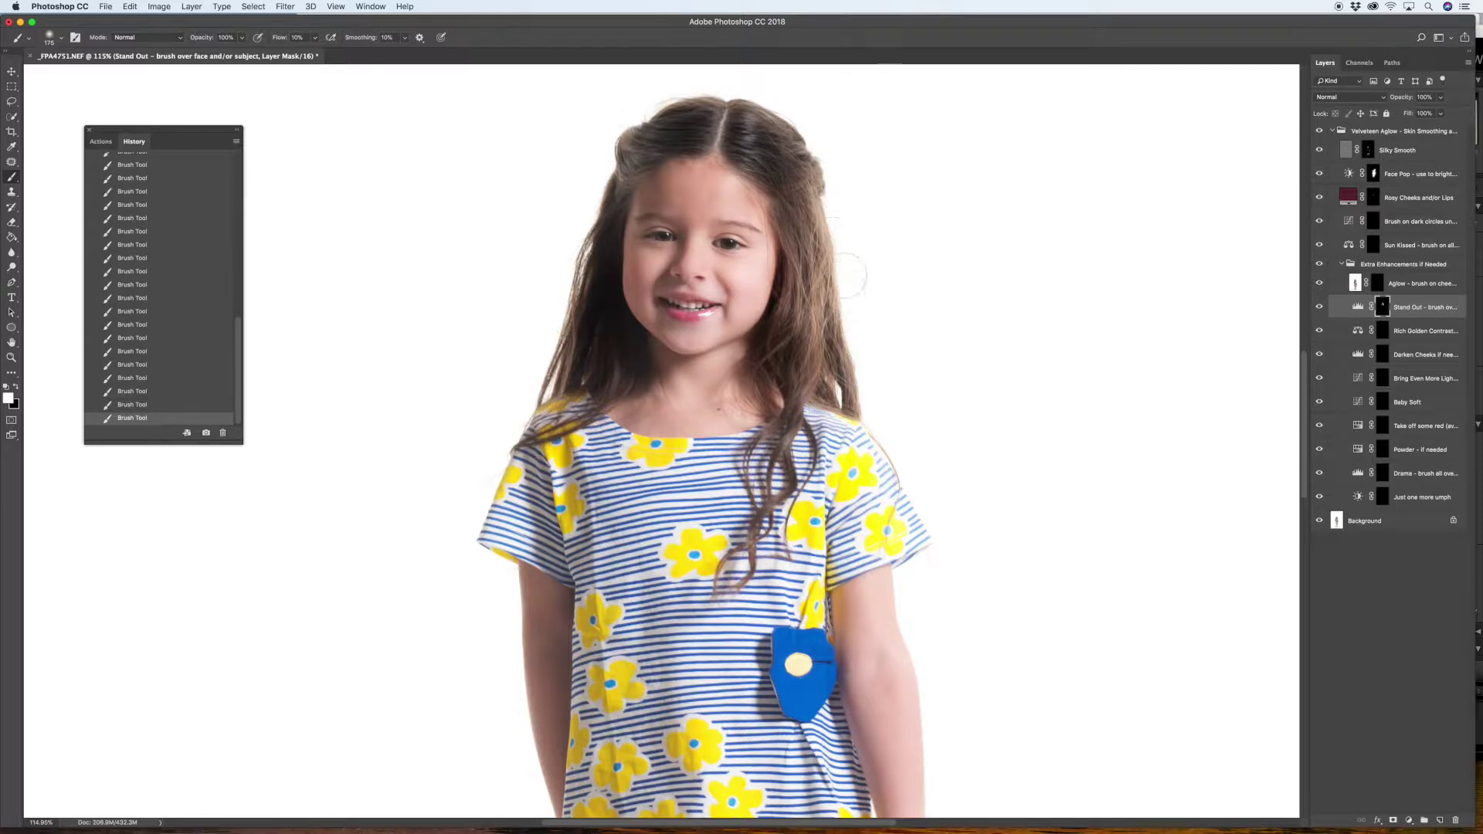
Compare the girl's hair and face with the Stand Out layer hidden and shown
{"action": "key", "text": "super+0"}
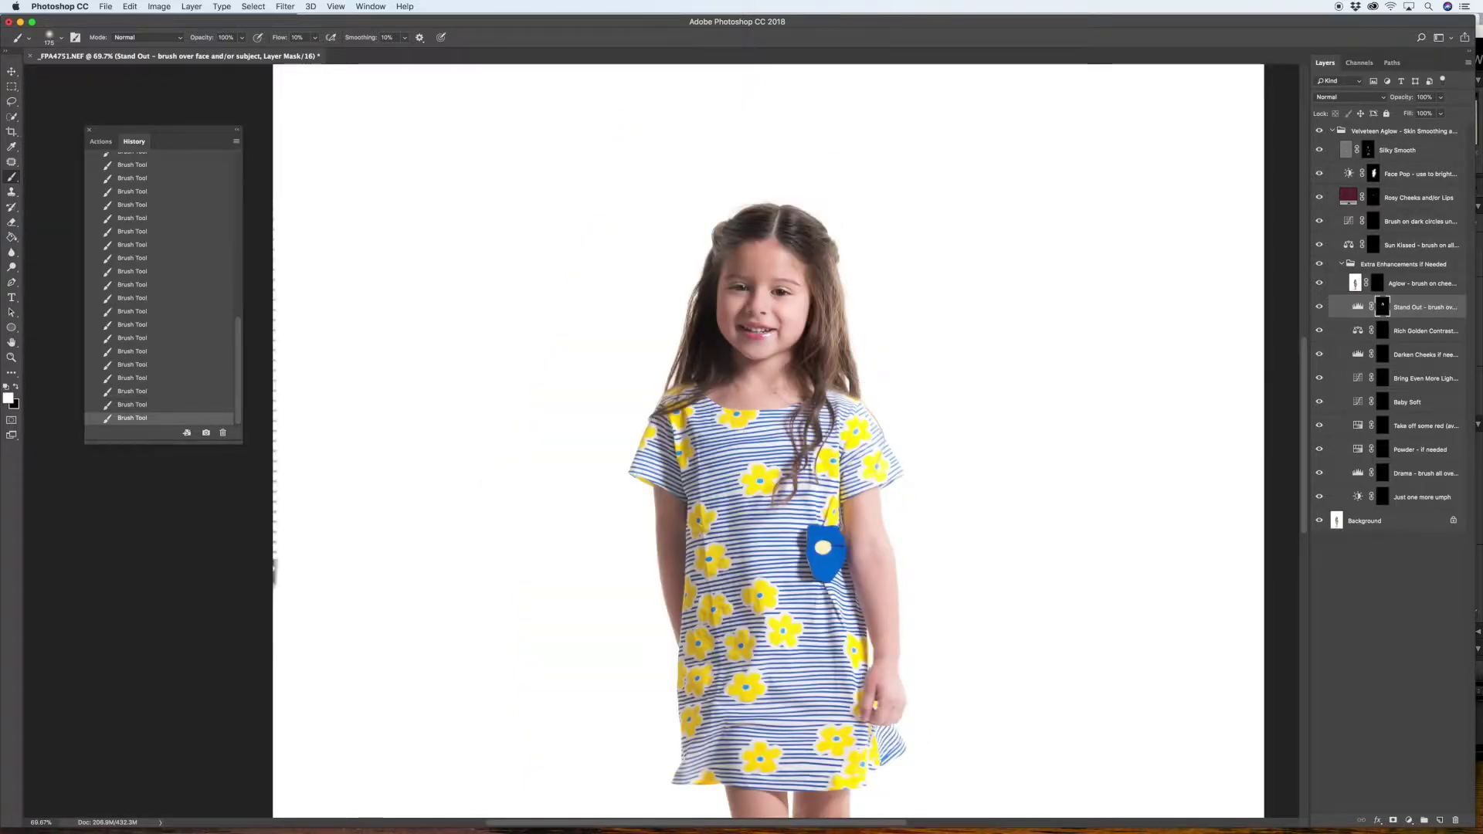
{"action": "left_click", "coordinate": [1319, 308]}
{"action": "left_click", "coordinate": [1319, 309]}
{"action": "left_click", "coordinate": [1319, 308]}
{"action": "left_click", "coordinate": [1319, 308]}
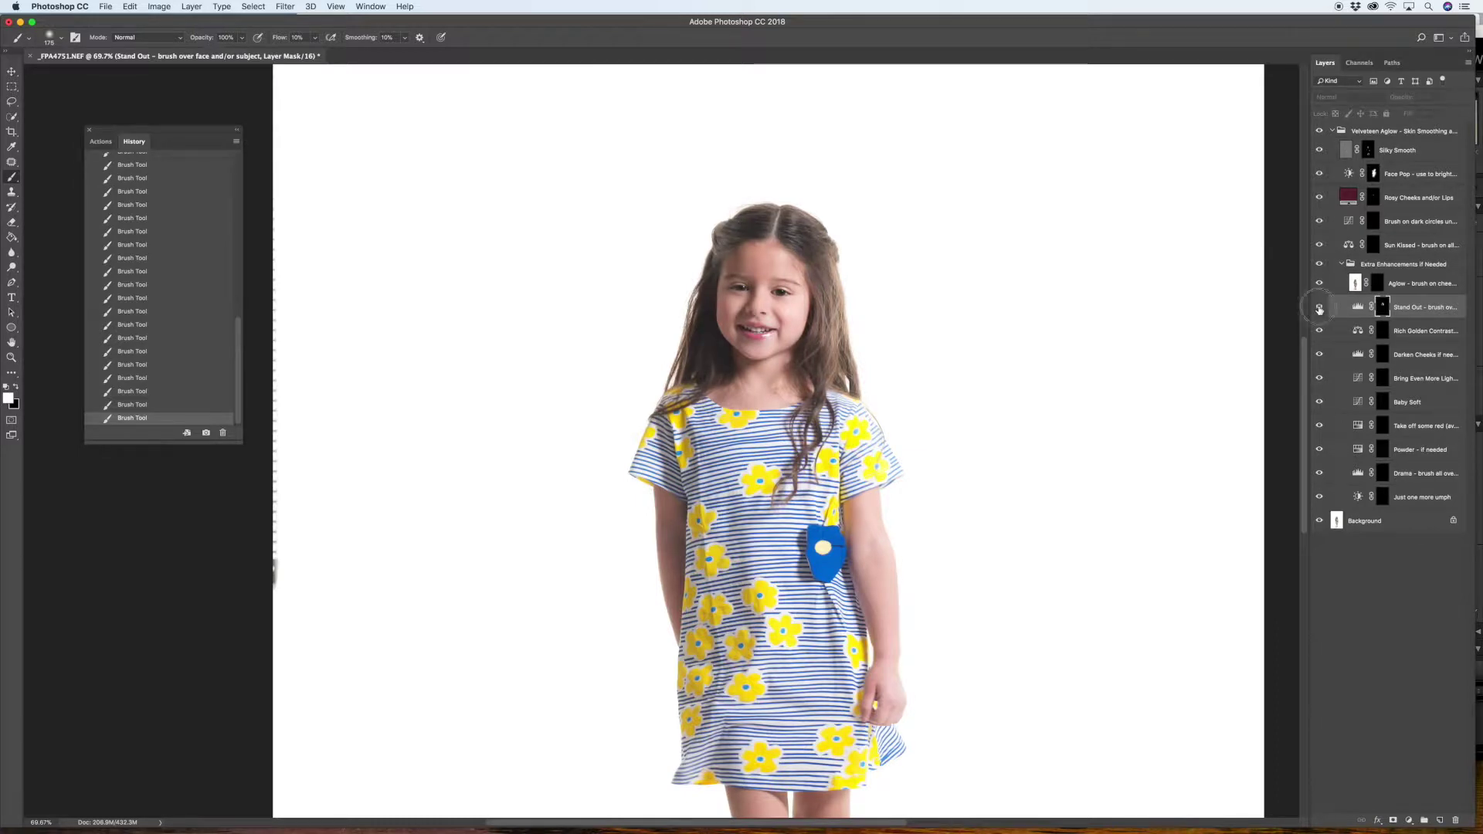
Brush Stand Out over the upper legs with a size 700 brush and lower the layer's opacity
{"action": "key", "text": "bracketright"}
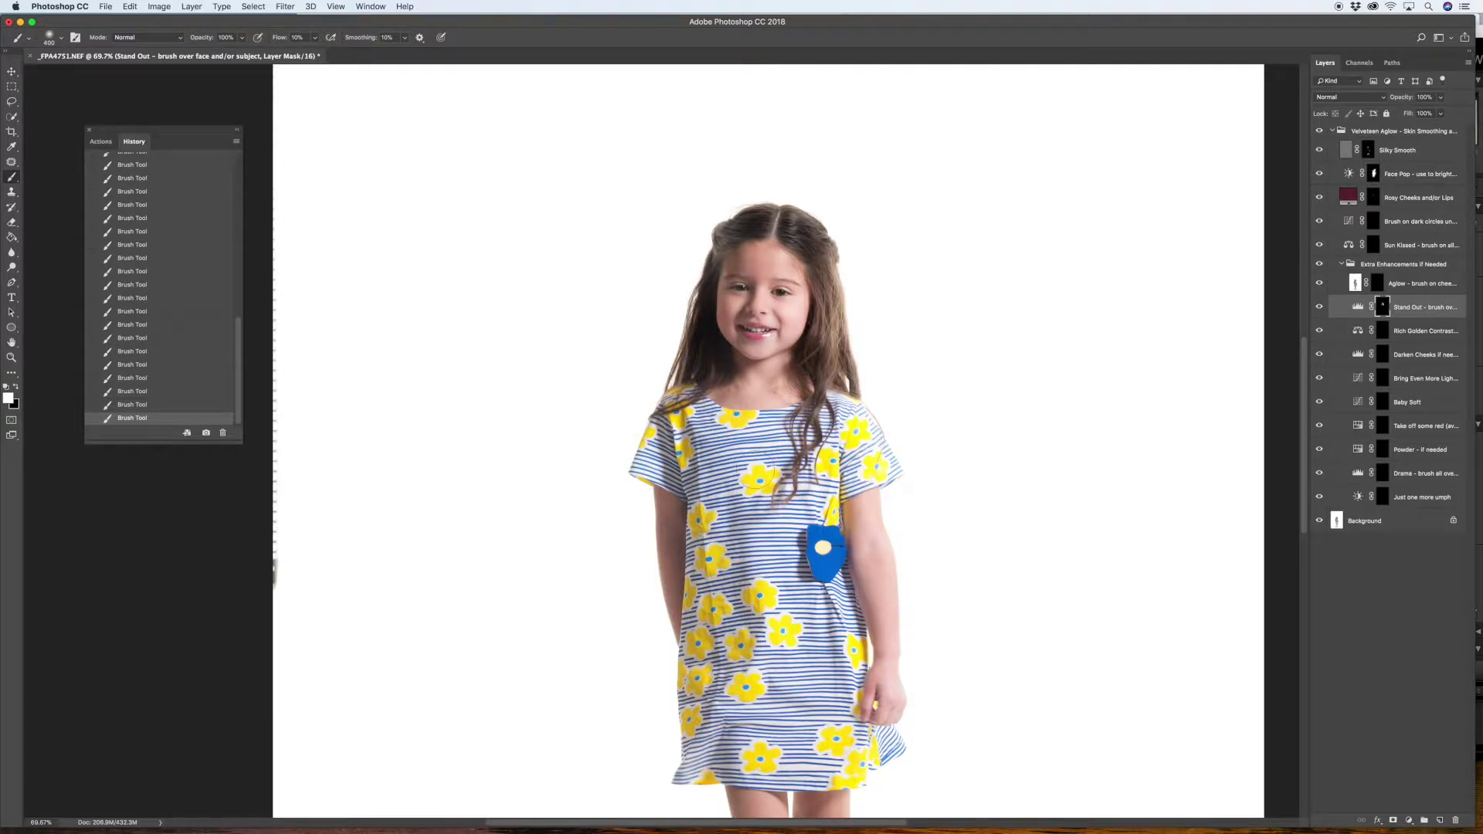
{"action": "key", "text": "super+0"}
{"action": "mouse_move", "coordinate": [757, 681]}
{"action": "left_mouse_down"}
{"action": "mouse_move", "coordinate": [790, 715]}
{"action": "mouse_move", "coordinate": [807, 684]}
{"action": "left_mouse_up"}
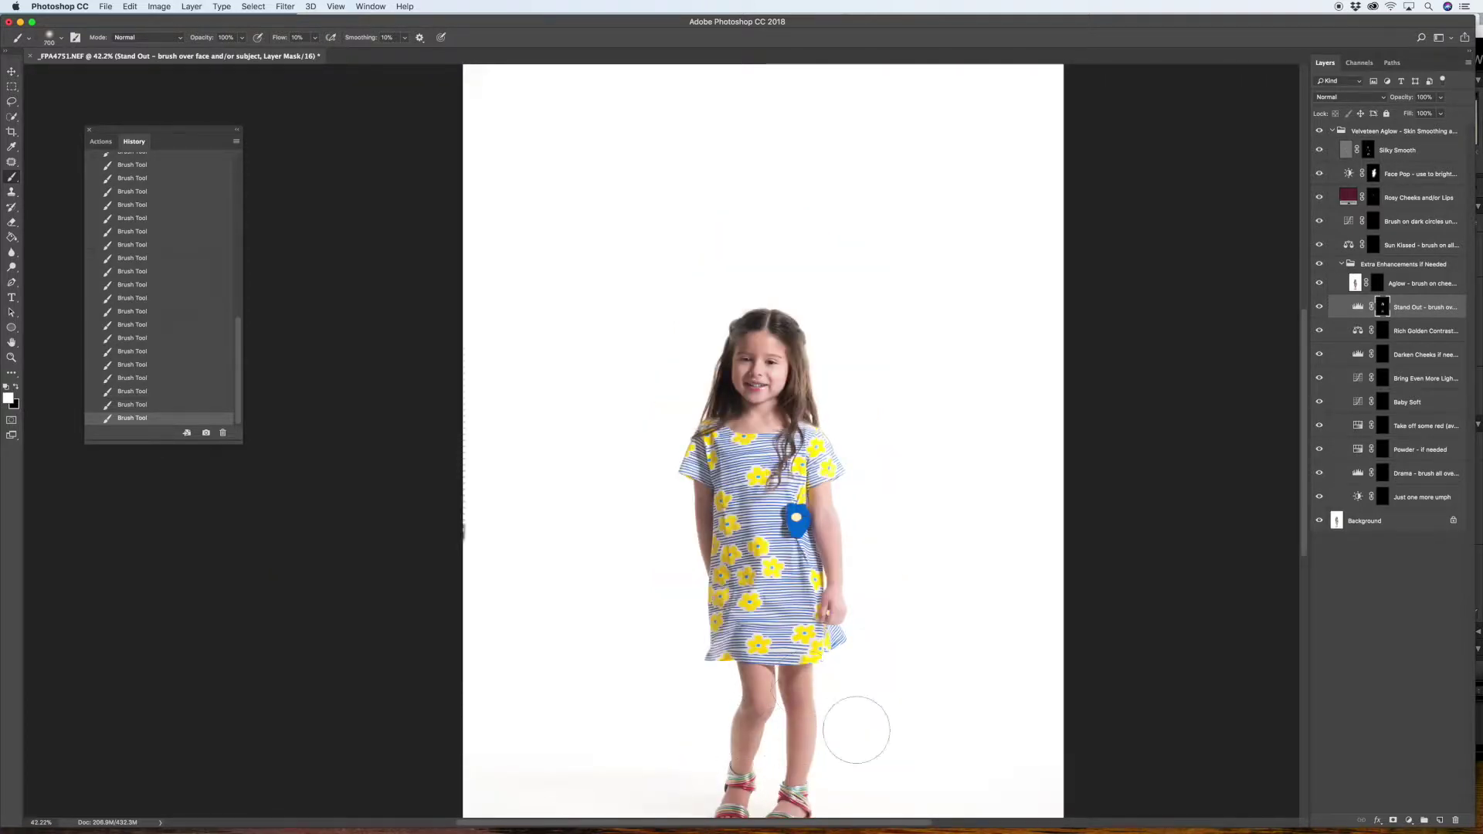
{"action": "left_click", "coordinate": [1440, 96]}
{"action": "left_click_drag", "start_coordinate": [1441, 111], "coordinate": [1414, 113]}
Paint Rich Golden Contrast over the girl with a size 1000 brush at 100% flow and lower the layer's opacity to about 12%
{"action": "left_click", "coordinate": [1383, 333]}
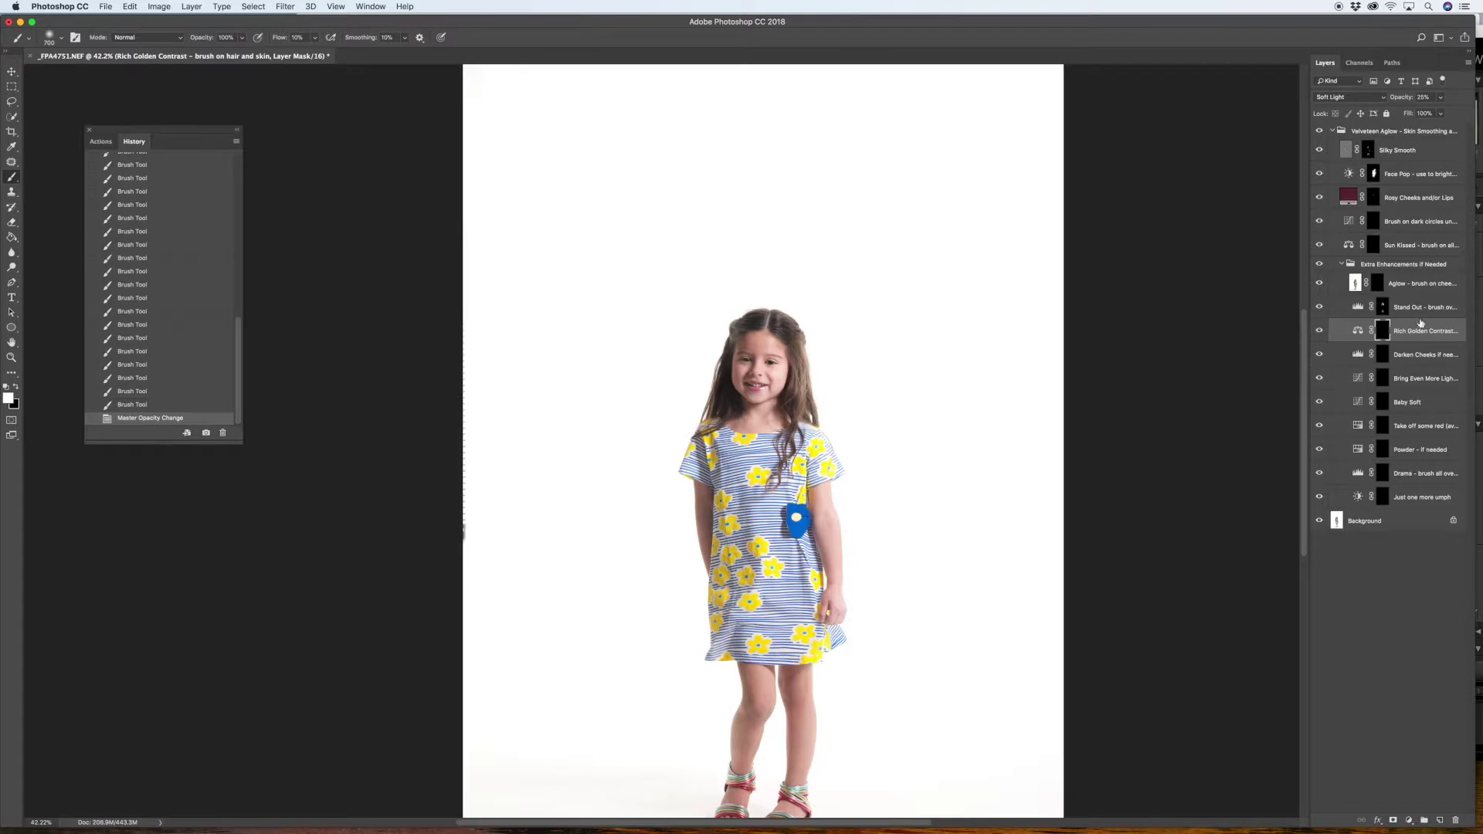
{"action": "key", "text": "bracketright"}
{"action": "key", "text": "bracketright"}
{"action": "key", "text": "bracketright"}
{"action": "key", "text": "bracketright"}
{"action": "key", "text": "bracketright"}
{"action": "key", "text": "bracketleft"}
{"action": "key", "text": "bracketleft"}
{"action": "key", "text": "shift+1"}
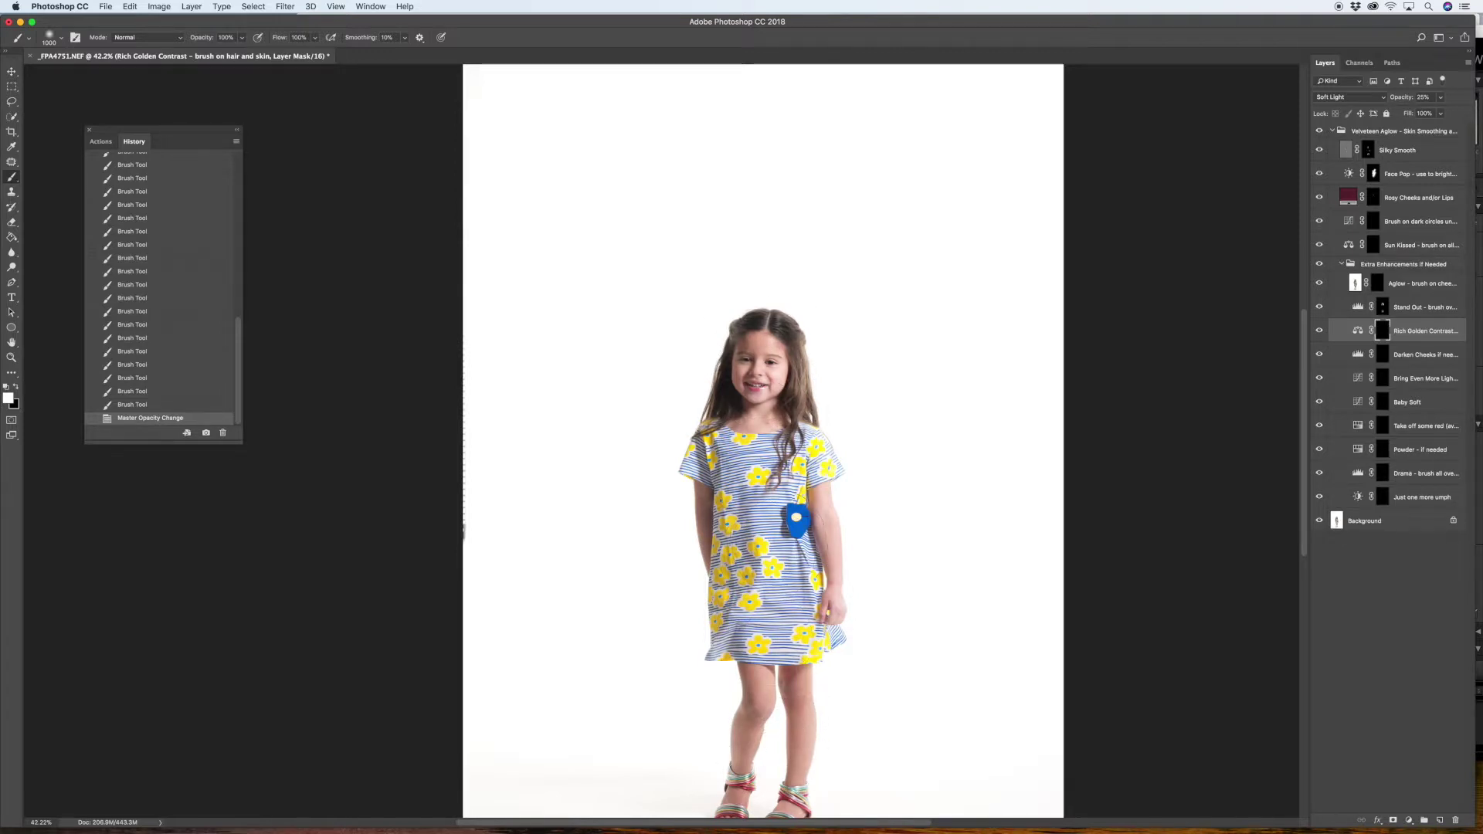
{"action": "left_click_drag", "start_coordinate": [784, 348], "coordinate": [799, 401]}
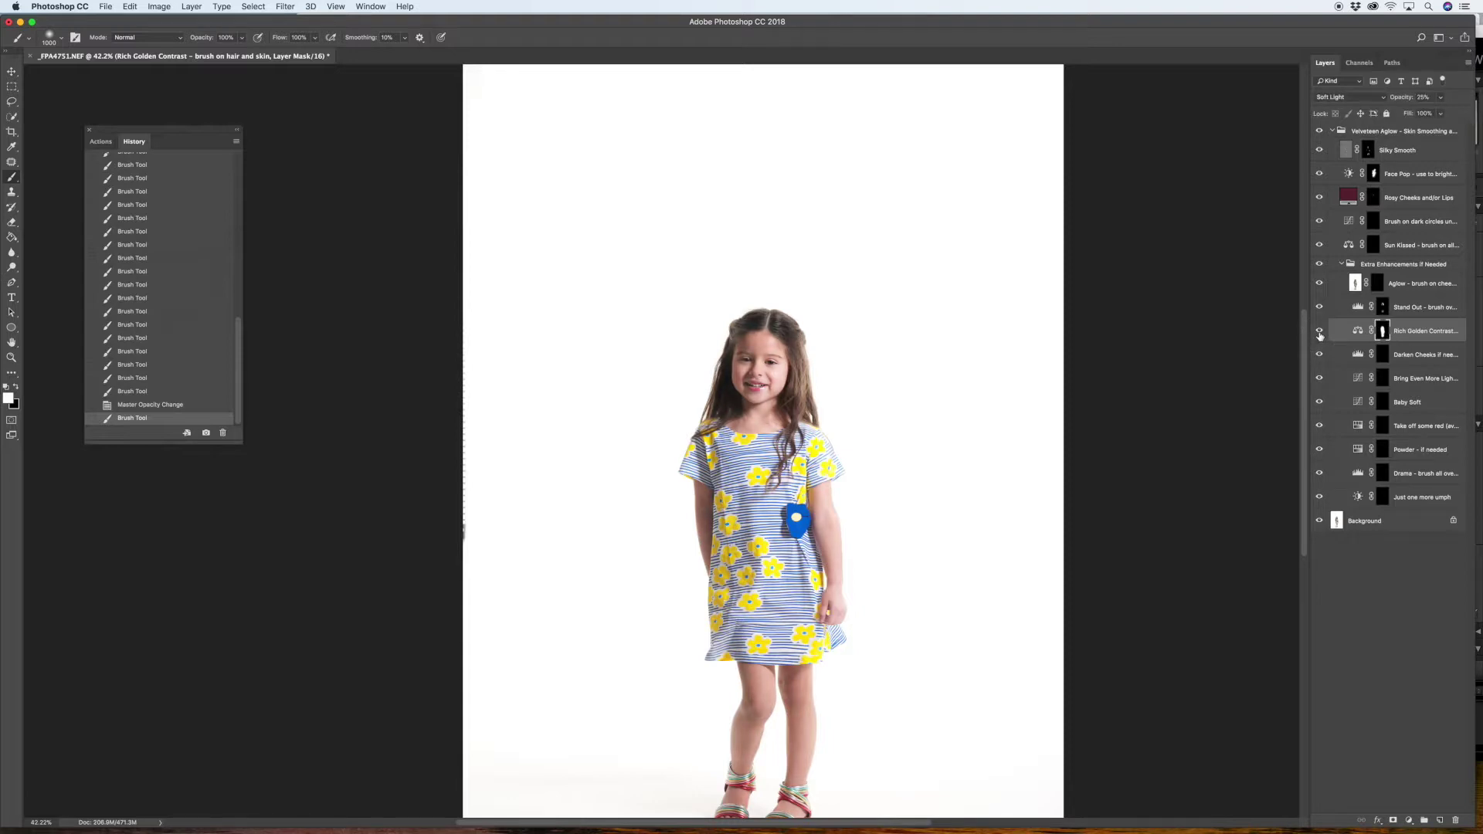
{"action": "left_click", "coordinate": [1440, 98]}
{"action": "mouse_move", "coordinate": [1428, 115]}
{"action": "left_mouse_down"}
{"action": "mouse_move", "coordinate": [1460, 114]}
{"action": "mouse_move", "coordinate": [1421, 114]}
{"action": "left_mouse_up"}
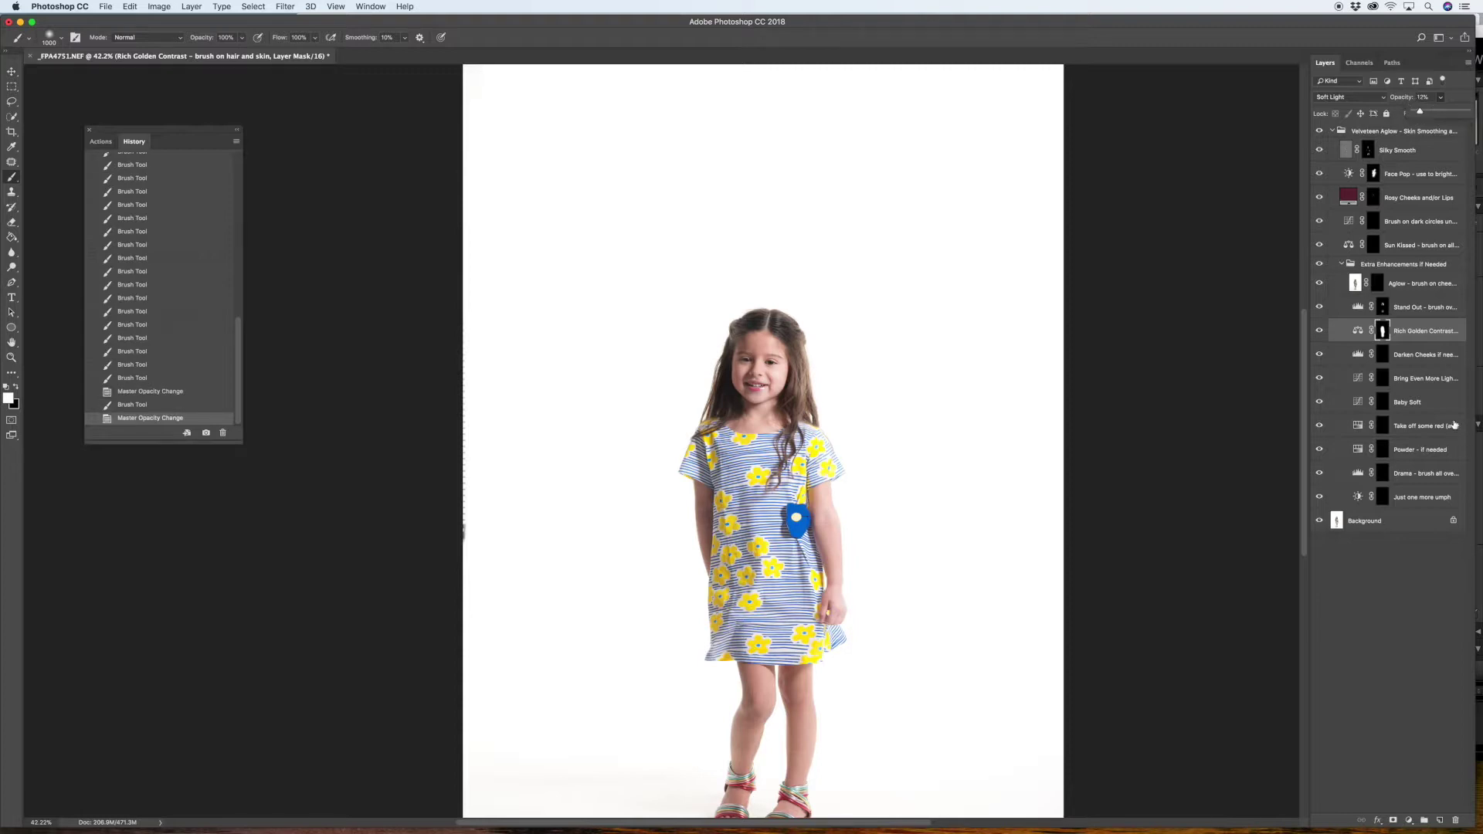
Brush Darken Cheeks along the sides of the girl's face on its layer mask with a size 175 brush
{"action": "left_click", "coordinate": [1402, 358]}
{"action": "key", "text": "bracketleft"}
{"action": "key", "text": "bracketleft"}
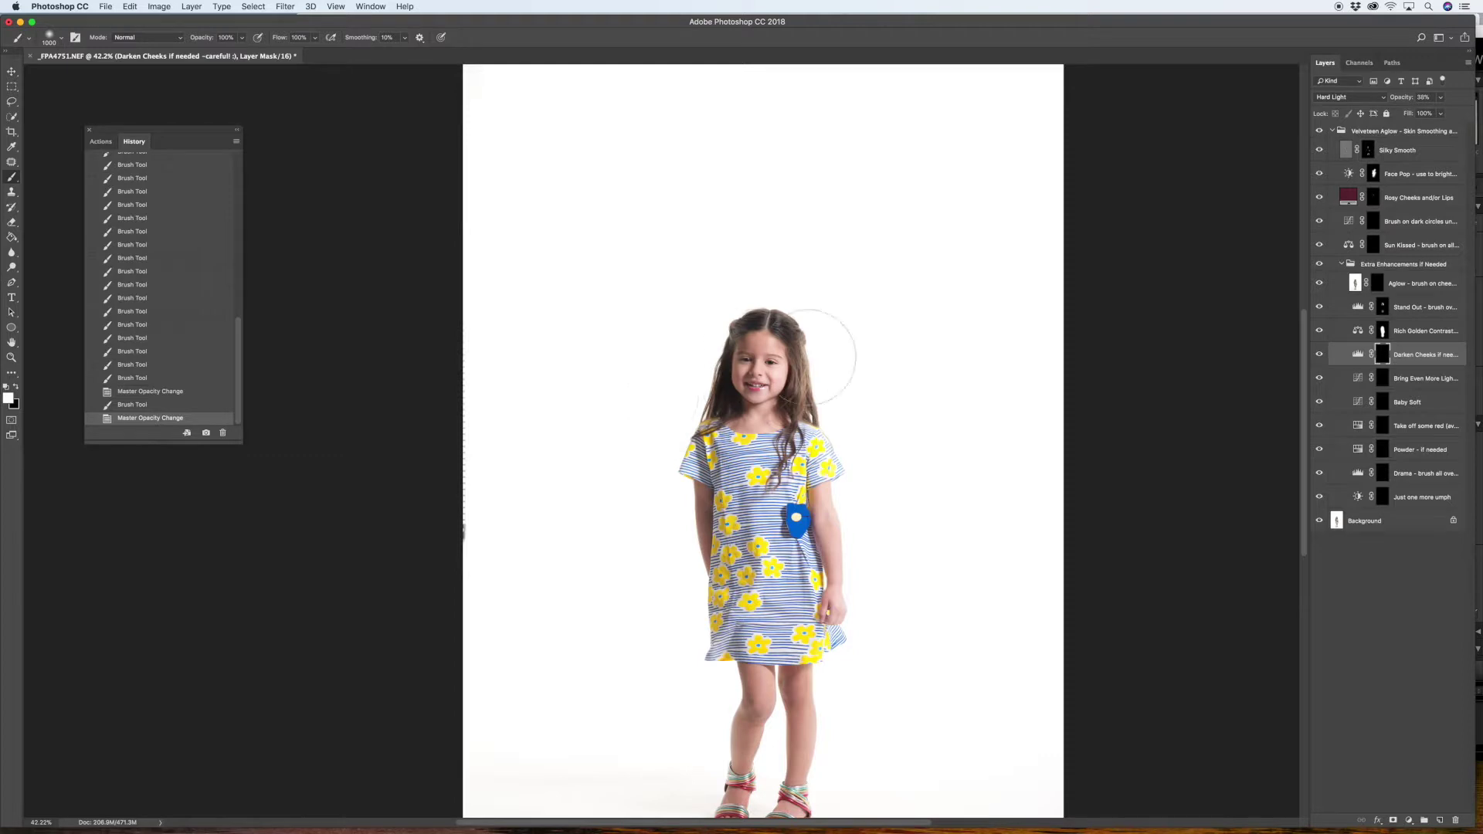
{"action": "key", "text": "bracketleft"}
{"action": "mouse_move", "coordinate": [784, 368]}
{"action": "left_mouse_down"}
{"action": "mouse_move", "coordinate": [785, 389]}
{"action": "mouse_move", "coordinate": [725, 373]}
{"action": "mouse_move", "coordinate": [738, 410]}
{"action": "left_mouse_up"}
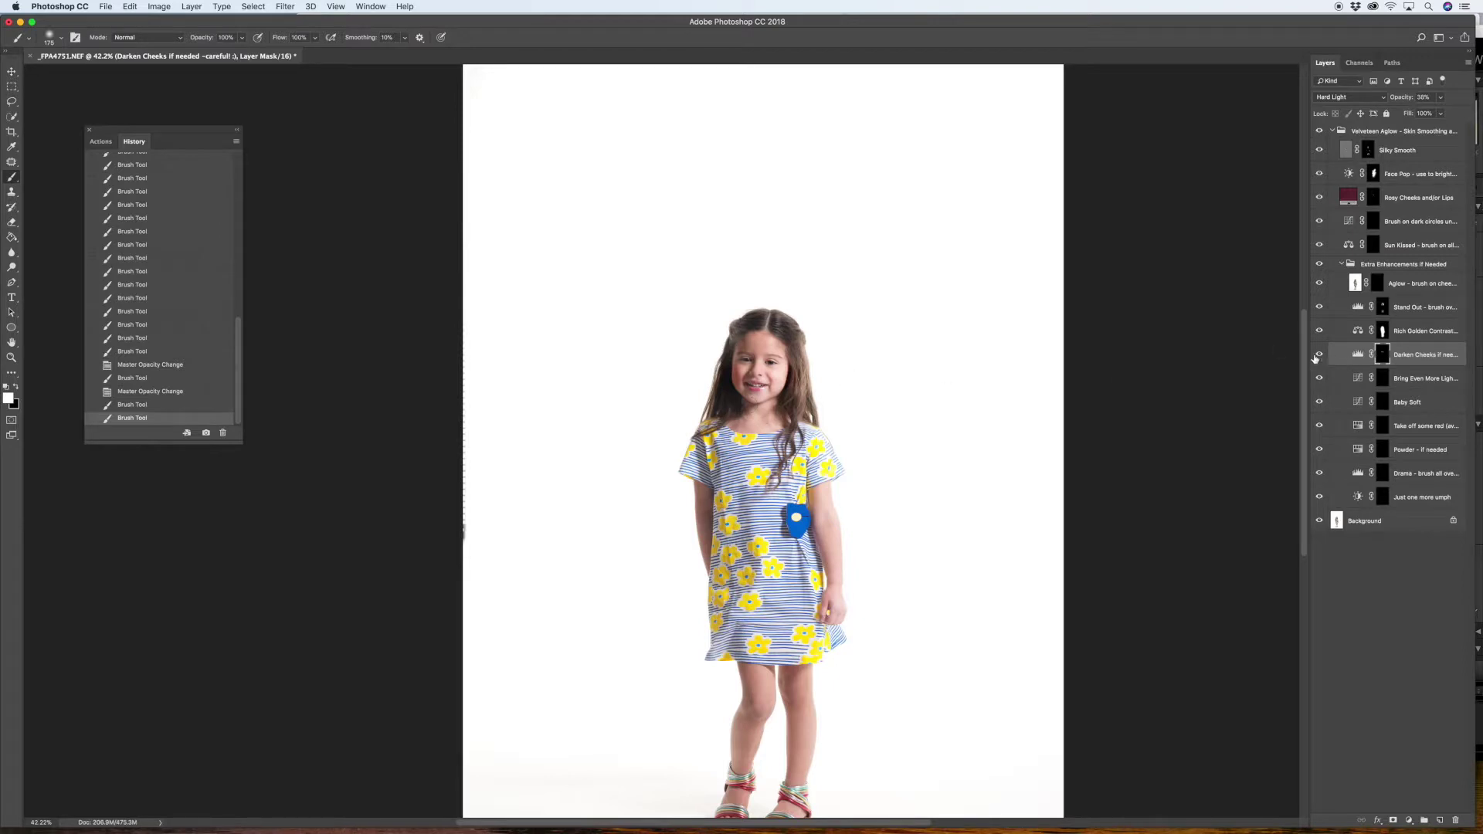
Lower the Darken Cheeks layer's opacity to 10% and hide the layer
{"action": "left_click", "coordinate": [1441, 113]}
{"action": "left_click_drag", "start_coordinate": [1433, 113], "coordinate": [1419, 114]}
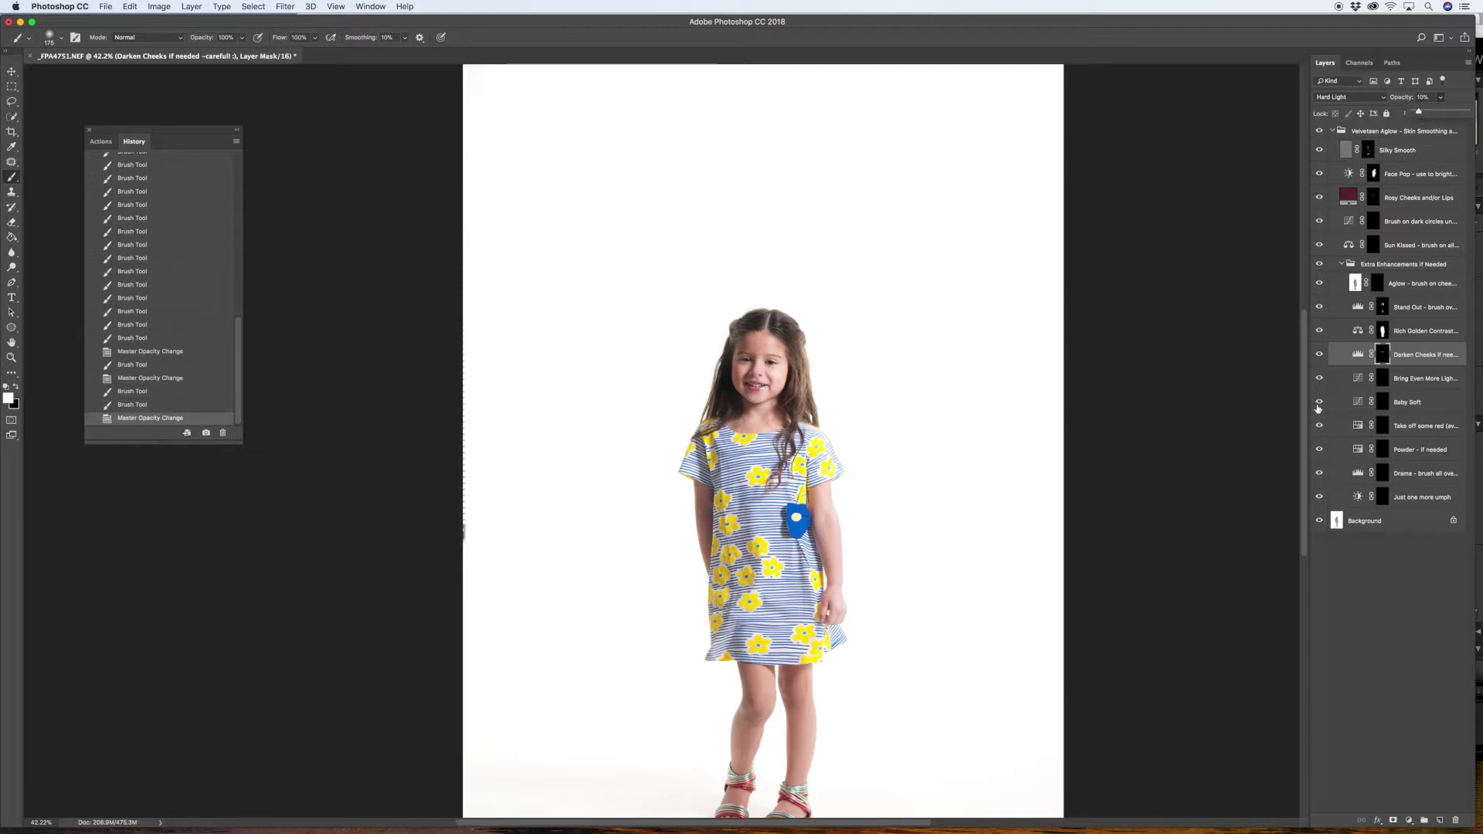
{"action": "left_click", "coordinate": [1319, 356]}
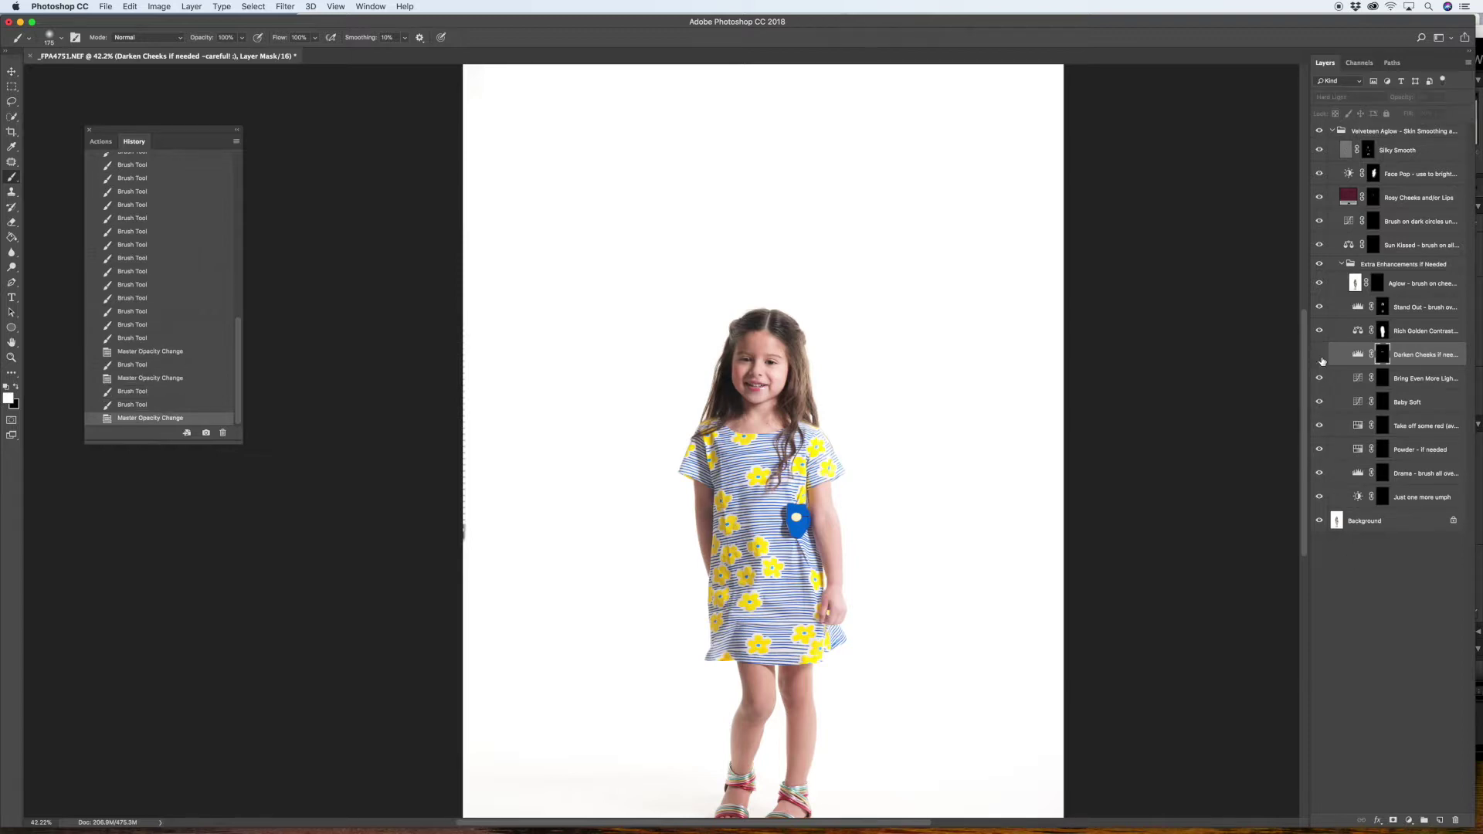
Try painting Bring Even More Light over the girl's face and dress with a very large brush
{"action": "left_click", "coordinate": [1432, 380]}
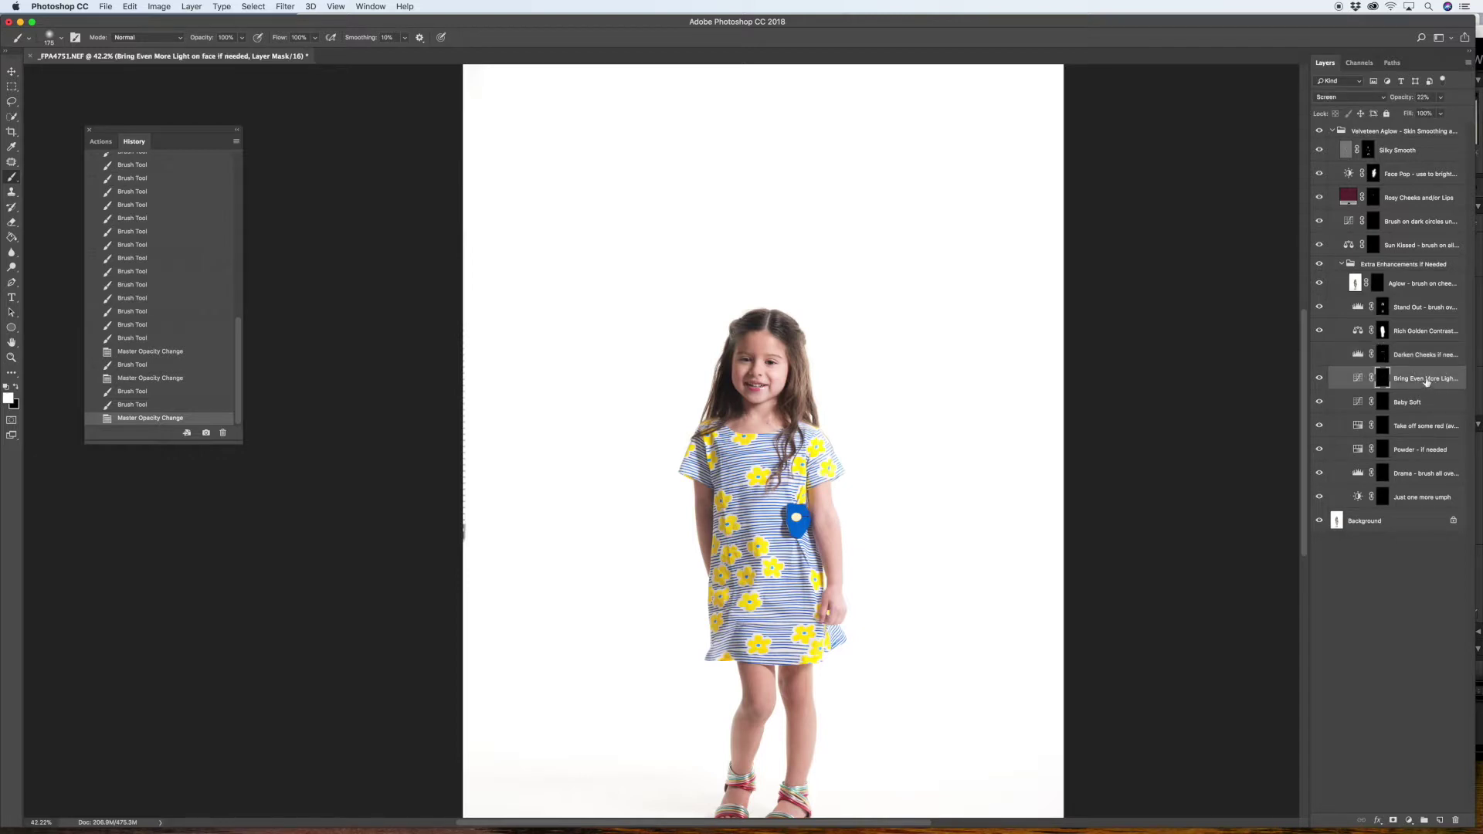
{"action": "scroll", "coordinate": [822, 356], "scroll_direction": "down", "scroll_amount": 5}
{"action": "key", "text": "bracketright"}
{"action": "key", "text": "bracketright"}
{"action": "key", "text": "bracketright"}
{"action": "key", "text": "bracketright"}
{"action": "key", "text": "bracketright"}
{"action": "key", "text": "bracketright"}
{"action": "key", "text": "bracketright"}
{"action": "key", "text": "bracketright"}
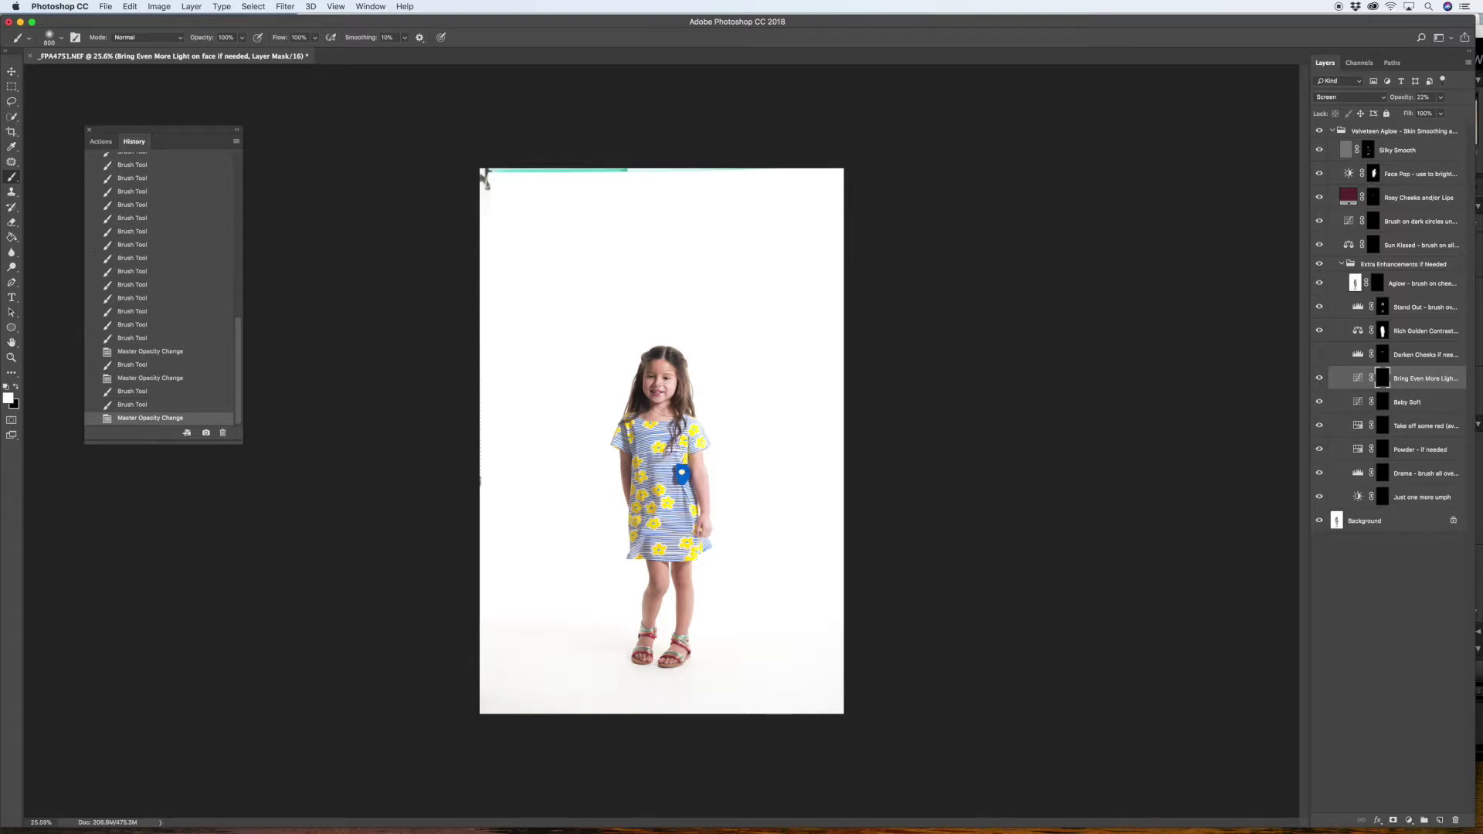
{"action": "scroll", "coordinate": [670, 393], "scroll_direction": "up", "scroll_amount": 4}
{"action": "key", "text": "bracketright"}
{"action": "key", "text": "bracketright"}
{"action": "key", "text": "bracketright"}
{"action": "key", "text": "bracketright"}
{"action": "key", "text": "bracketright"}
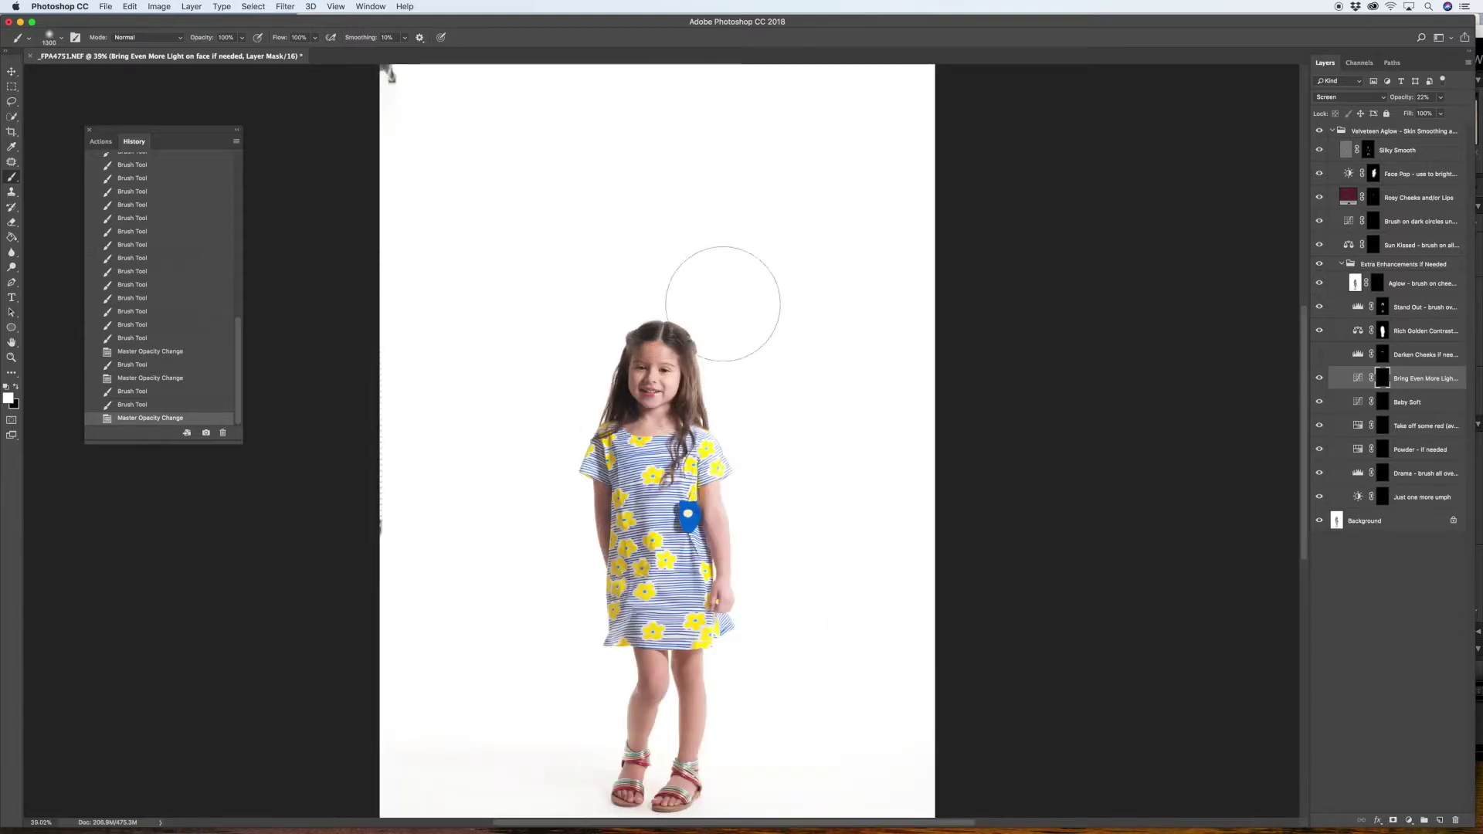
{"action": "key", "text": "bracketright"}
{"action": "key", "text": "bracketright"}
{"action": "left_click_drag", "start_coordinate": [712, 313], "coordinate": [606, 518]}
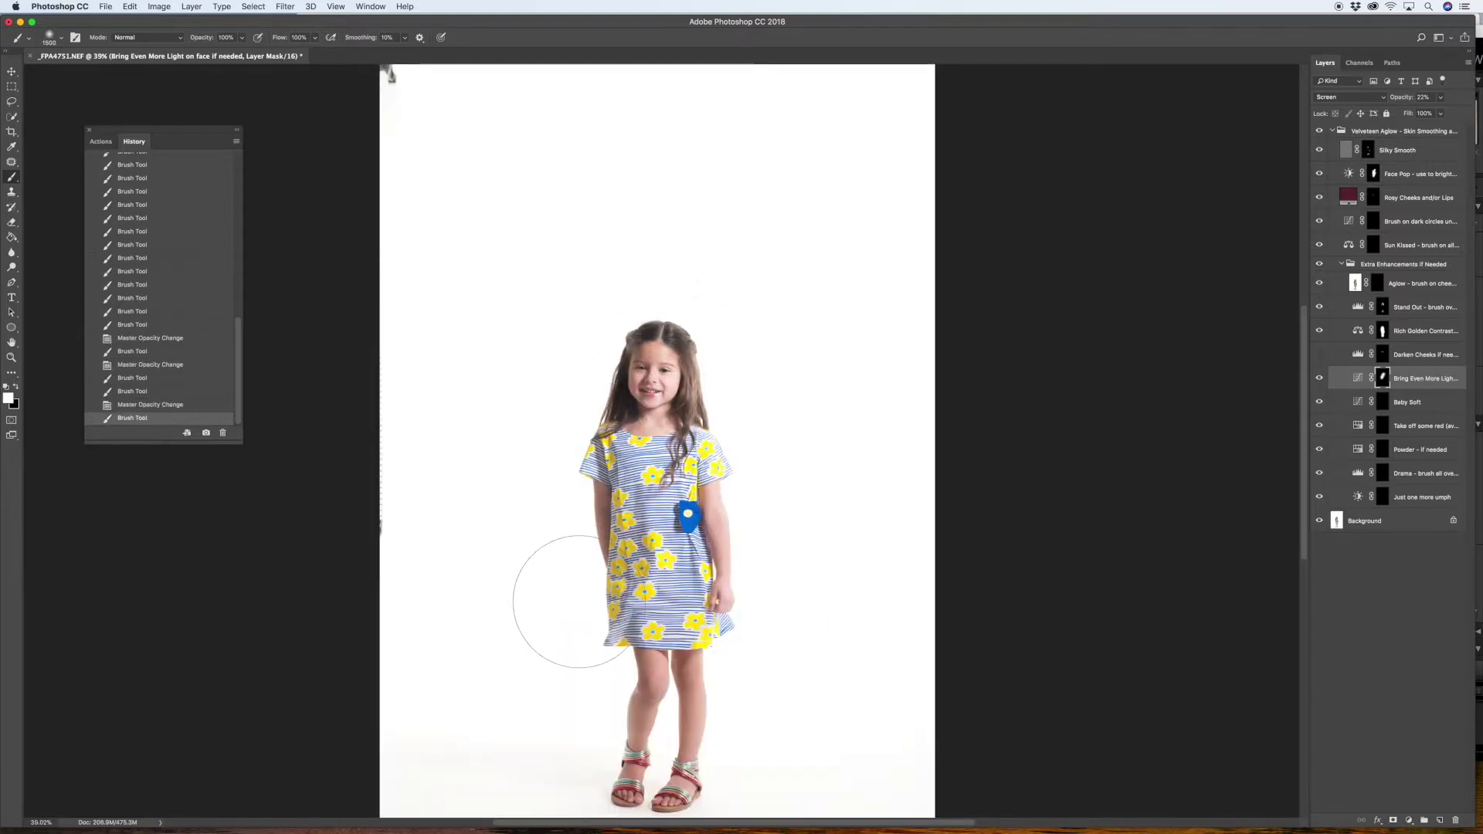
Reduce the Bring Even More Light layer's opacity to 3%, compare the effect and delete the layer
{"action": "left_click", "coordinate": [1440, 98]}
{"action": "left_click_drag", "start_coordinate": [1446, 114], "coordinate": [1414, 113]}
{"action": "left_click", "coordinate": [1321, 379]}
{"action": "left_click", "coordinate": [1320, 380]}
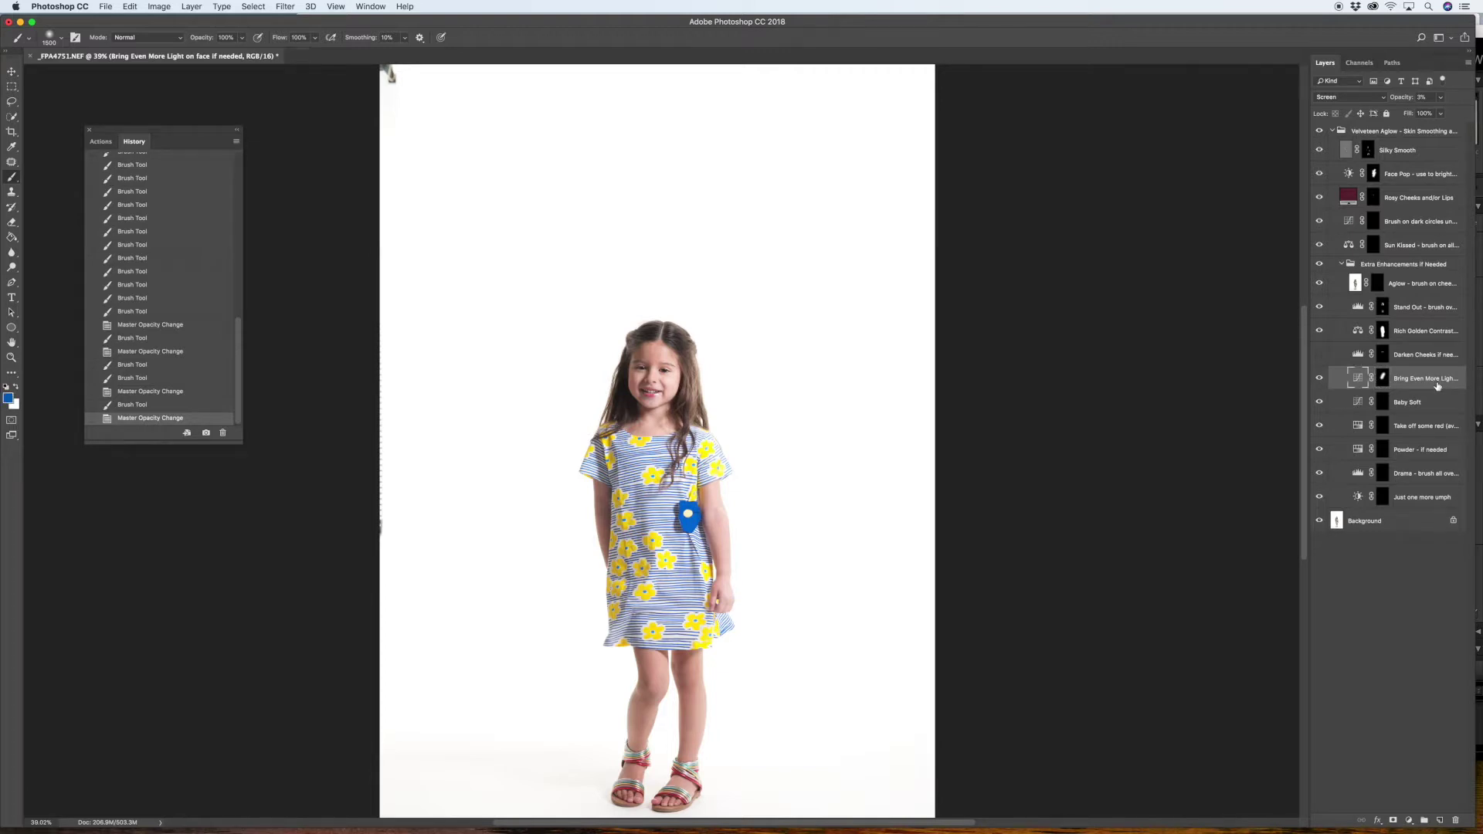
{"action": "key", "text": "Delete"}
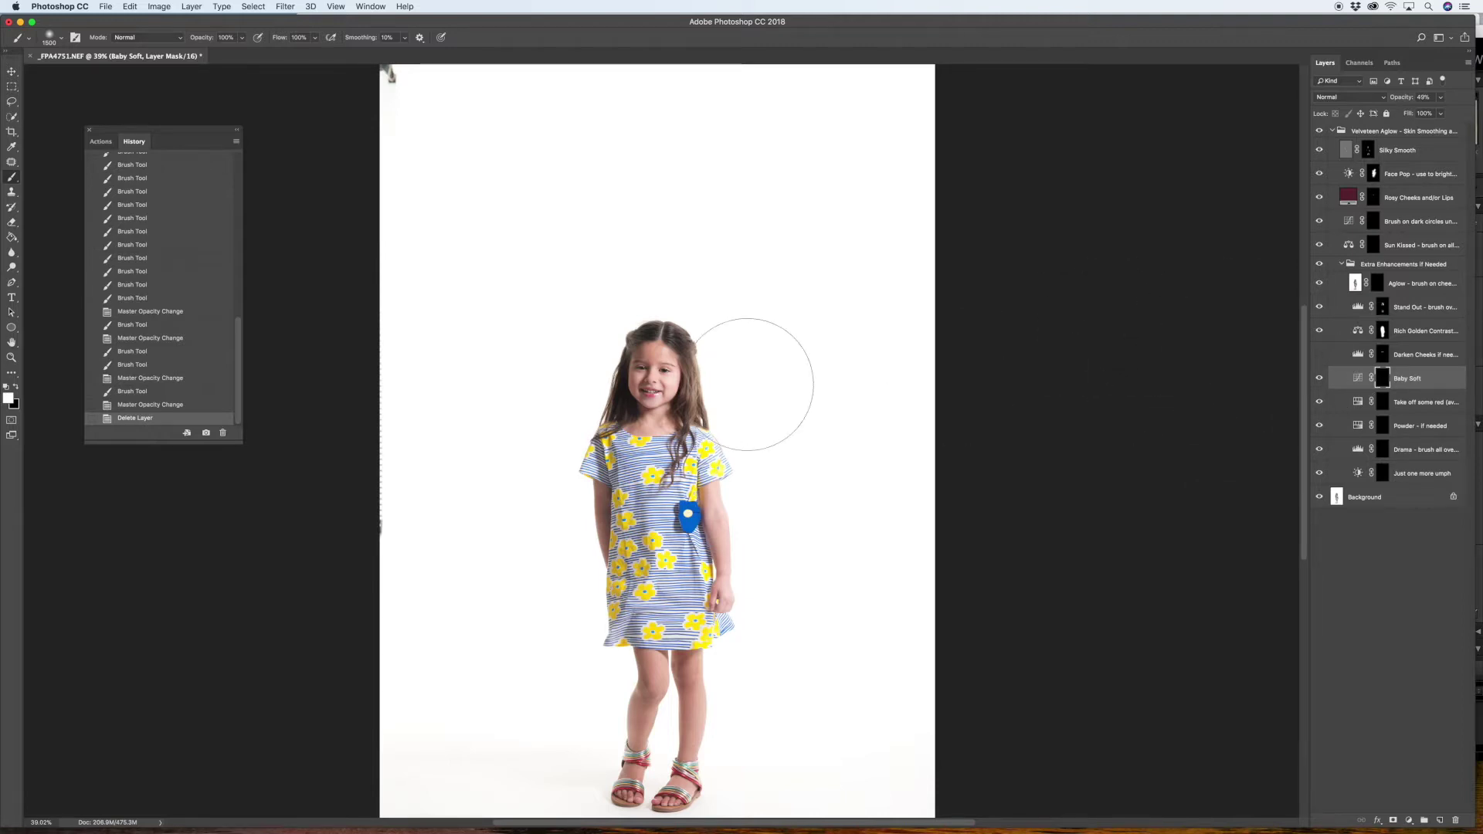
Try brushing Baby Soft over the girl's face and arm with a size 200 brush, and undo the stroke
{"action": "scroll", "coordinate": [695, 395], "scroll_direction": "up", "scroll_amount": 8}
{"action": "key", "text": "bracketleft"}
{"action": "key", "text": "bracketleft"}
{"action": "key", "text": "bracketleft"}
{"action": "key", "text": "bracketleft"}
{"action": "key", "text": "bracketleft"}
{"action": "key", "text": "bracketleft"}
{"action": "key", "text": "bracketleft"}
{"action": "key", "text": "bracketleft"}
{"action": "key", "text": "bracketleft"}
{"action": "key", "text": "bracketleft"}
{"action": "key", "text": "bracketleft"}
{"action": "key", "text": "bracketleft"}
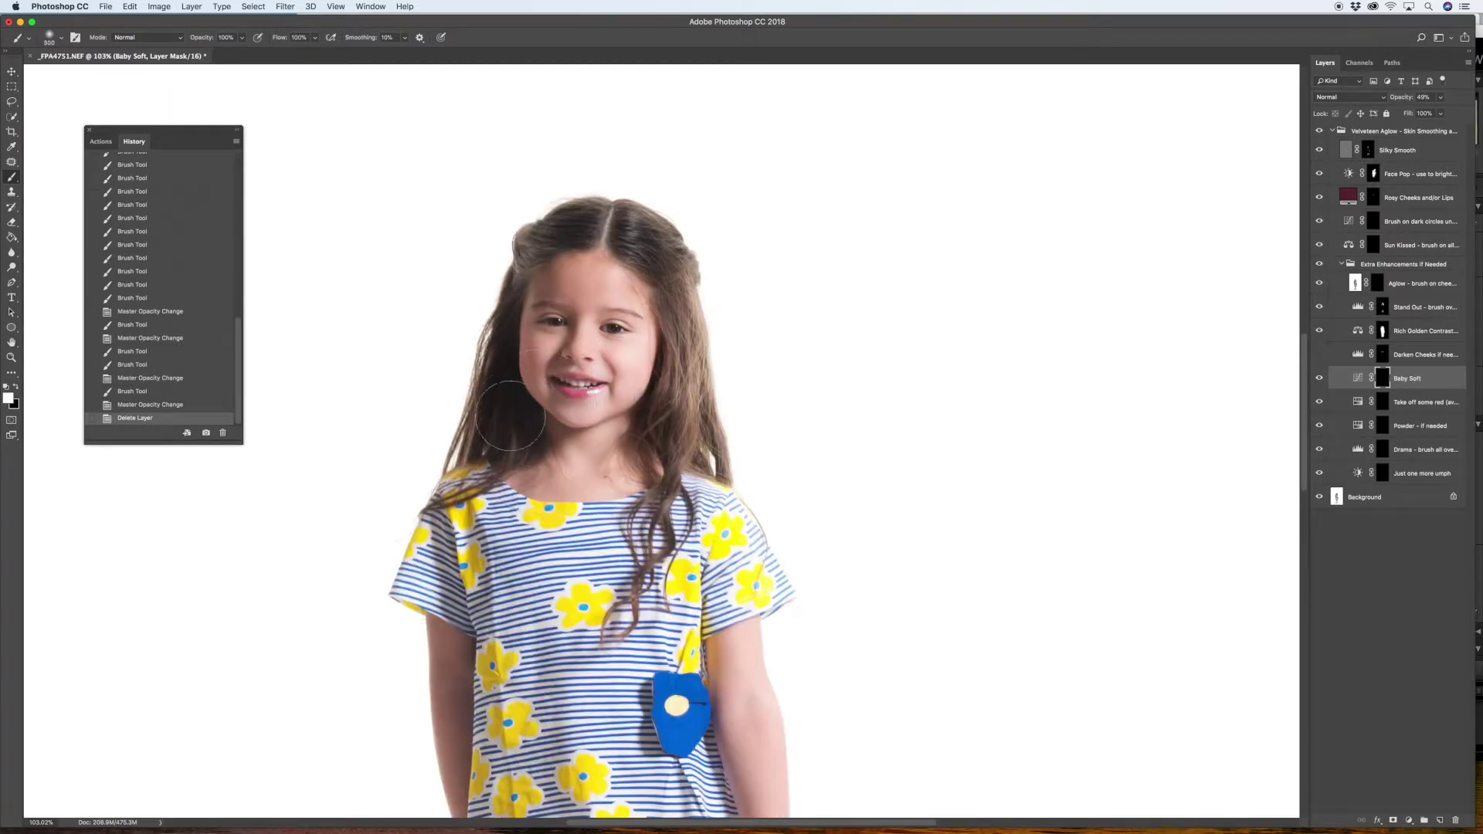
{"action": "key", "text": "bracketleft"}
{"action": "key", "text": "bracketleft"}
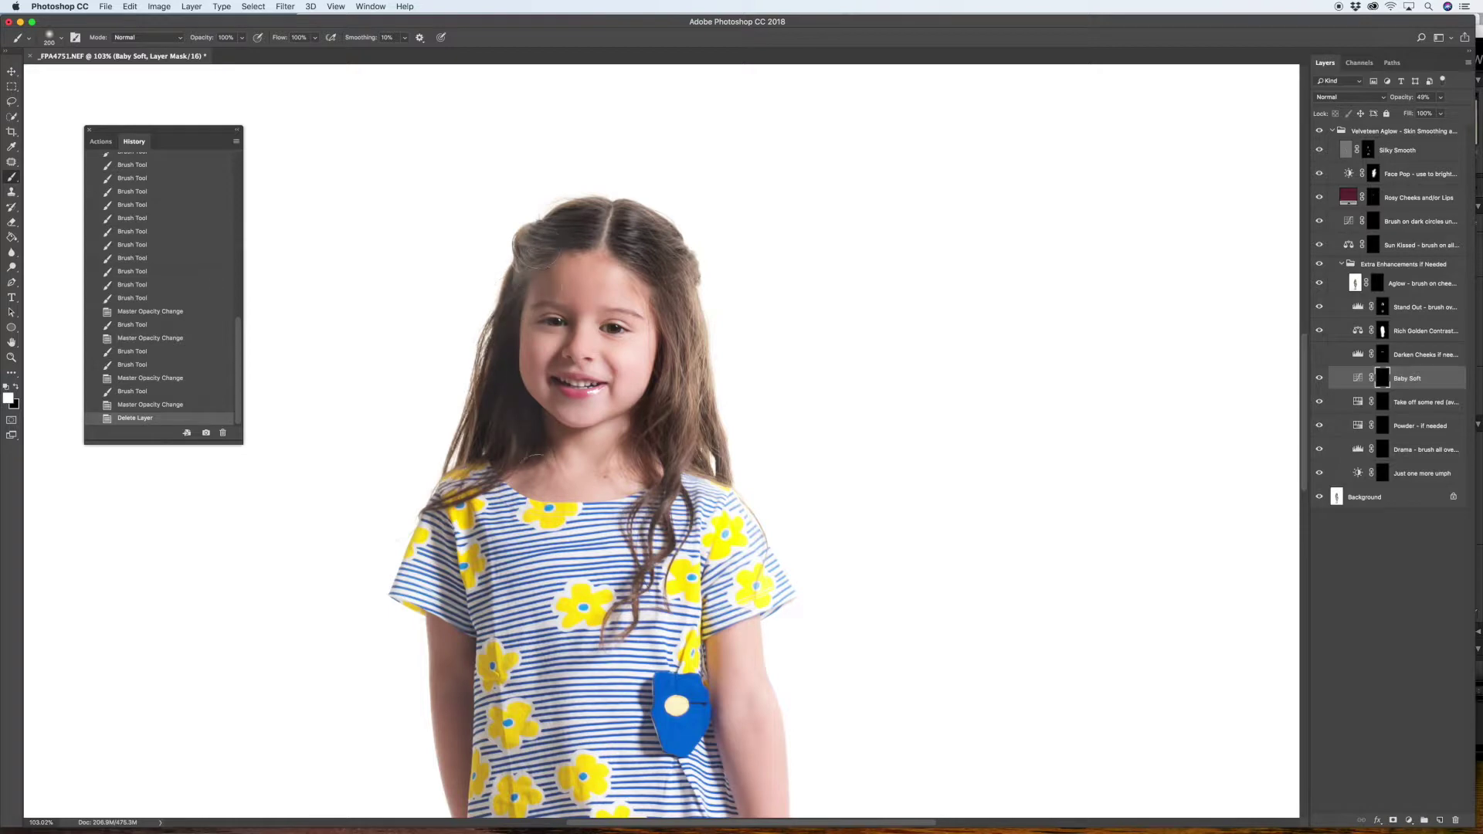
{"action": "mouse_move", "coordinate": [655, 263]}
{"action": "left_mouse_down"}
{"action": "mouse_move", "coordinate": [441, 221]}
{"action": "mouse_move", "coordinate": [682, 706]}
{"action": "mouse_move", "coordinate": [730, 714]}
{"action": "left_mouse_up"}
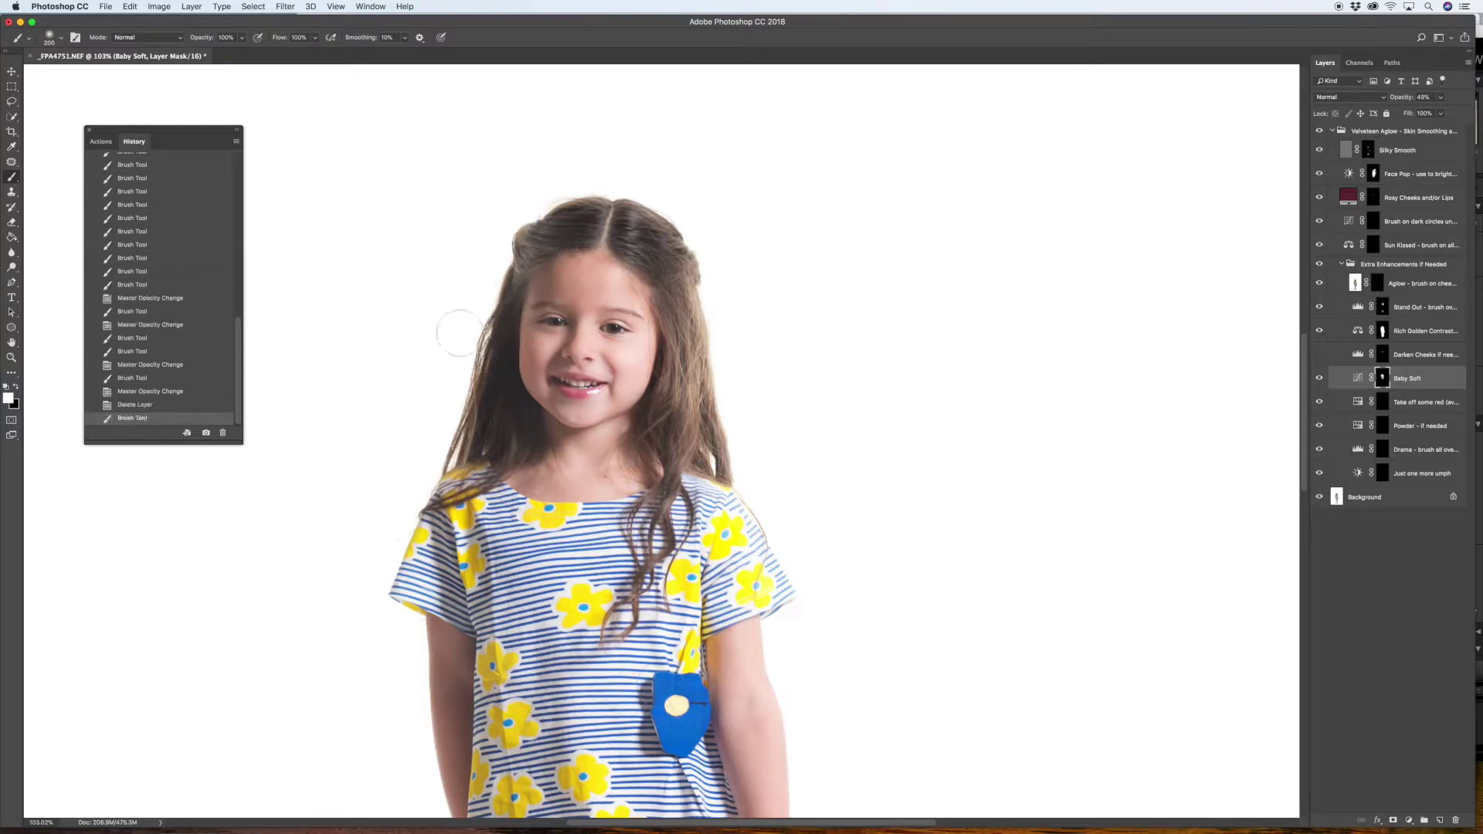
{"action": "left_click", "coordinate": [141, 7]}
{"action": "left_click", "coordinate": [154, 21]}
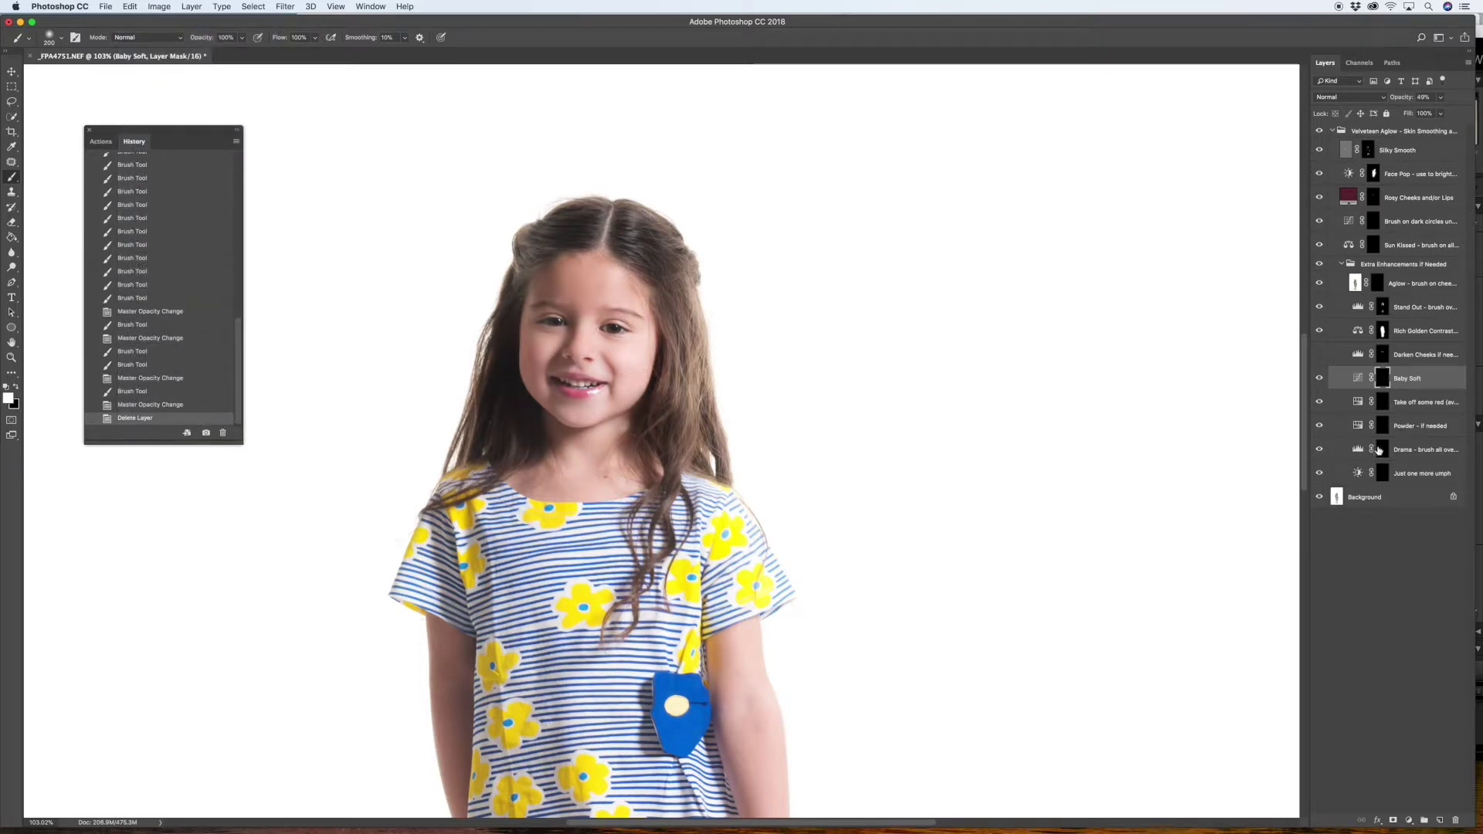
Brush Take off some red over the girl's neck and forehead and lower the layer's opacity to about 13%
{"action": "left_click", "coordinate": [1406, 409]}
{"action": "key", "text": "bracketleft"}
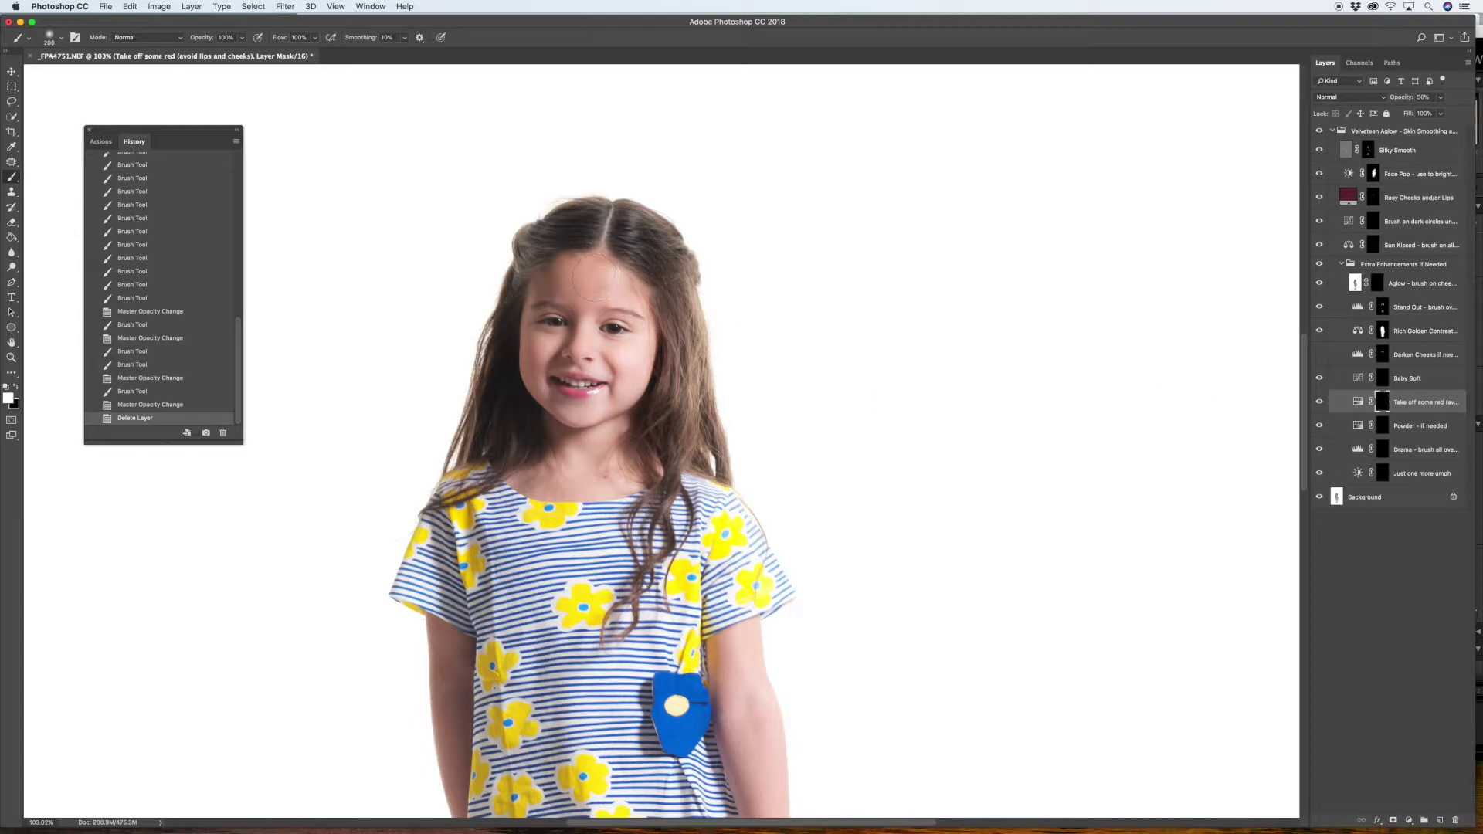
{"action": "left_click_drag", "start_coordinate": [574, 453], "coordinate": [559, 465]}
{"action": "left_click_drag", "start_coordinate": [573, 300], "coordinate": [581, 288]}
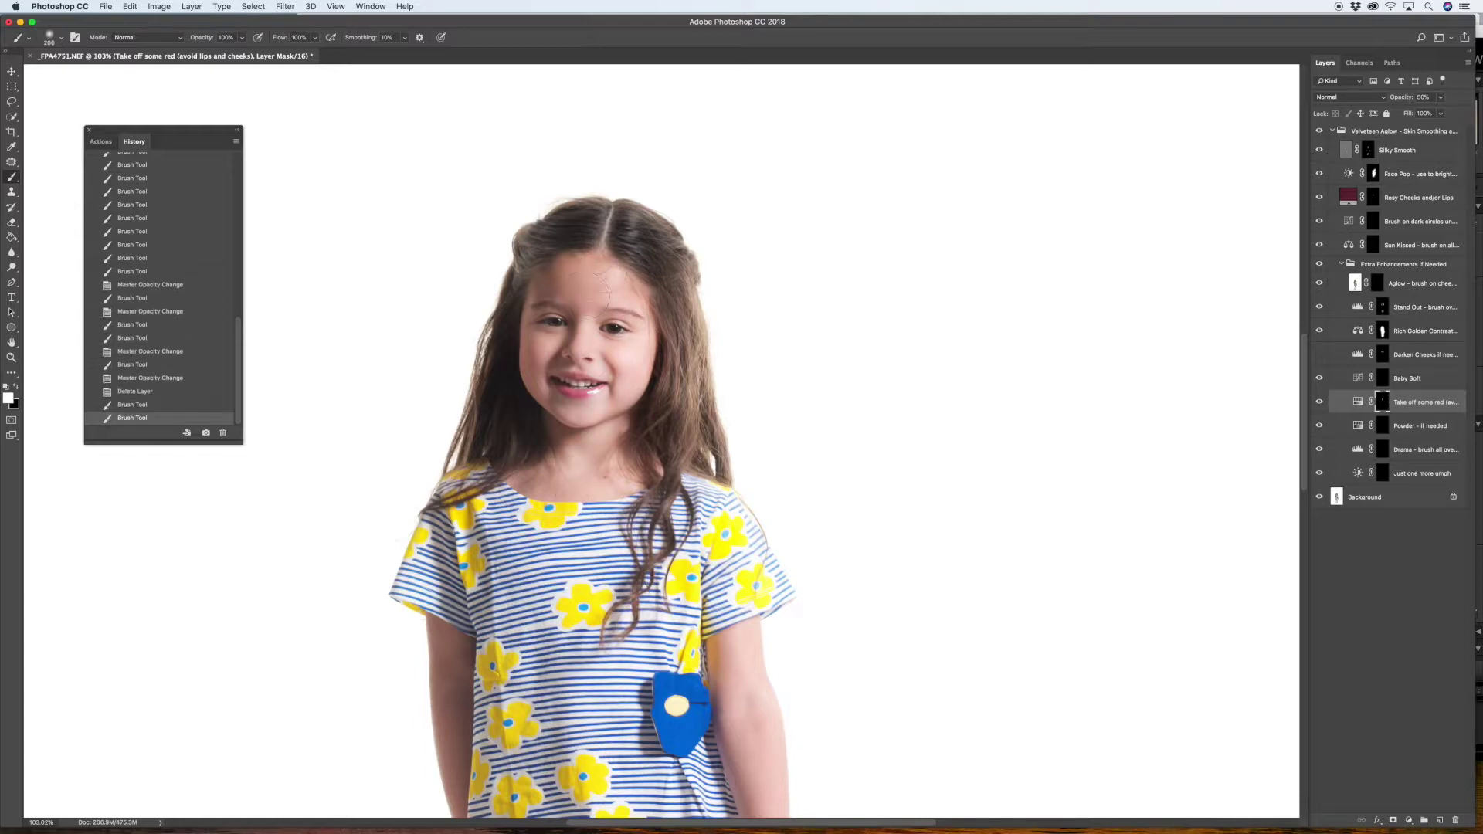
{"action": "left_click", "coordinate": [1442, 100]}
{"action": "left_click_drag", "start_coordinate": [1438, 113], "coordinate": [1420, 113]}
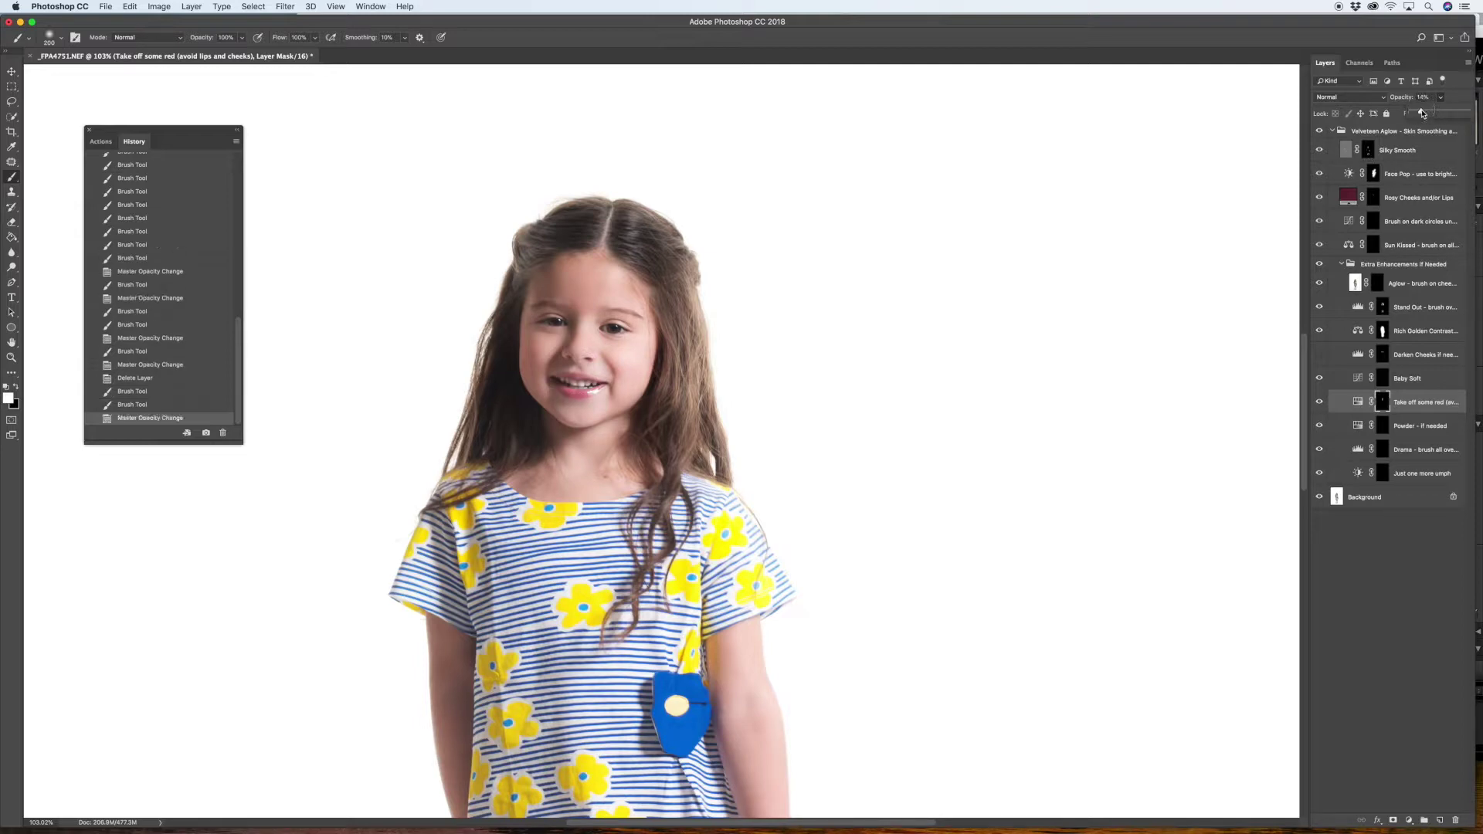
Try brushing Powder over the arm and face with a size 700 brush, and revert to the state before those strokes
{"action": "left_click", "coordinate": [1429, 427]}
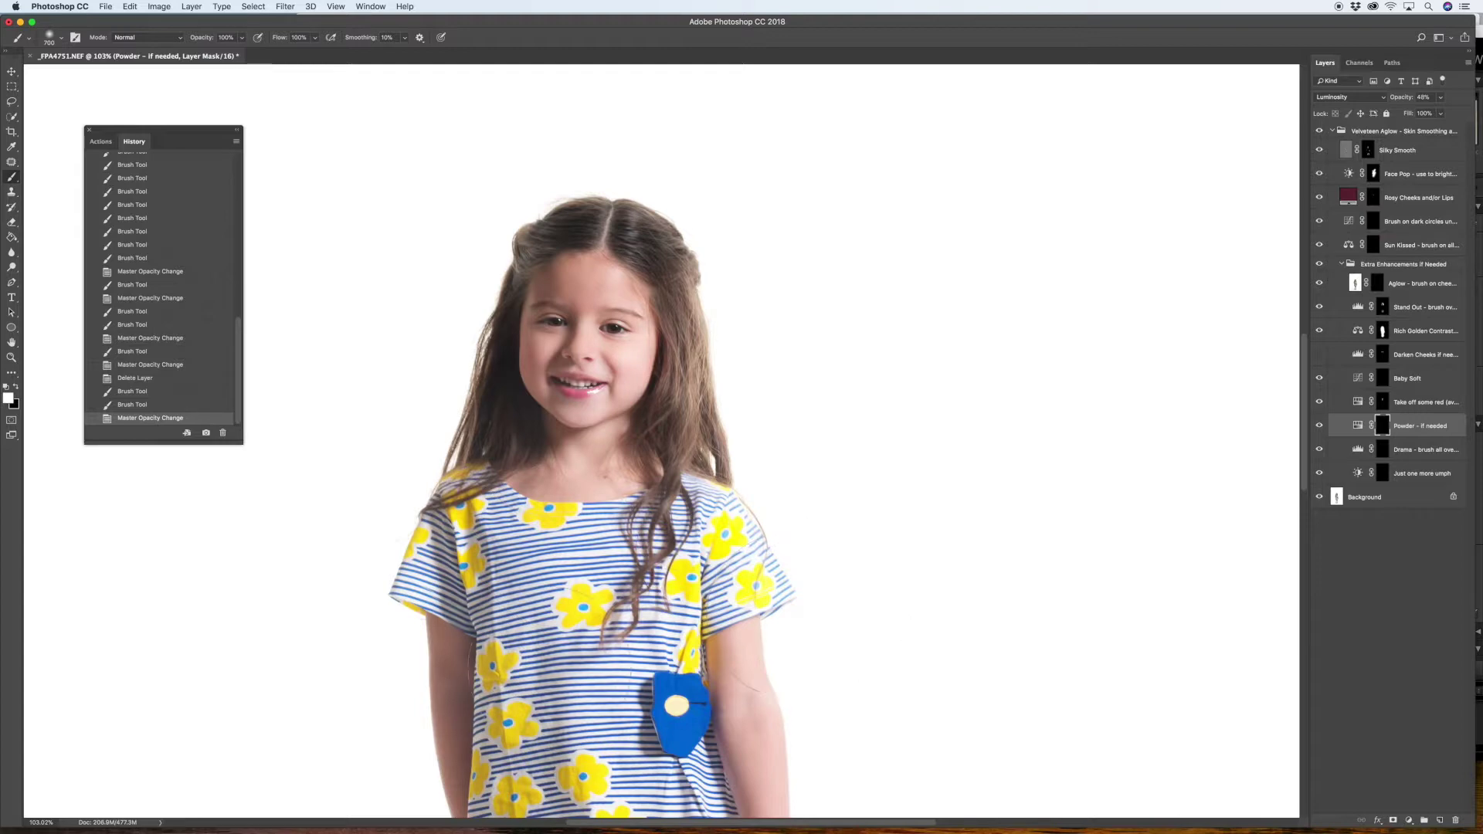
{"action": "left_click_drag", "start_coordinate": [777, 629], "coordinate": [844, 629]}
{"action": "mouse_move", "coordinate": [685, 378]}
{"action": "left_mouse_down"}
{"action": "mouse_move", "coordinate": [537, 332]}
{"action": "mouse_move", "coordinate": [583, 352]}
{"action": "mouse_move", "coordinate": [532, 367]}
{"action": "left_mouse_up"}
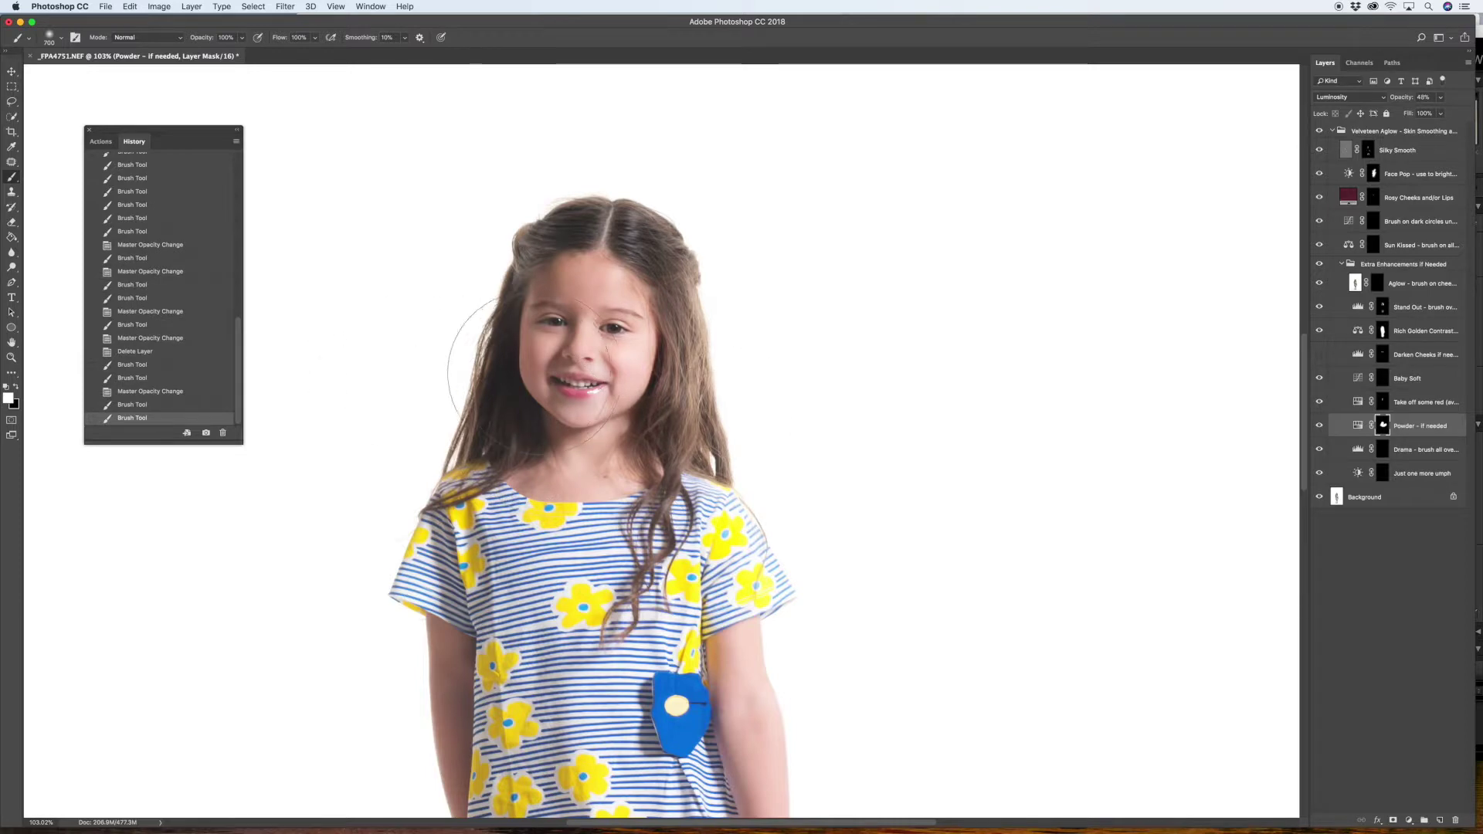
{"action": "left_click", "coordinate": [130, 396]}
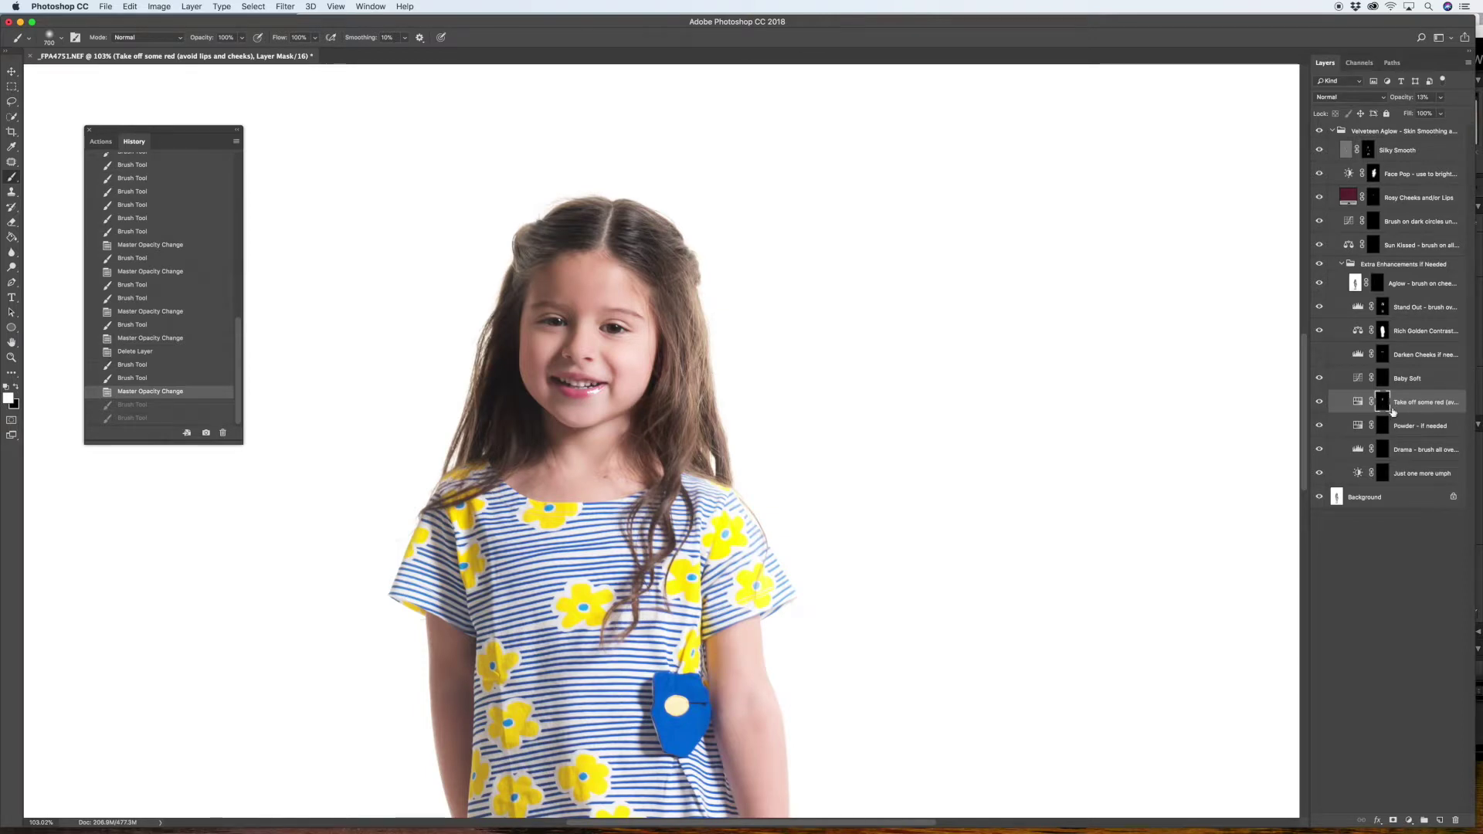
Brush the Drama effect over the girl's face with a size 700 brush and compare with and without the layer
{"action": "left_click", "coordinate": [1406, 428]}
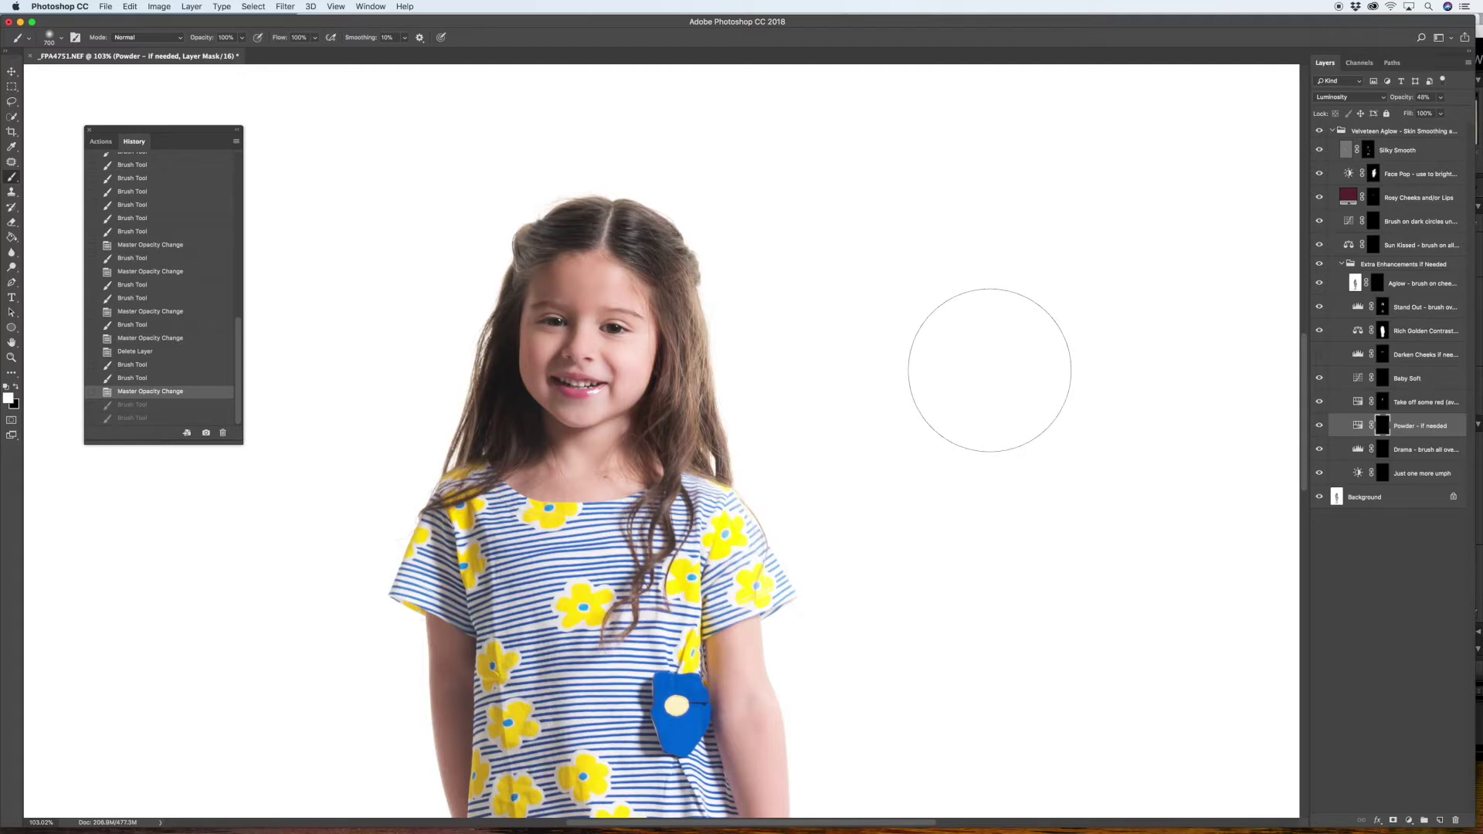
{"action": "scroll", "coordinate": [757, 422], "scroll_direction": "down", "scroll_amount": 3}
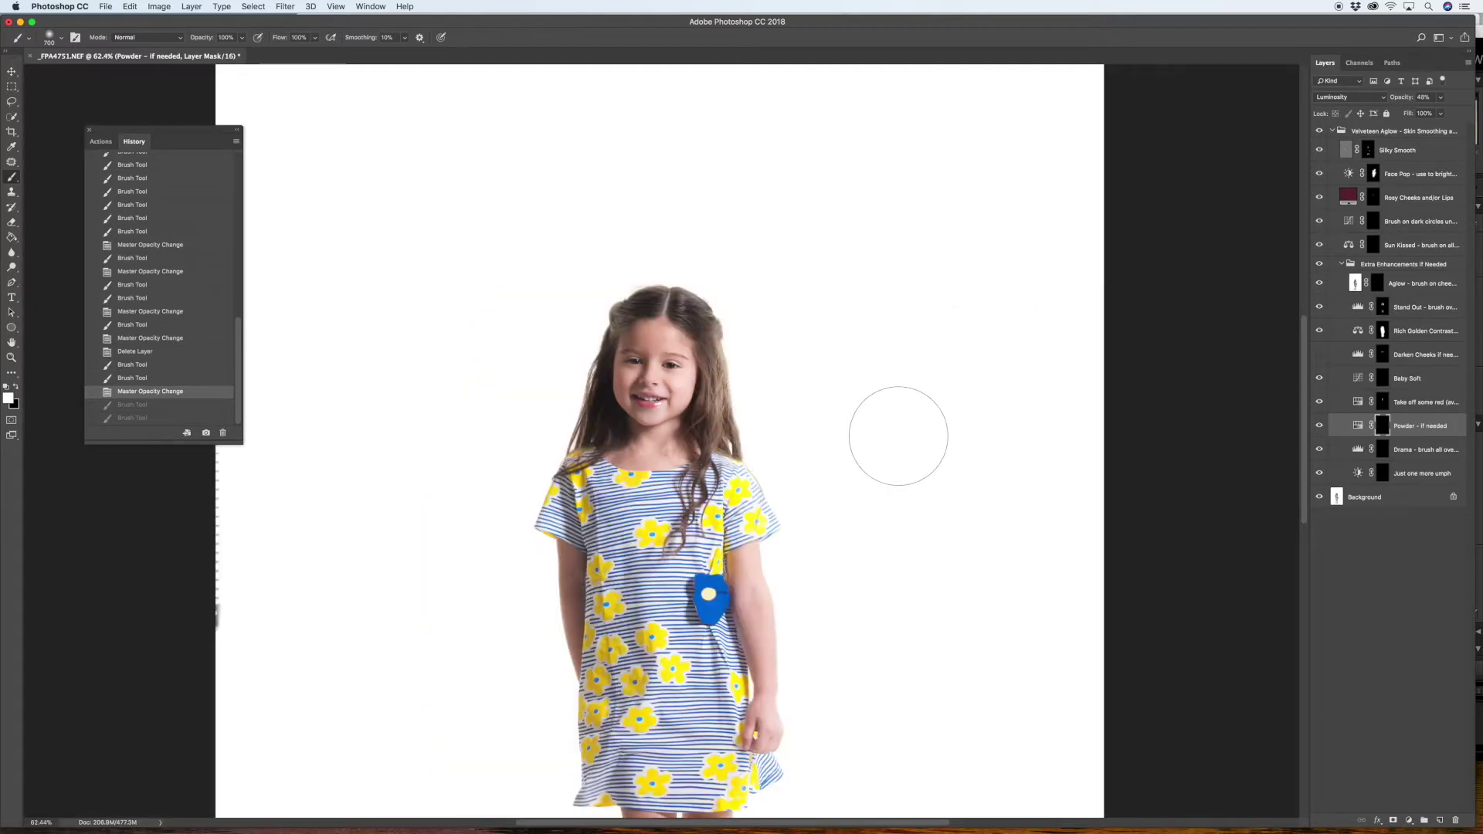
{"action": "left_click", "coordinate": [1382, 450]}
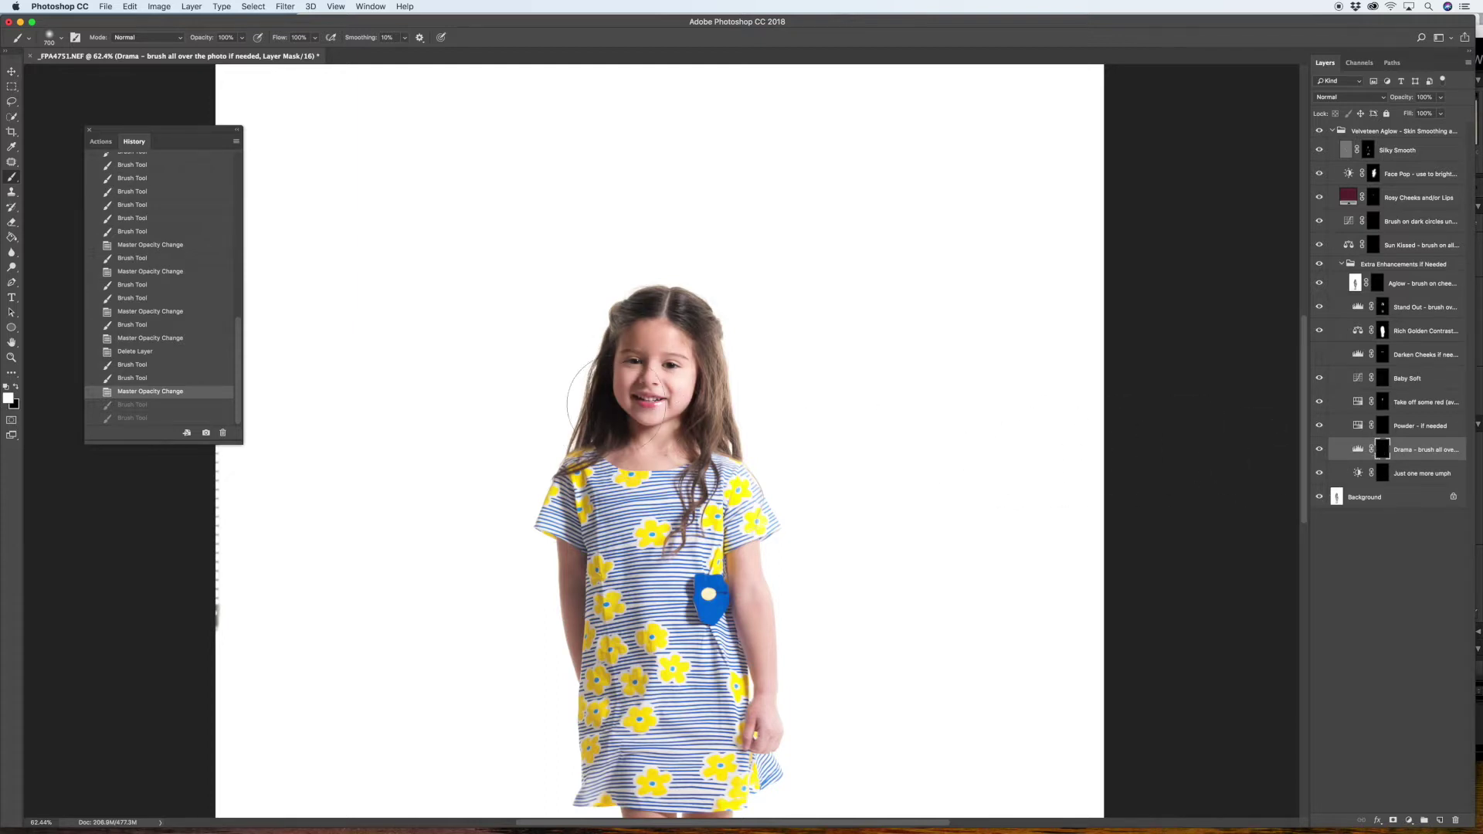
{"action": "left_click_drag", "start_coordinate": [642, 382], "coordinate": [668, 398]}
{"action": "scroll", "coordinate": [705, 423], "scroll_direction": "down", "scroll_amount": 5}
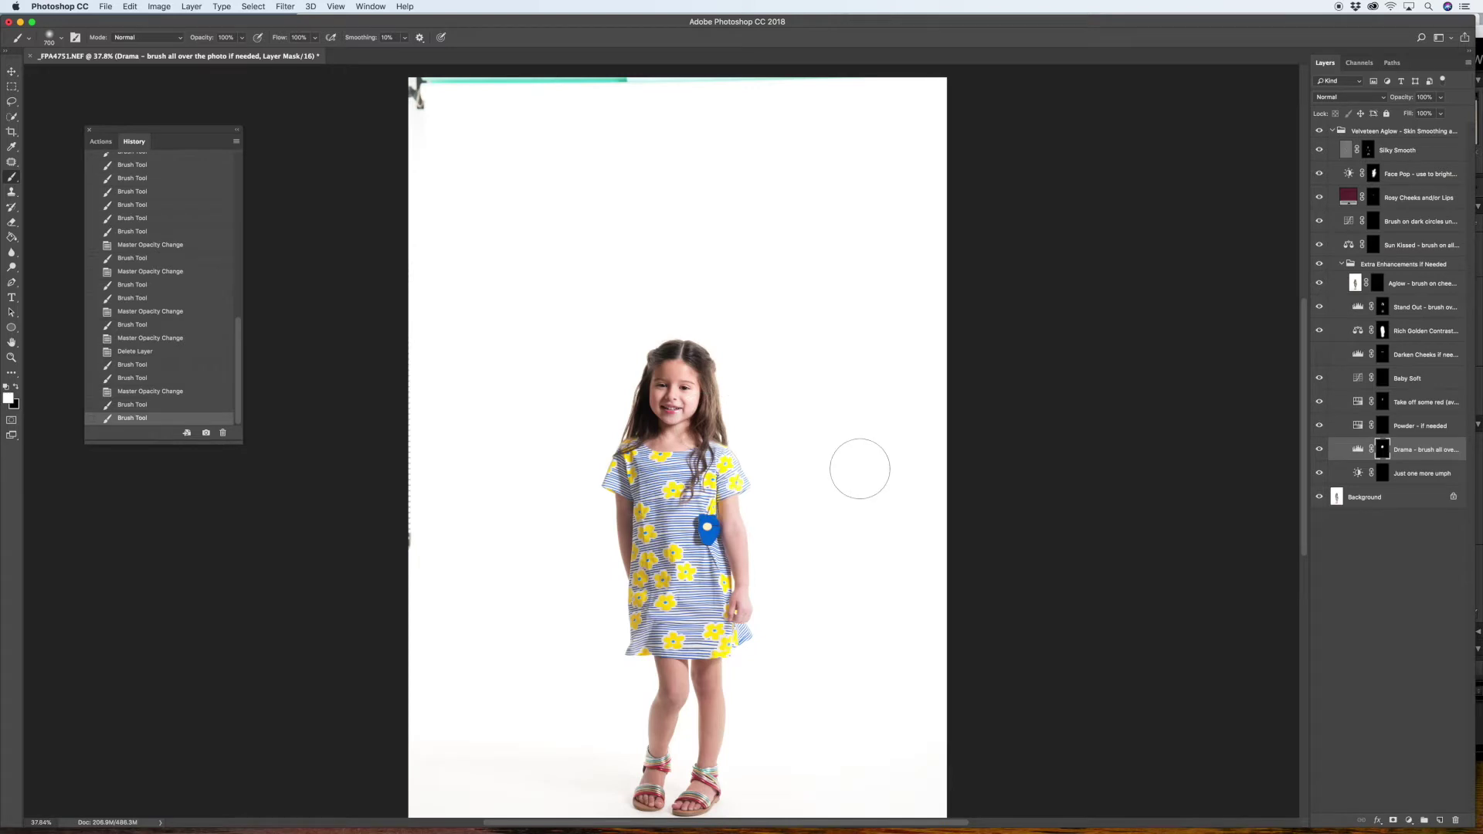
{"action": "left_click", "coordinate": [1322, 452]}
{"action": "left_click", "coordinate": [1324, 453]}
Lower the Drama layer's opacity to 17% and compare the photo with and without the effect
{"action": "left_click", "coordinate": [1440, 97]}
{"action": "left_click_drag", "start_coordinate": [1440, 111], "coordinate": [1424, 112]}
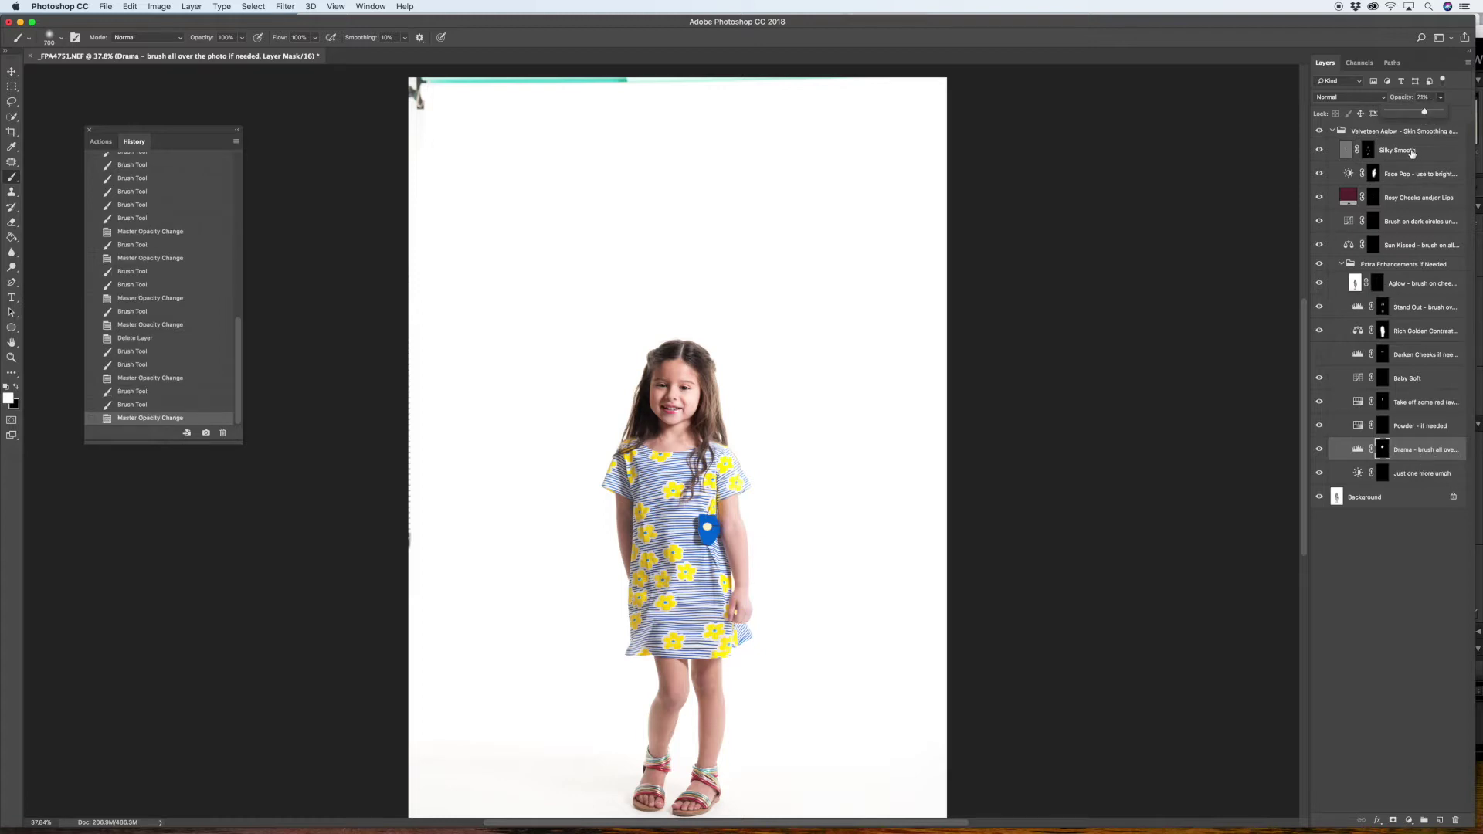
{"action": "left_click_drag", "start_coordinate": [1424, 113], "coordinate": [1407, 113]}
{"action": "left_click_drag", "start_coordinate": [1406, 114], "coordinate": [1396, 115]}
{"action": "left_click", "coordinate": [1319, 454]}
{"action": "left_click", "coordinate": [1320, 455]}
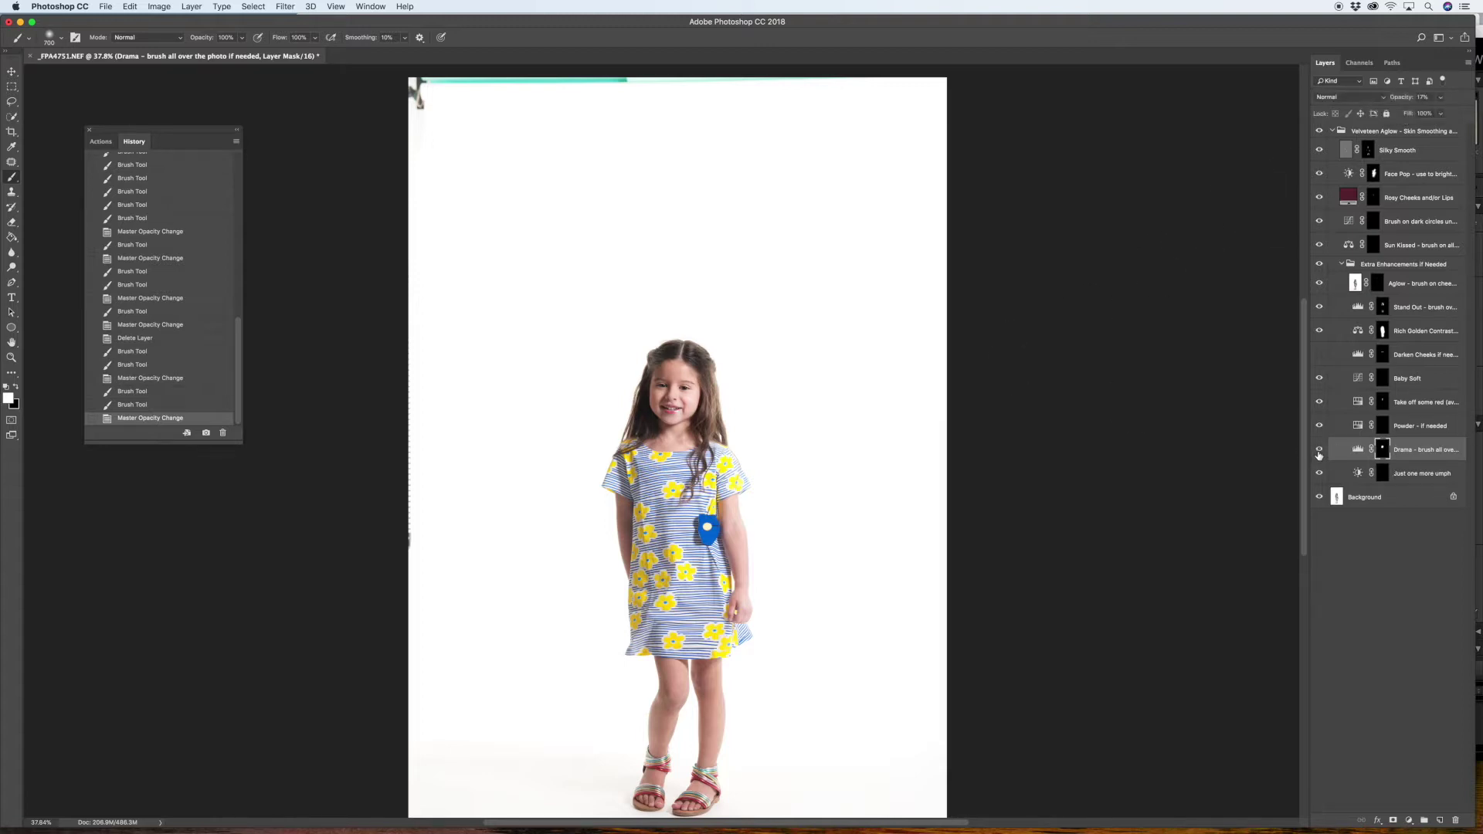
Brush Just one more umph over the girl's face, compare the effect and delete the layer
{"action": "left_click", "coordinate": [1420, 477]}
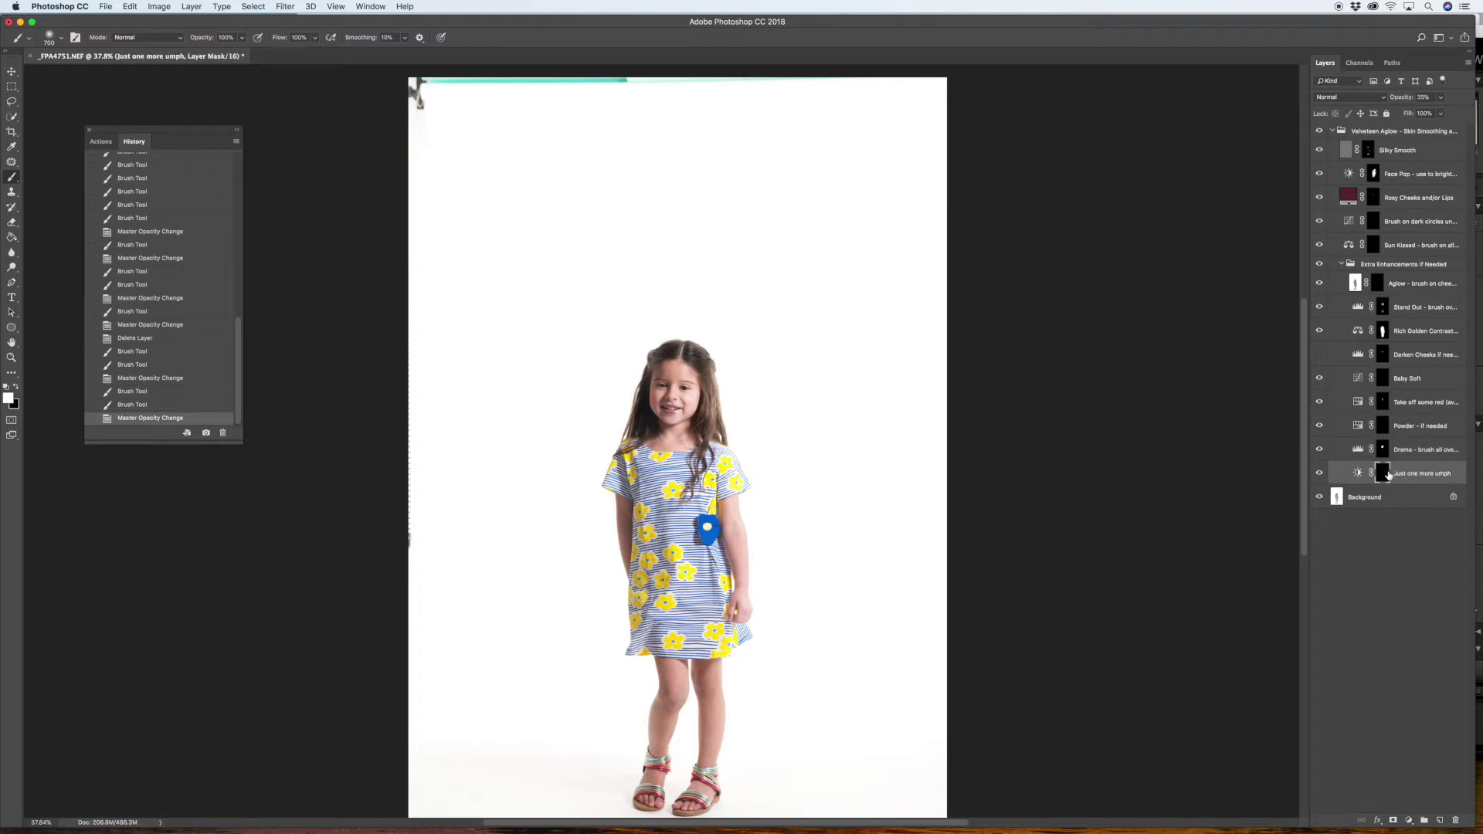
{"action": "left_click_drag", "start_coordinate": [665, 397], "coordinate": [676, 390]}
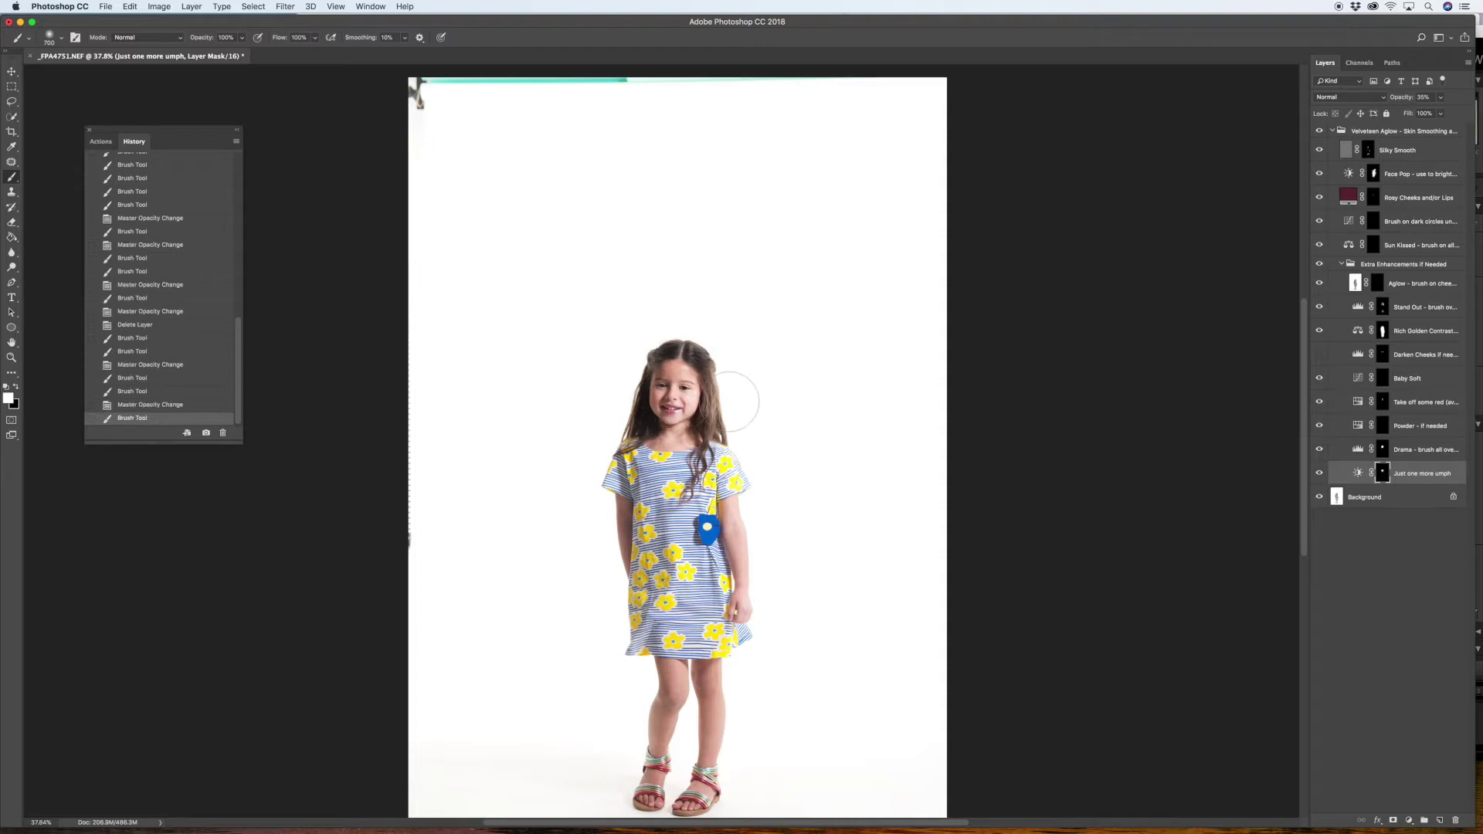
{"action": "left_click", "coordinate": [1321, 475]}
{"action": "left_click", "coordinate": [1322, 475]}
{"action": "scroll", "coordinate": [794, 442], "scroll_direction": "up", "scroll_amount": 5}
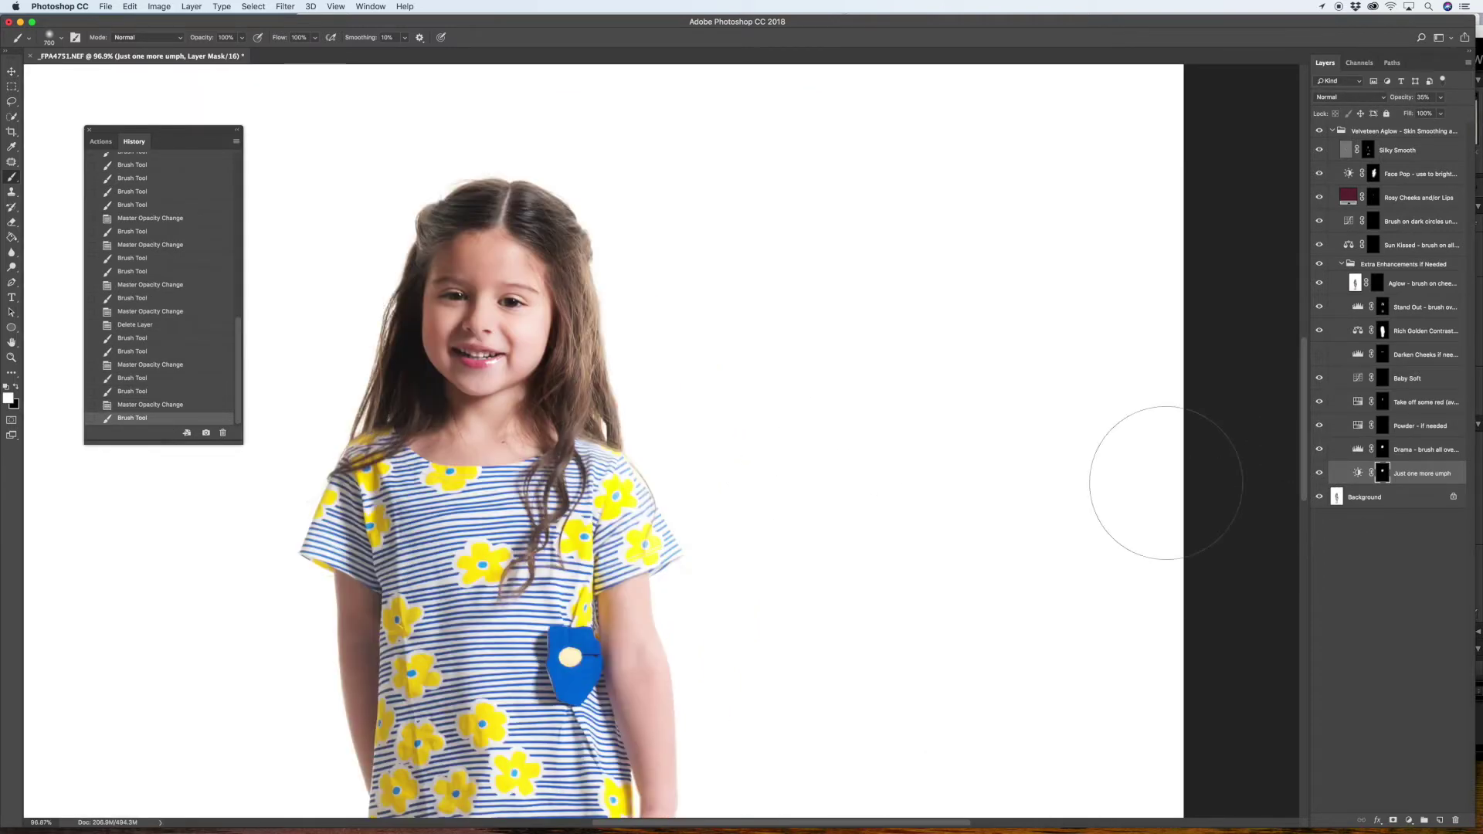
{"action": "left_click", "coordinate": [1320, 474]}
{"action": "left_click", "coordinate": [1321, 475]}
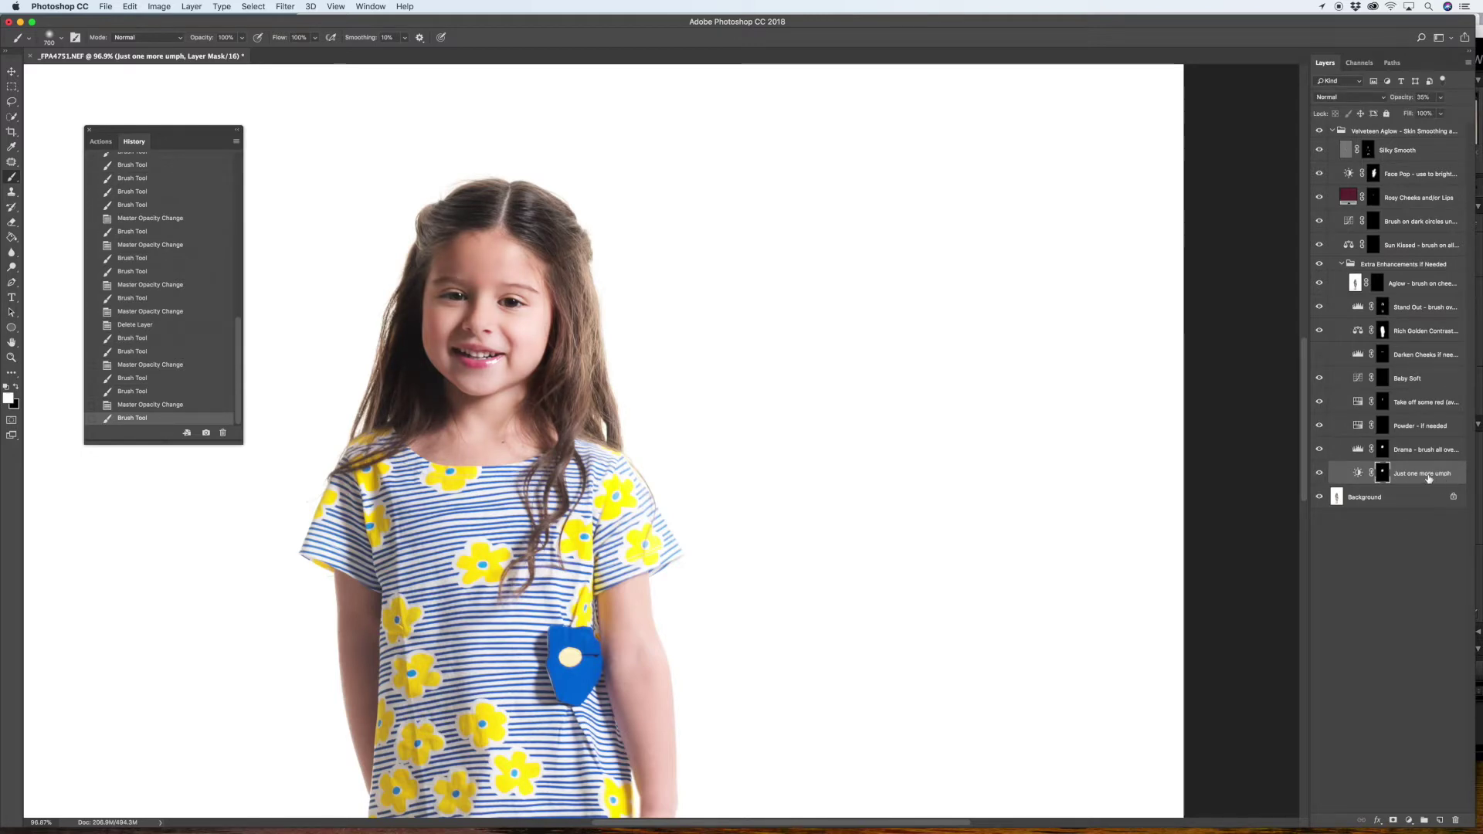
{"action": "key", "text": "Delete"}
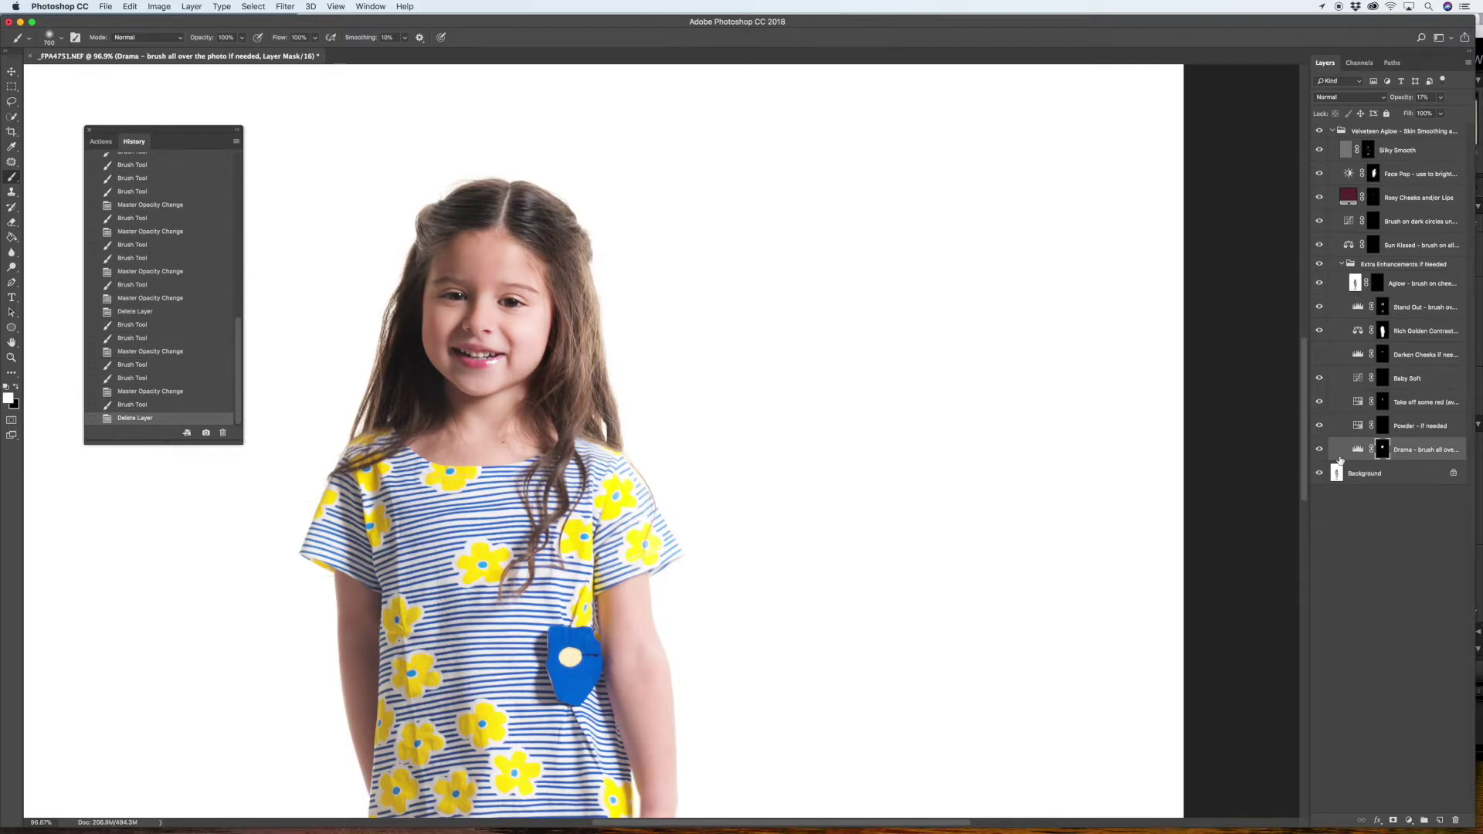
Compare the whole photo with and without the Velveteen Aglow group
{"action": "key", "text": "super+0"}
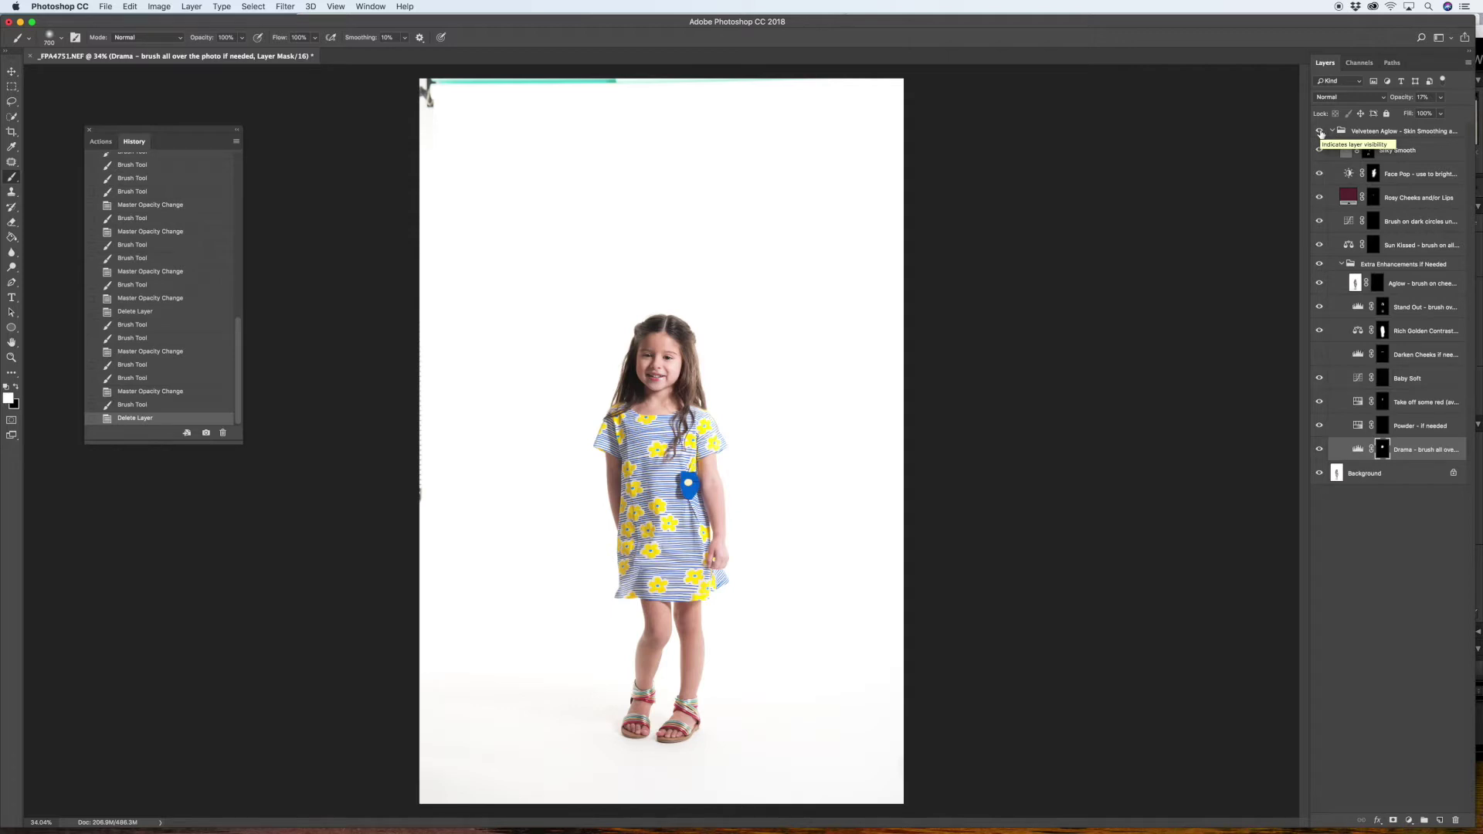
{"action": "left_click", "coordinate": [1319, 131]}
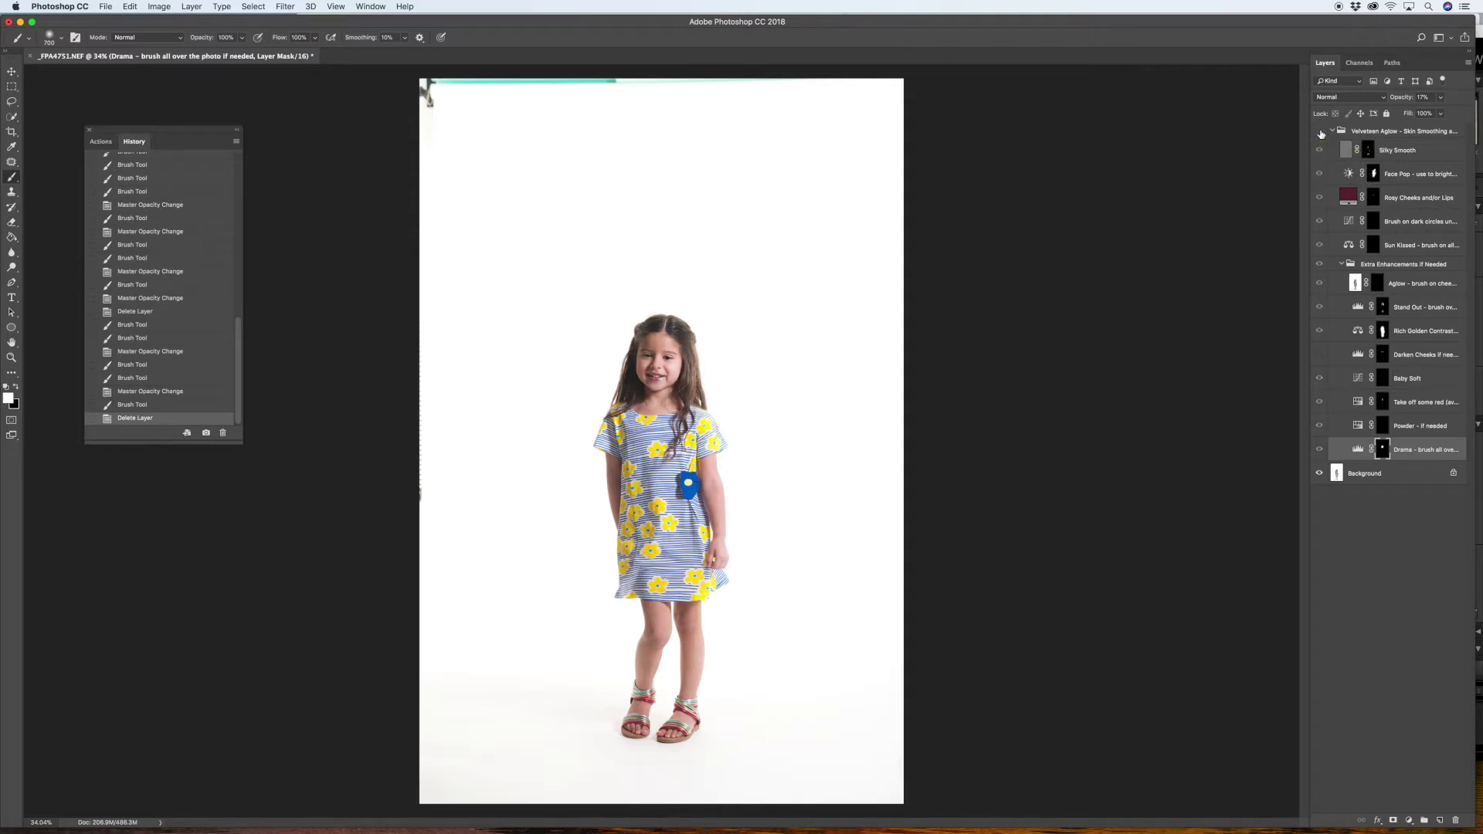
{"action": "left_click", "coordinate": [1320, 132]}
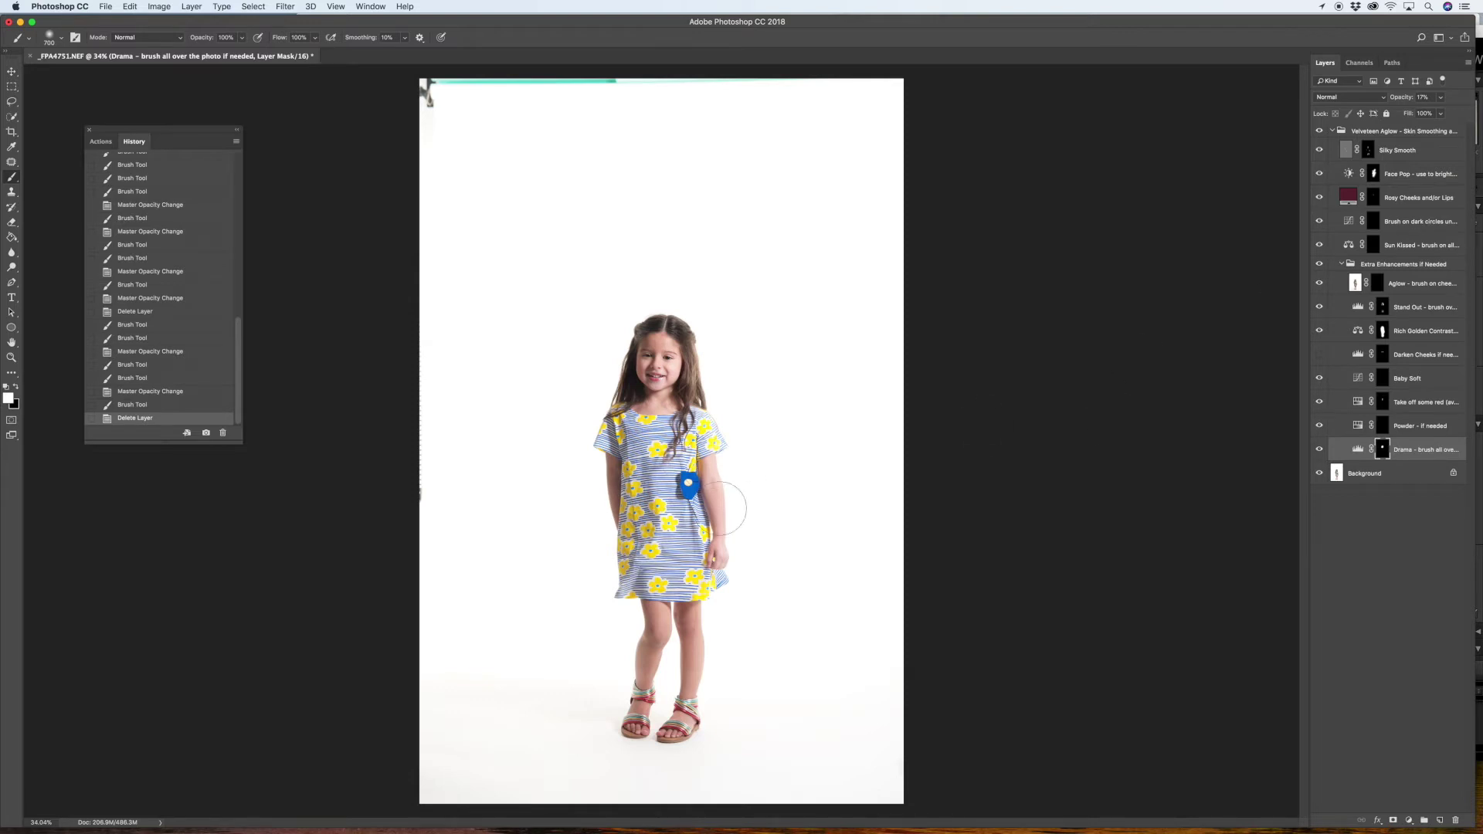
Try brushing Face Pop along the girl's shadowed arm with a size 1200 brush, check the mask overlay, and undo the strokes
{"action": "left_click", "coordinate": [1375, 173]}
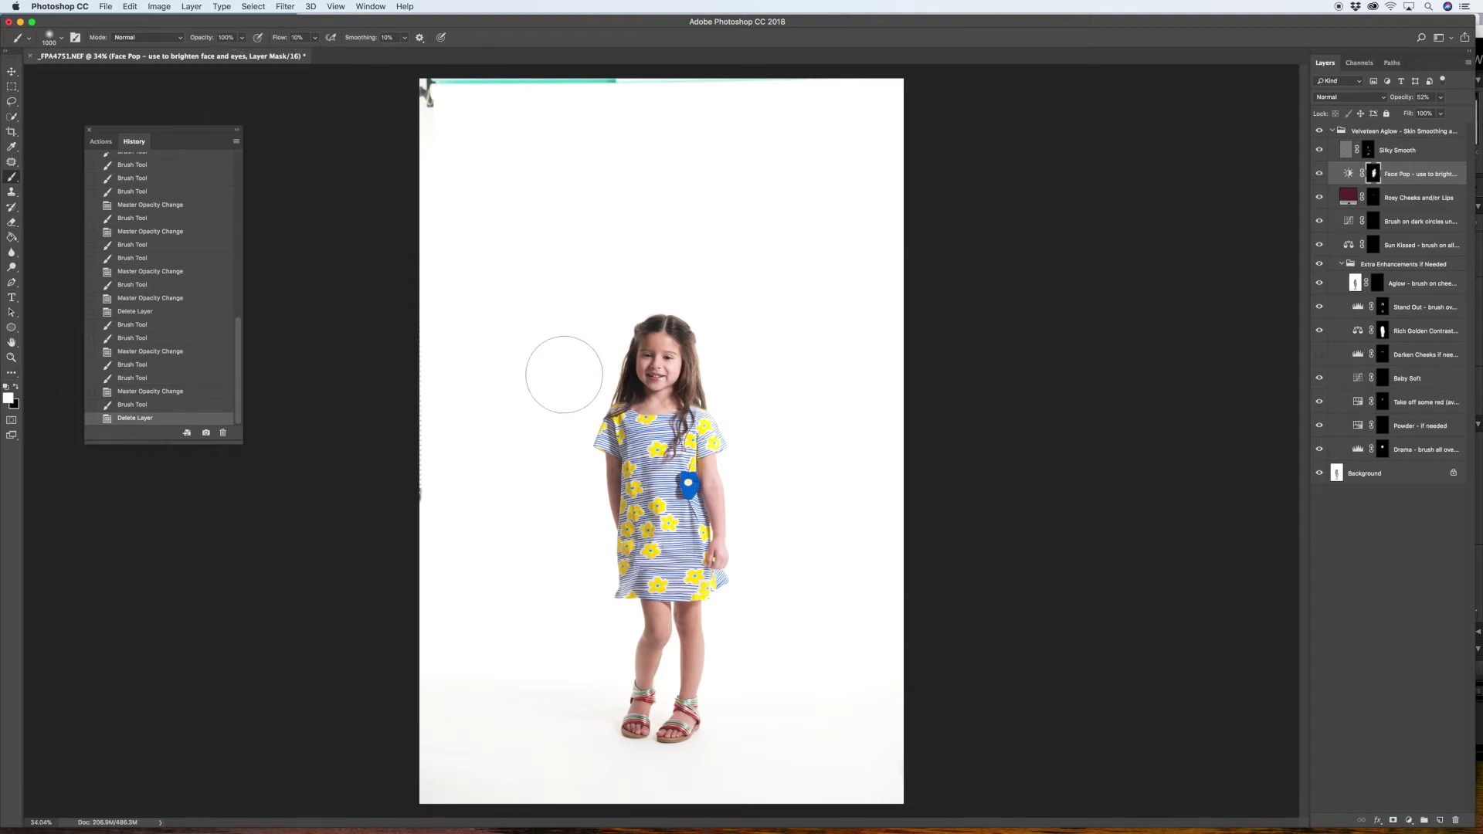
{"action": "key", "text": "bracketright"}
{"action": "key", "text": "bracketright"}
{"action": "mouse_move", "coordinate": [721, 434]}
{"action": "left_mouse_down"}
{"action": "mouse_move", "coordinate": [745, 424]}
{"action": "mouse_move", "coordinate": [711, 541]}
{"action": "left_mouse_up"}
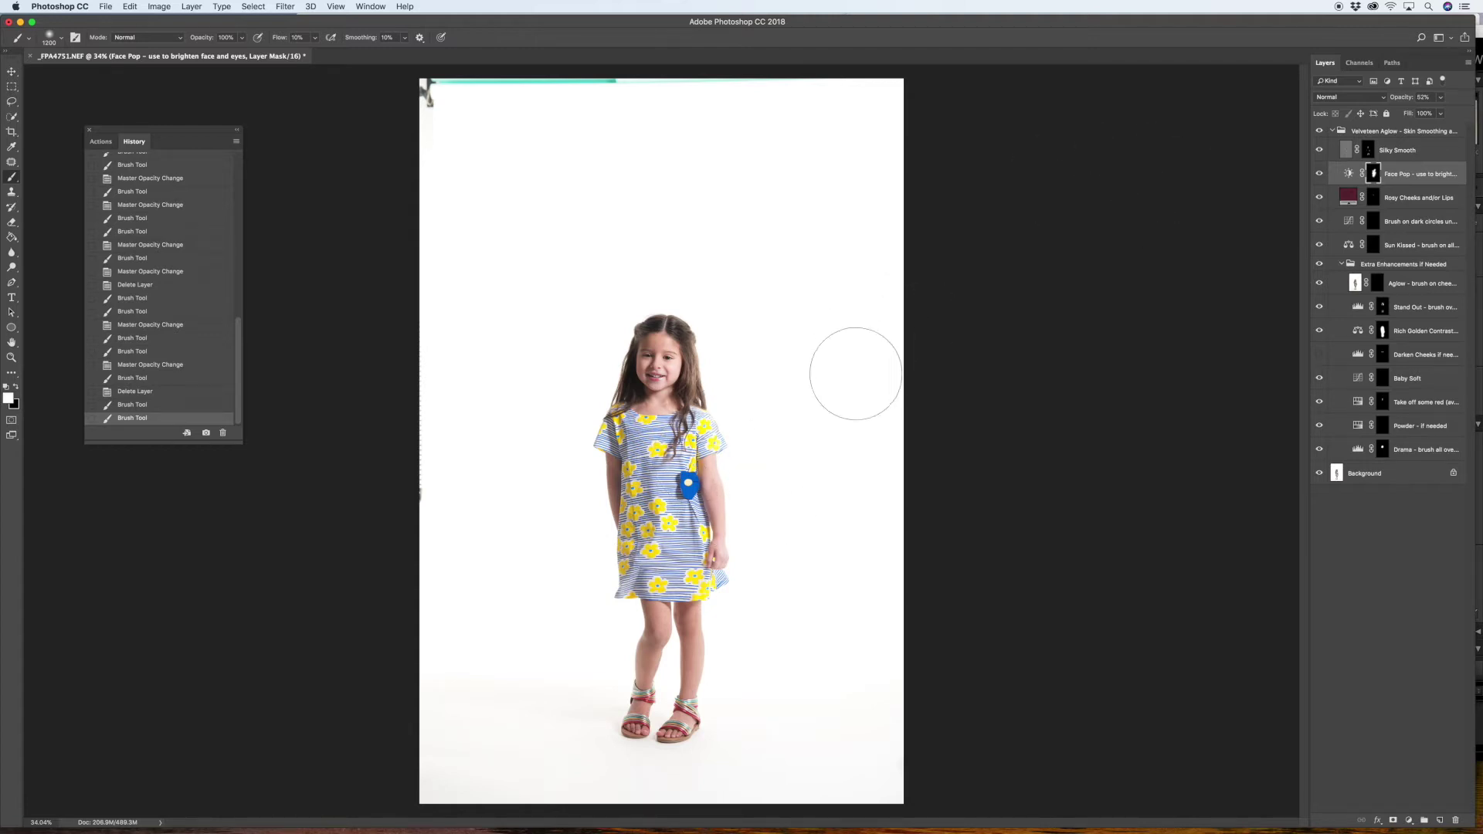
{"action": "key", "text": "x"}
{"action": "key", "text": "backslash"}
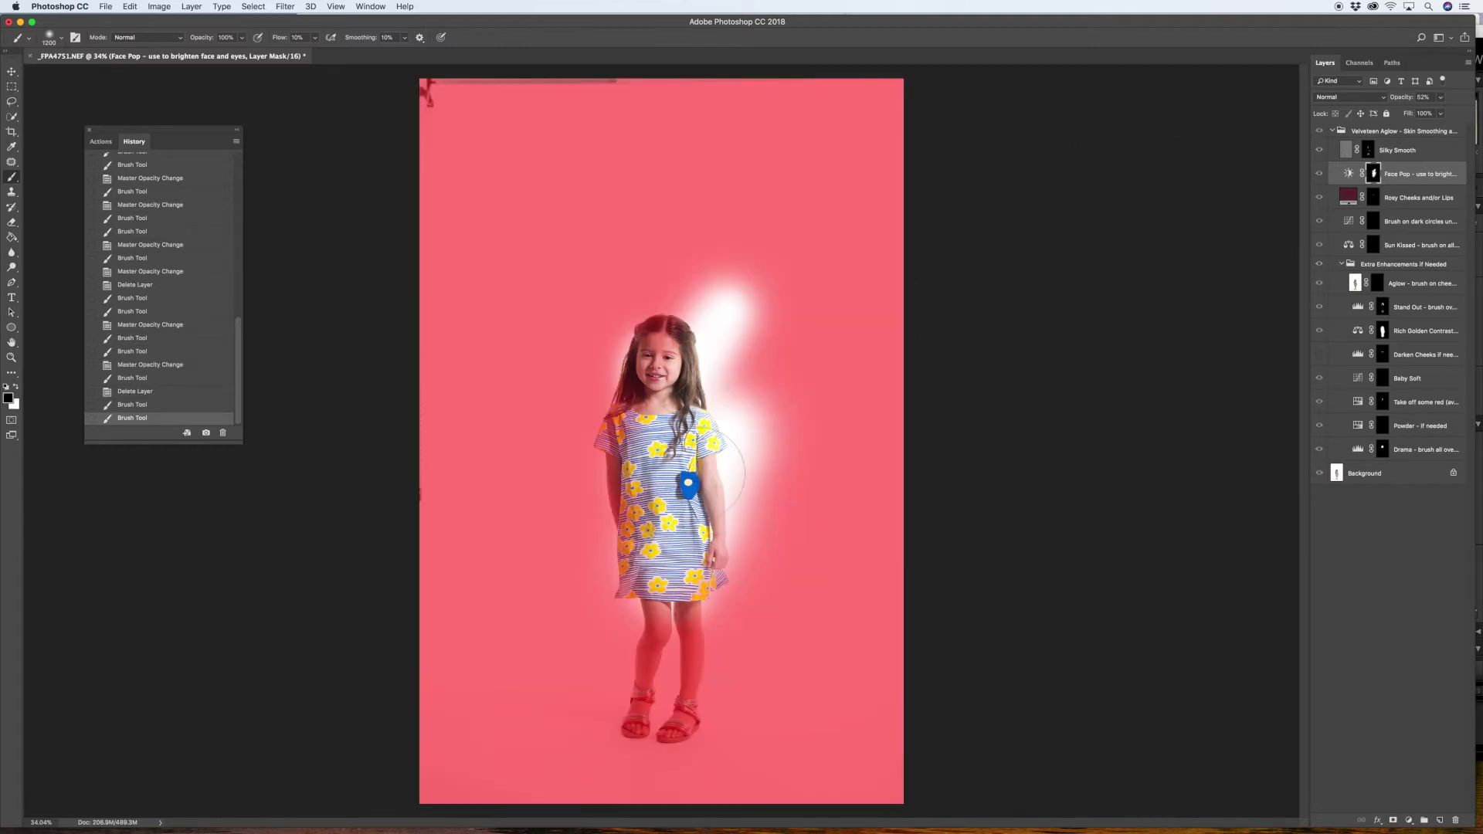
{"action": "key", "text": "x"}
{"action": "key", "text": "backslash"}
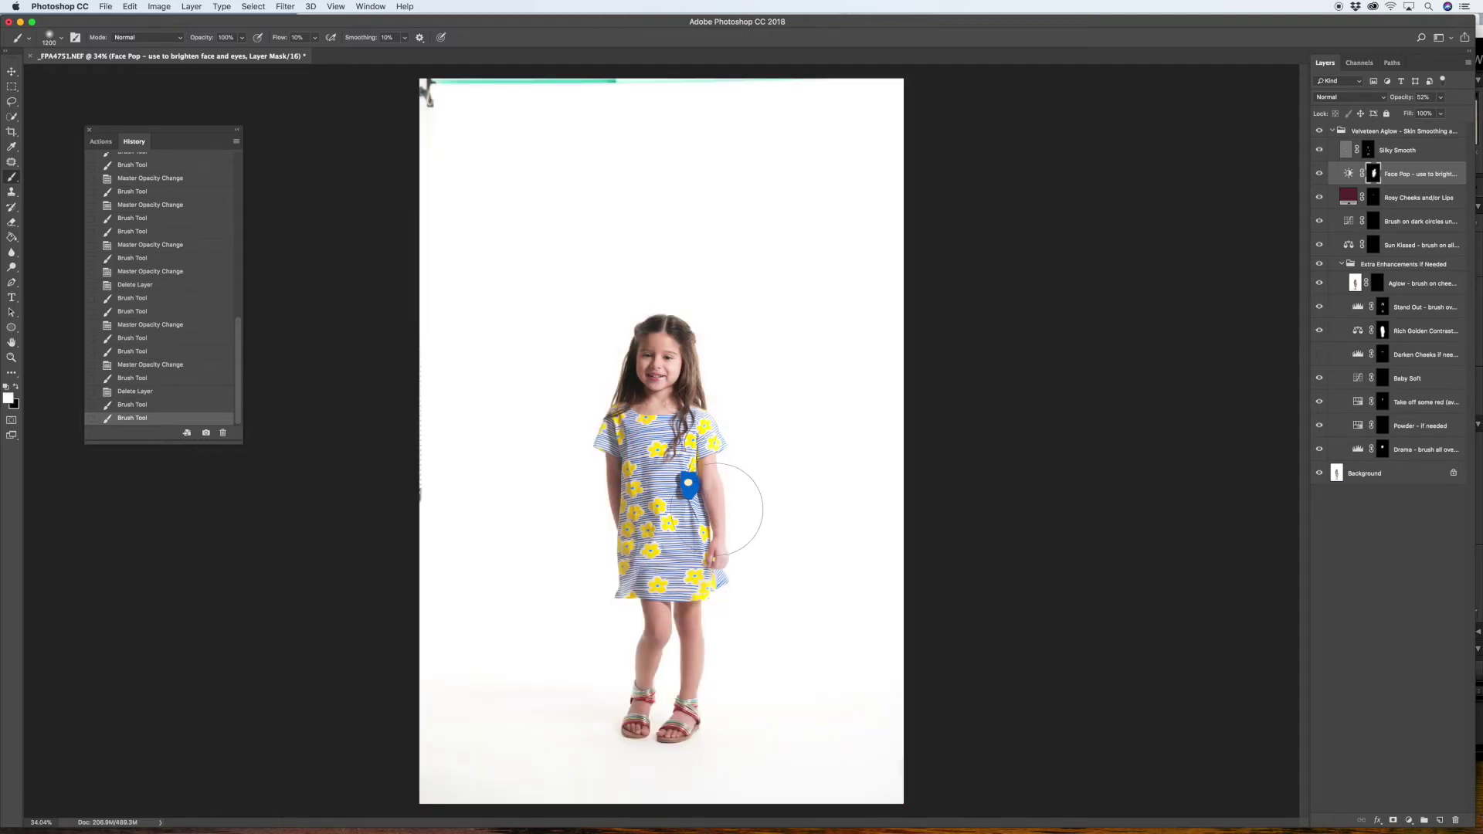
{"action": "key", "text": "super+alt+z"}
{"action": "key", "text": "super+alt+z"}
{"action": "key", "text": "super+alt+z"}
{"action": "key", "text": "super+alt+z"}
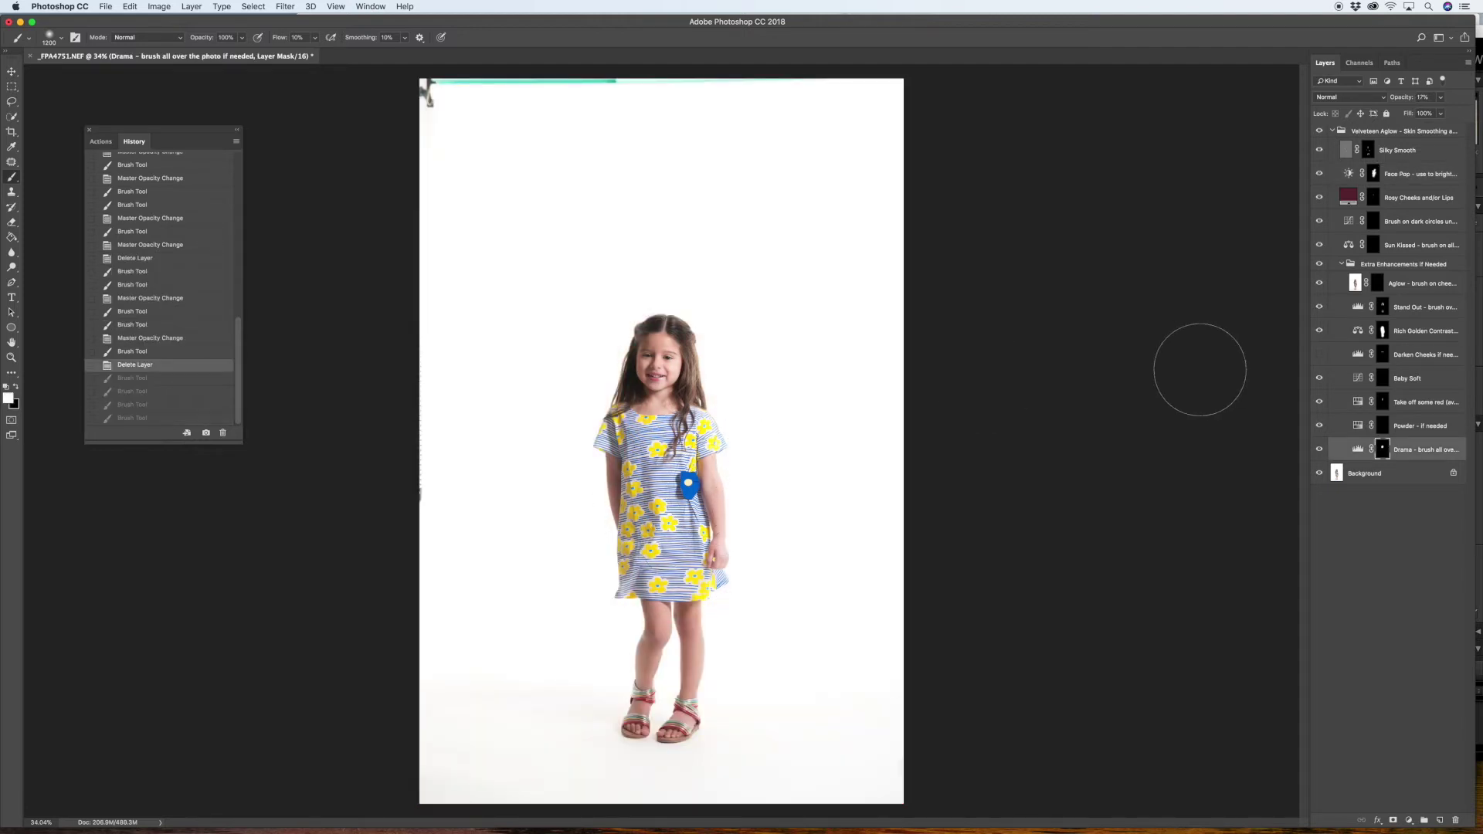
Paint black on the Face Pop mask beside the girl's shoulder and arm to hide the brightening there
{"action": "left_click", "coordinate": [1375, 175]}
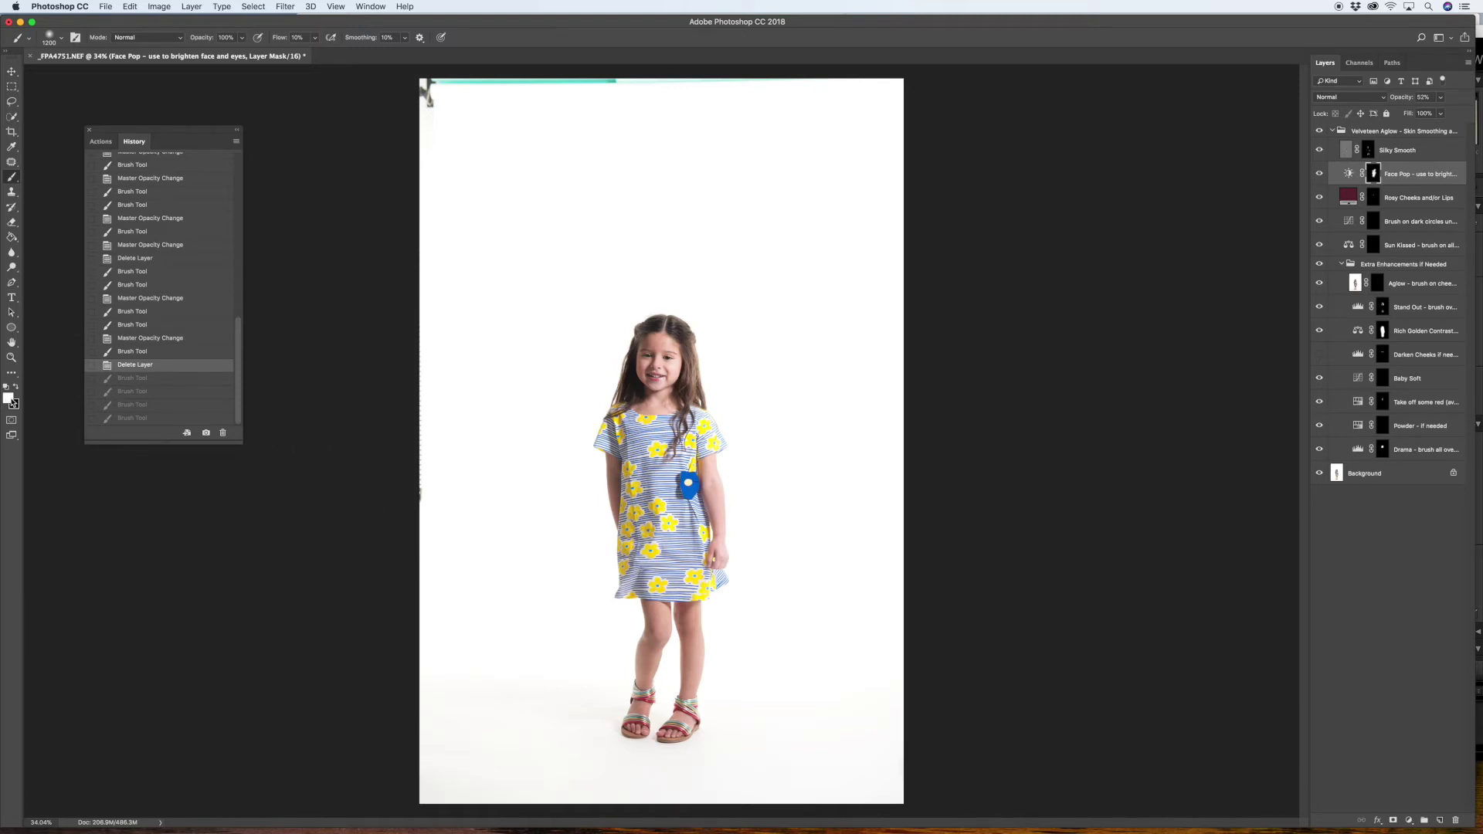
{"action": "key", "text": "x"}
{"action": "mouse_move", "coordinate": [735, 430]}
{"action": "left_mouse_down"}
{"action": "mouse_move", "coordinate": [764, 473]}
{"action": "mouse_move", "coordinate": [704, 492]}
{"action": "mouse_move", "coordinate": [728, 589]}
{"action": "left_mouse_up"}
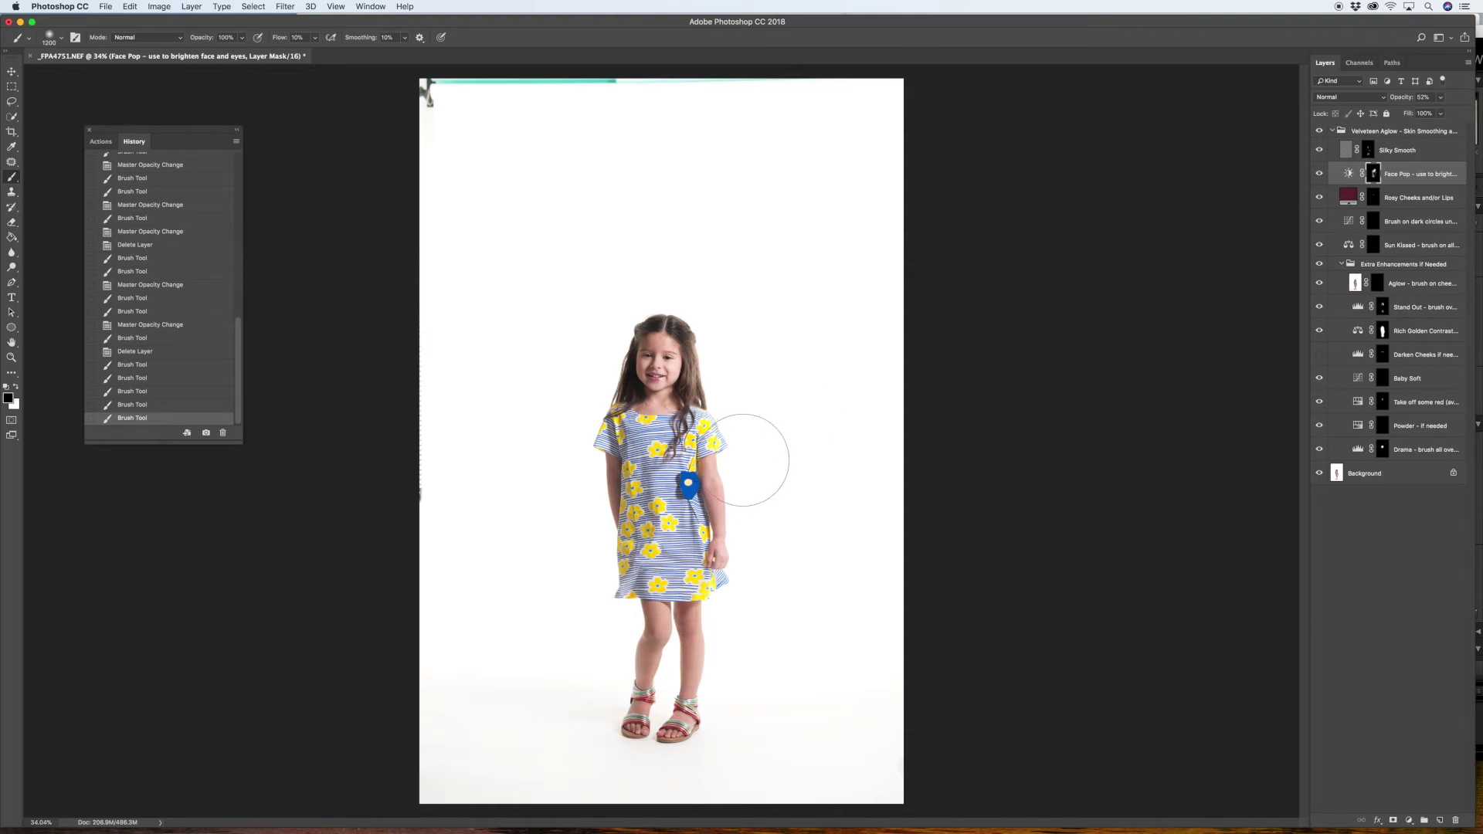
Paint white on the Face Pop mask from the girl's shoulder down the edge of her arm to restore the brightening
{"action": "key", "text": "x"}
{"action": "left_click", "coordinate": [728, 430]}
{"action": "left_click", "coordinate": [718, 423]}
{"action": "mouse_move", "coordinate": [718, 423]}
{"action": "left_mouse_down"}
{"action": "mouse_move", "coordinate": [683, 503]}
{"action": "mouse_move", "coordinate": [695, 525]}
{"action": "left_mouse_up"}
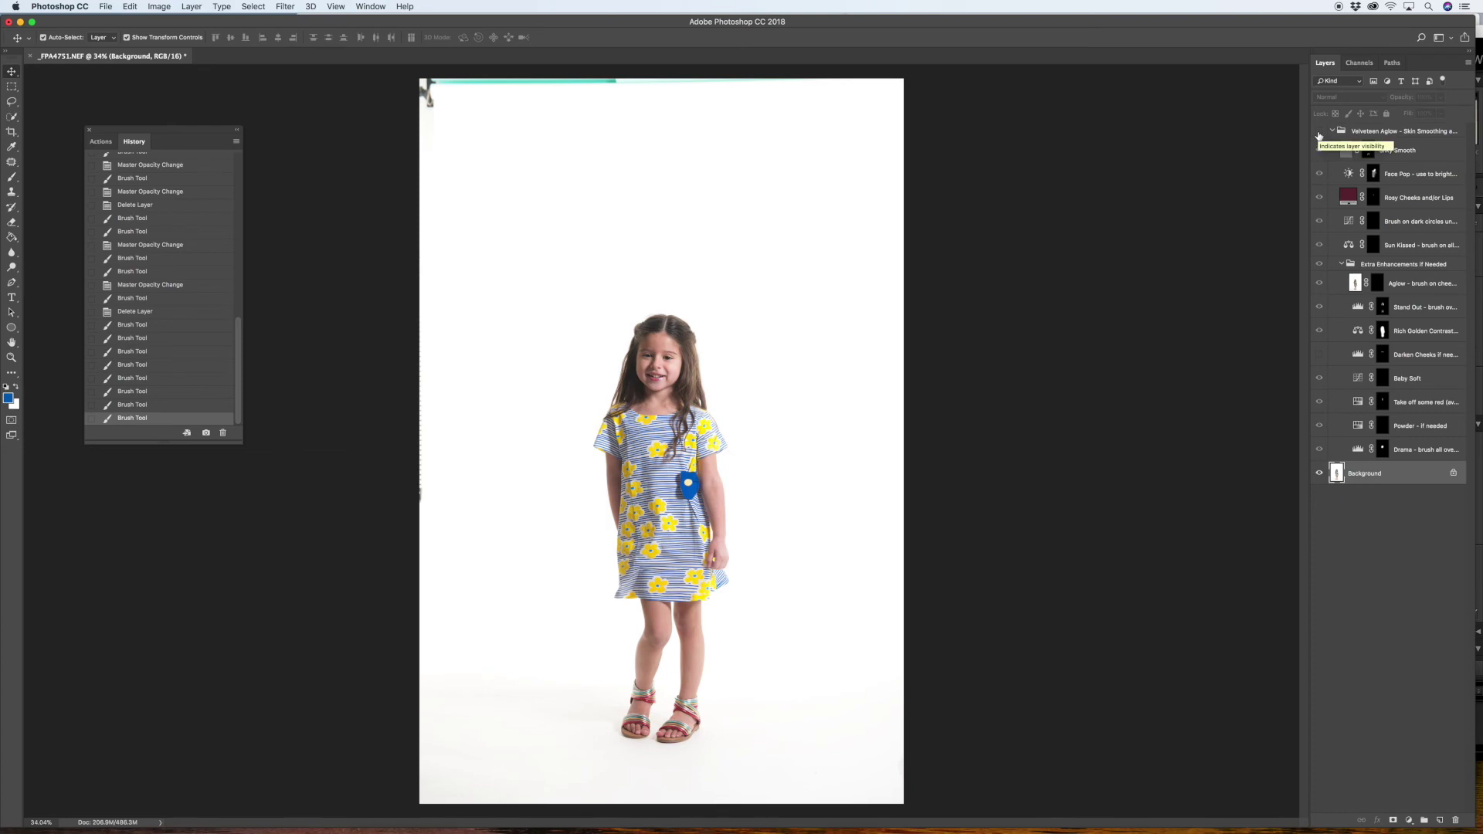
Compare the girl's face and upper body close up with and without the Velveteen Aglow group, and view the full photo again
{"action": "scroll", "coordinate": [661, 352], "scroll_direction": "up", "scroll_amount": 6}
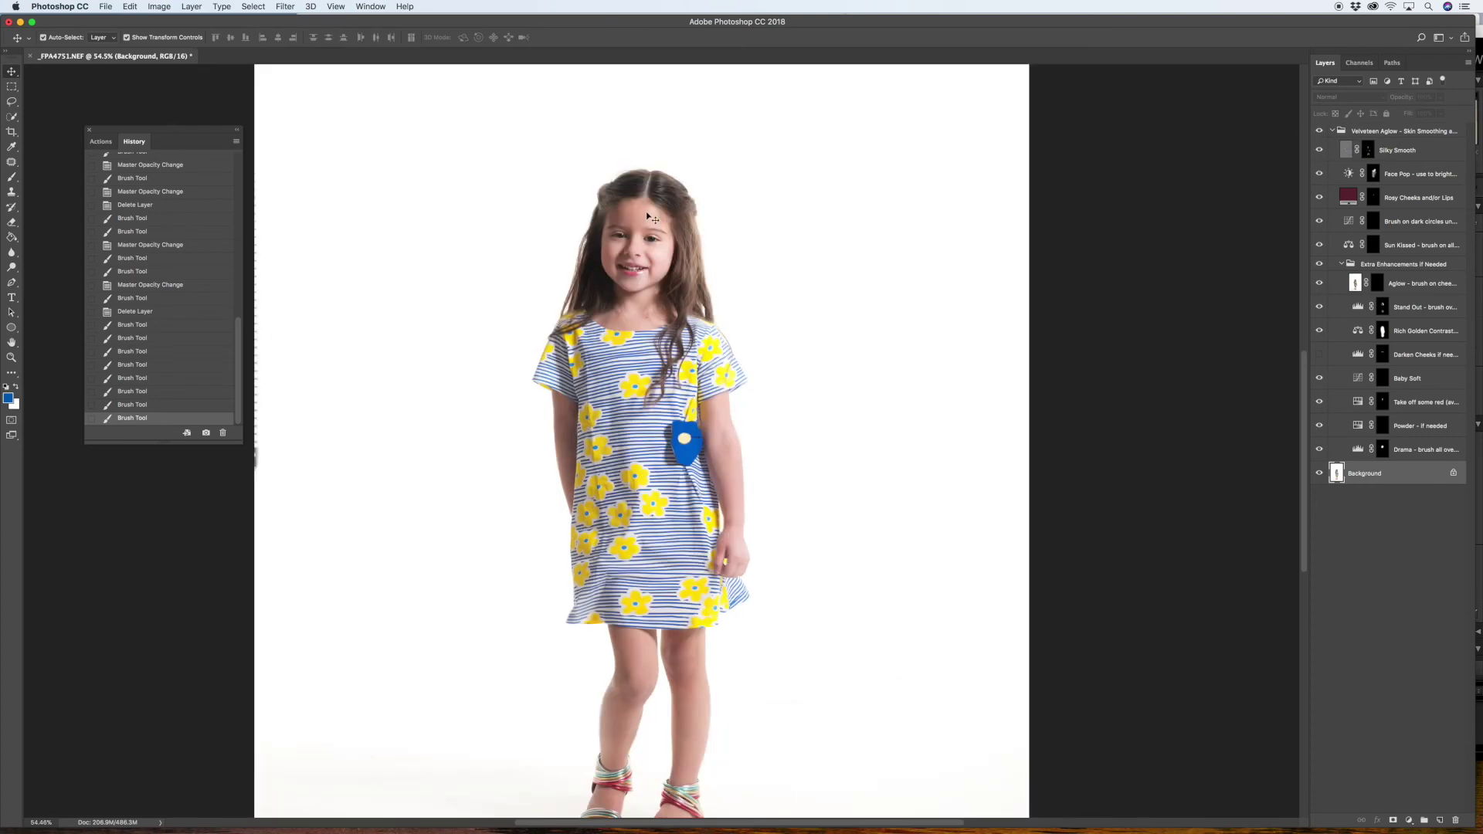
{"action": "left_click", "coordinate": [1320, 131]}
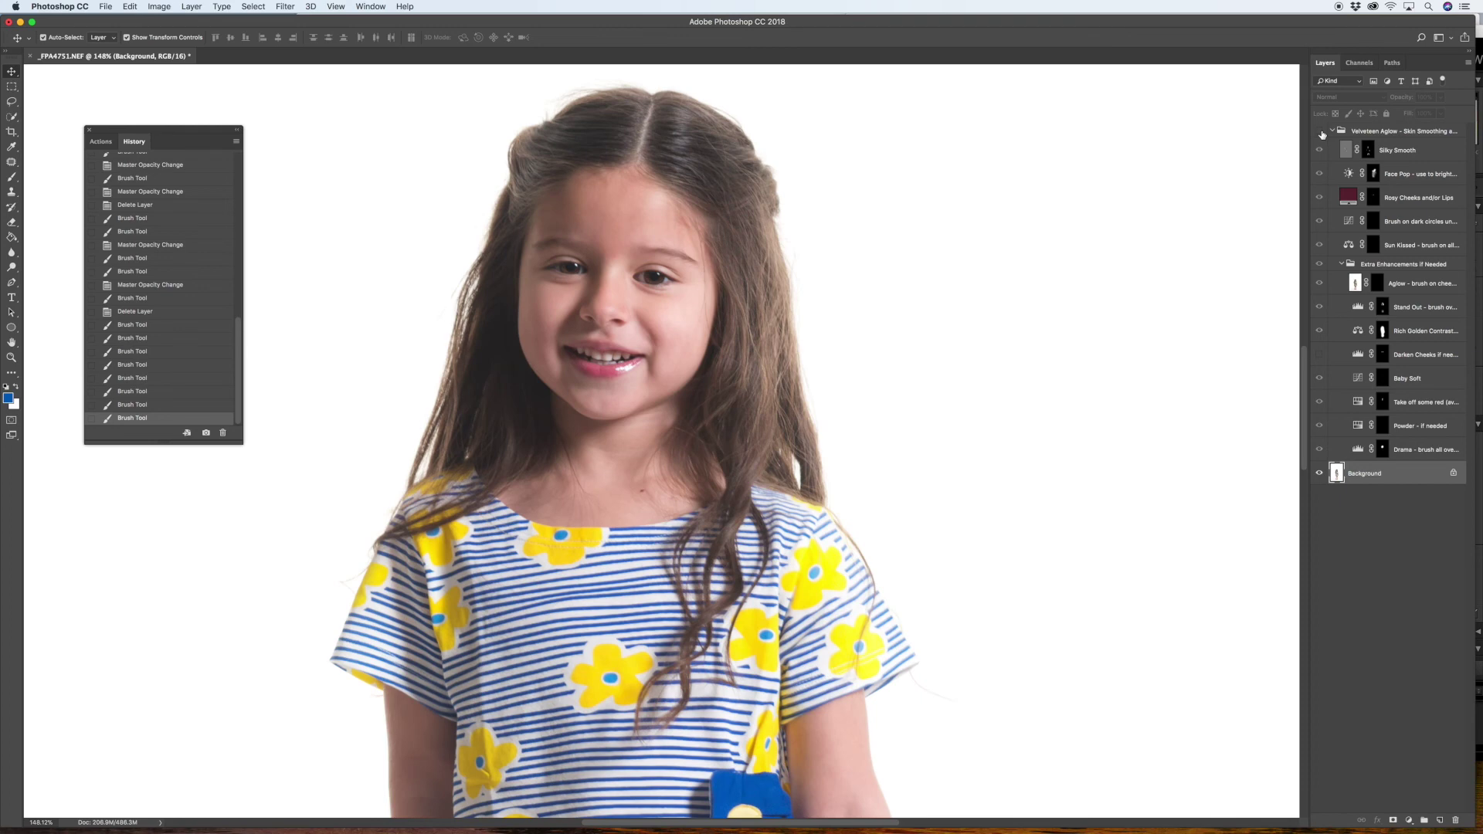
{"action": "left_click", "coordinate": [1320, 132]}
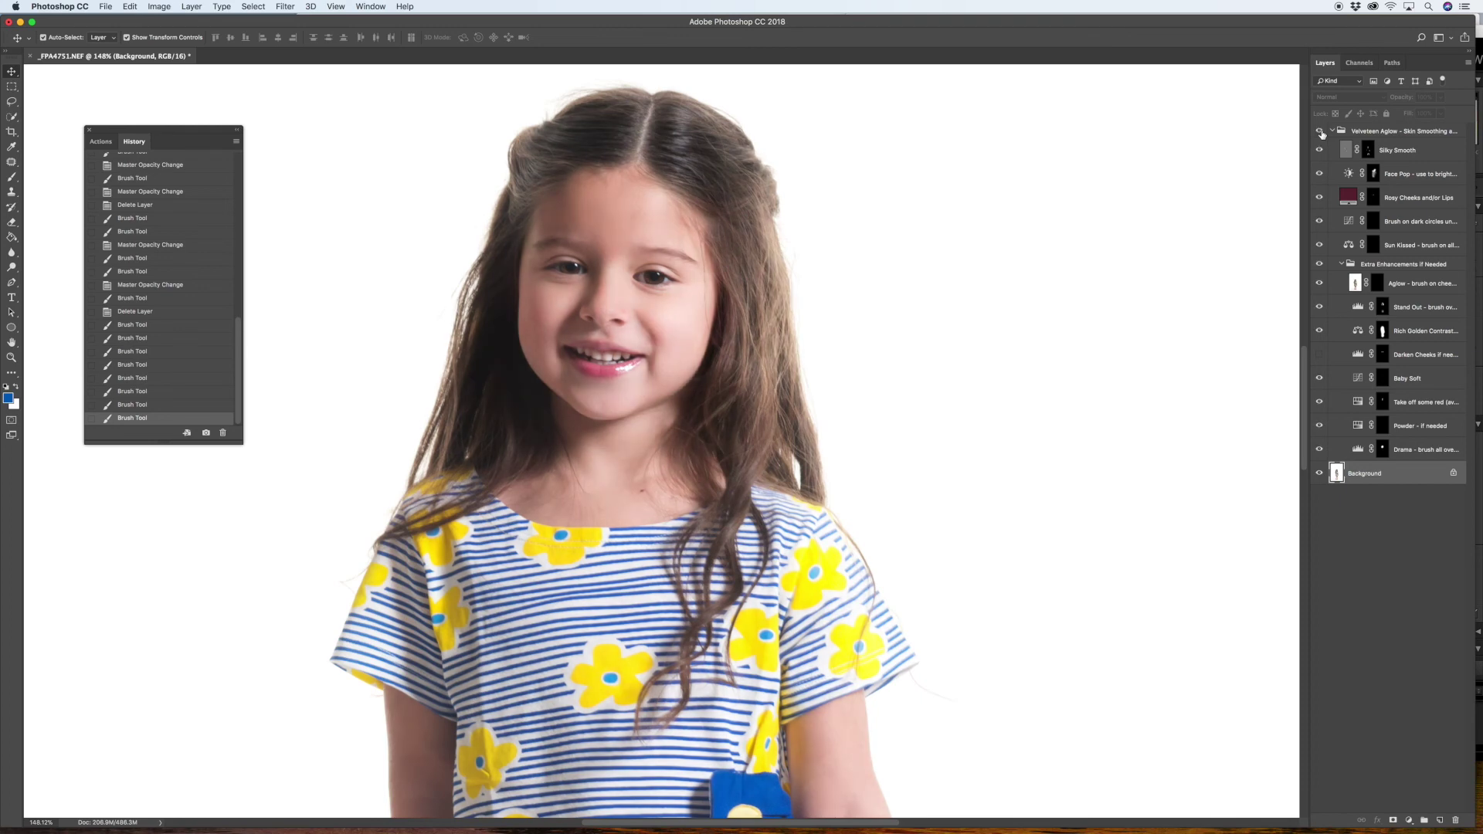
{"action": "left_click", "coordinate": [1320, 132]}
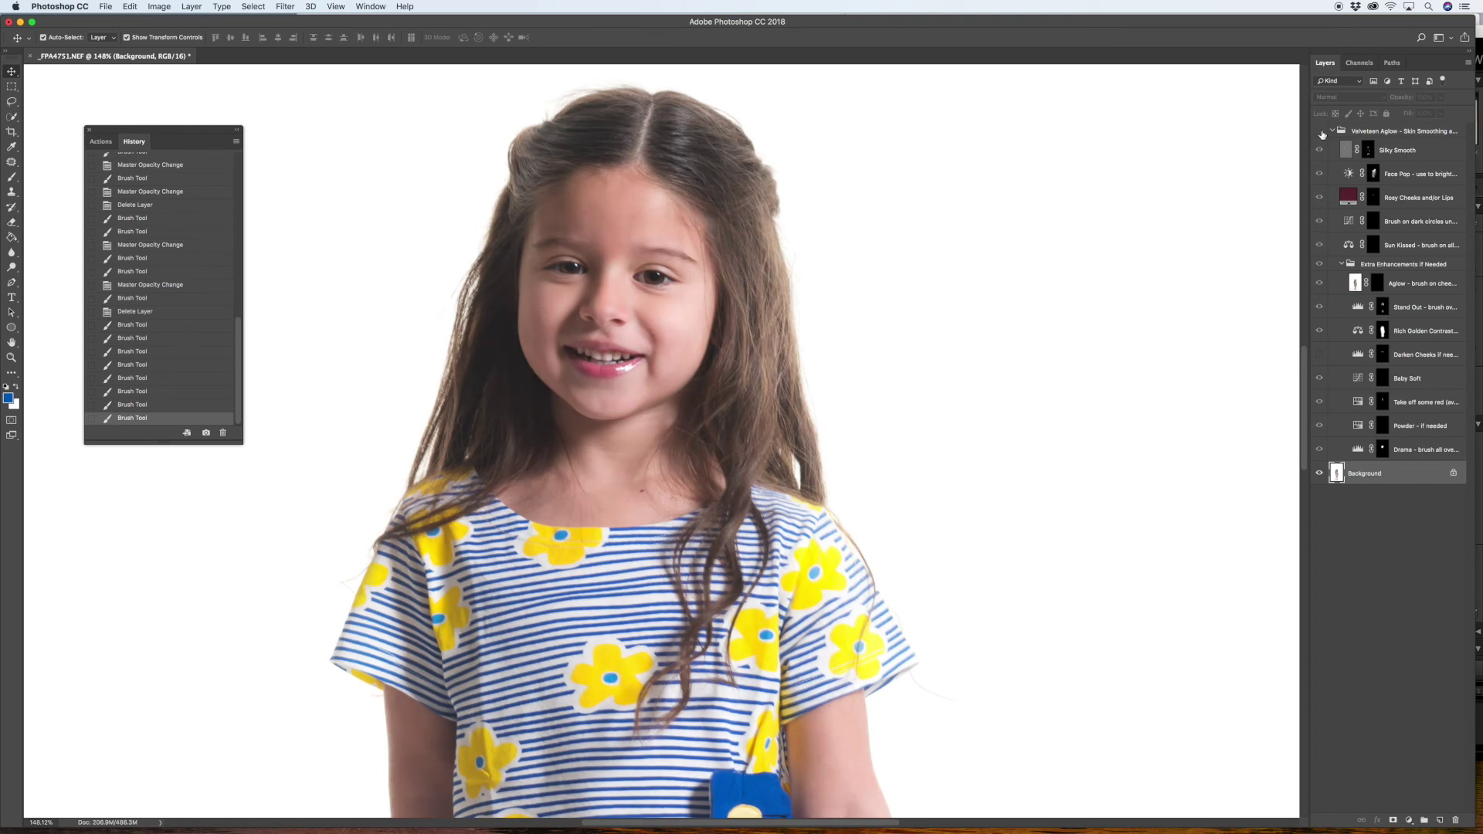
{"action": "left_click", "coordinate": [1320, 132]}
{"action": "key", "text": "super+0"}
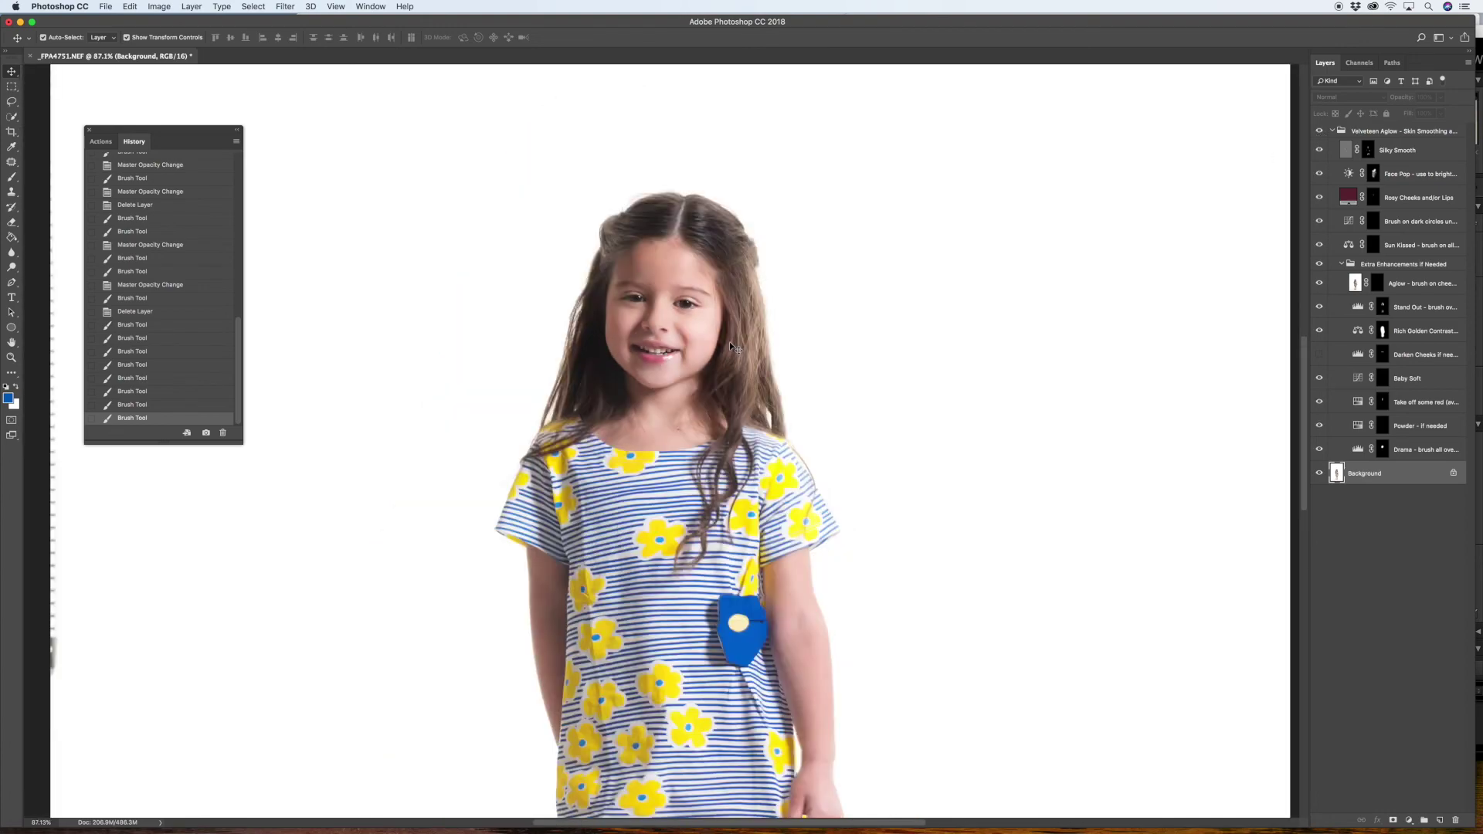
{"action": "key", "text": "super+minus"}
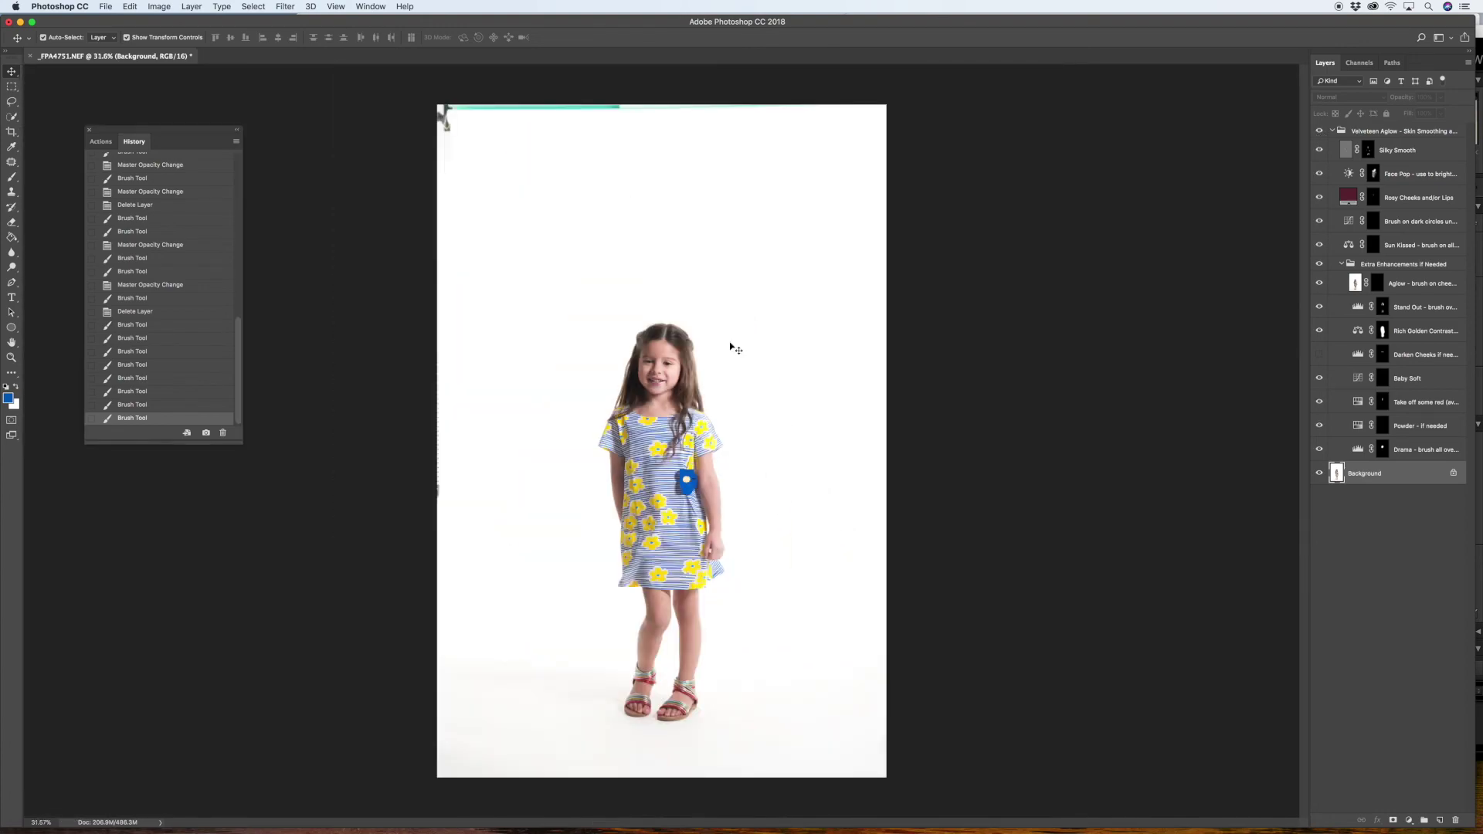